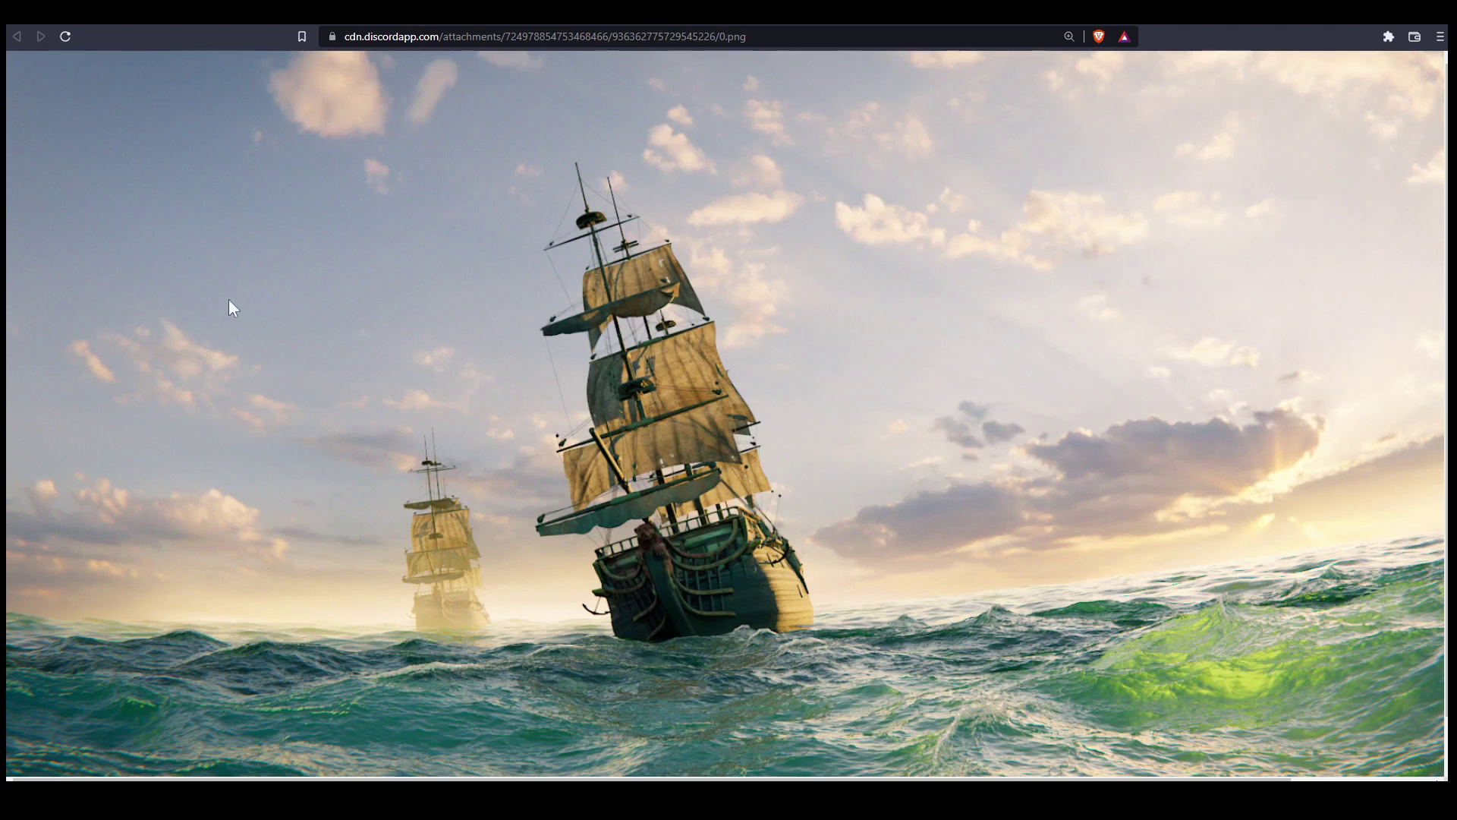
Start a screen capture of the ship render so it can be annotated
{"action": "key", "text": "Print"}
Capture the whole ship image and trace the horizon rightward from the ship's stern, redoing the first stroke
{"action": "left_click_drag", "start_coordinate": [9, 48], "coordinate": [1439, 776]}
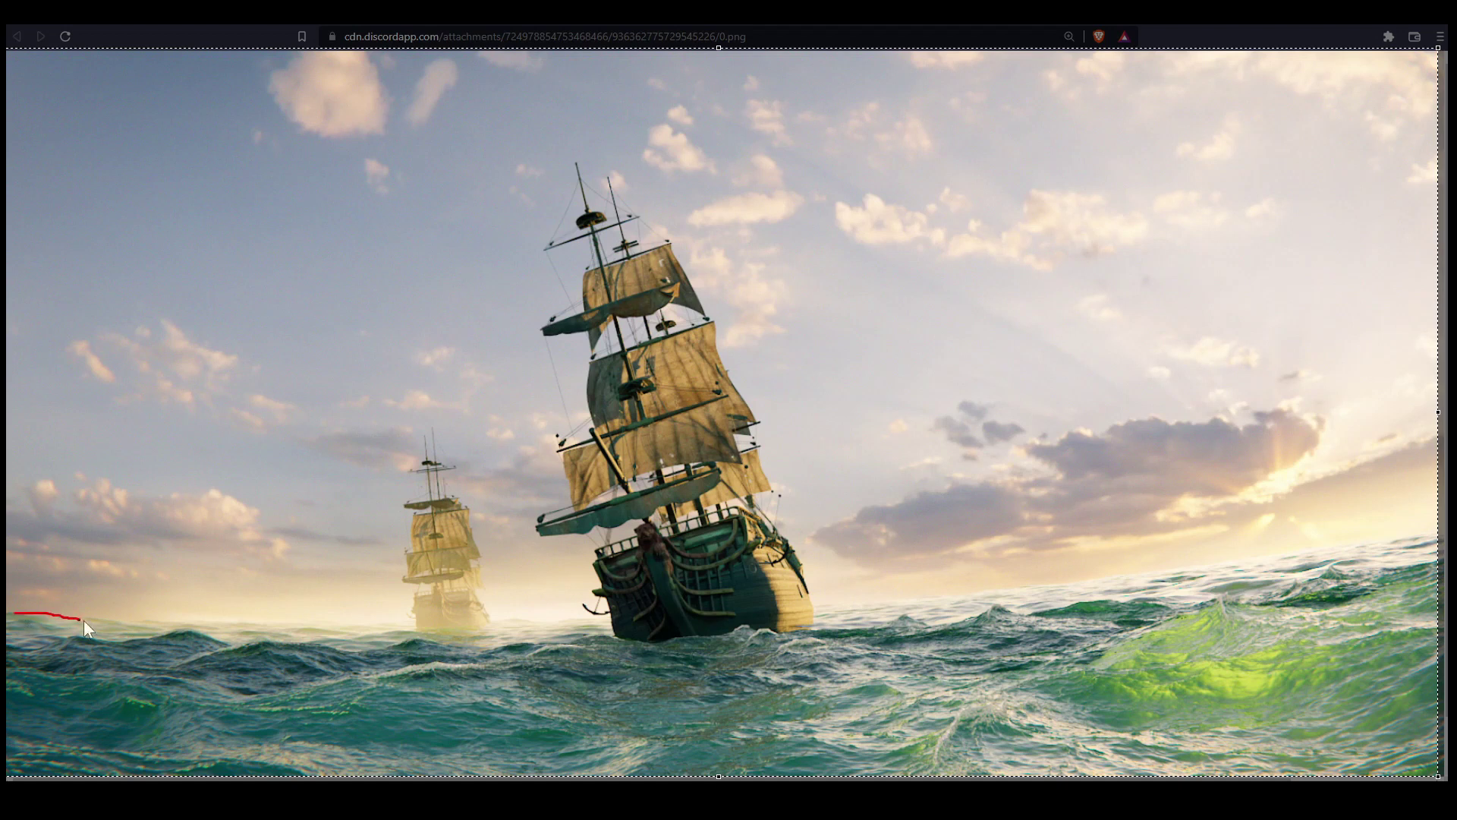
{"action": "mouse_move", "coordinate": [281, 624]}
{"action": "left_mouse_down"}
{"action": "mouse_move", "coordinate": [888, 618]}
{"action": "mouse_move", "coordinate": [1122, 586]}
{"action": "mouse_move", "coordinate": [1401, 514]}
{"action": "left_mouse_up"}
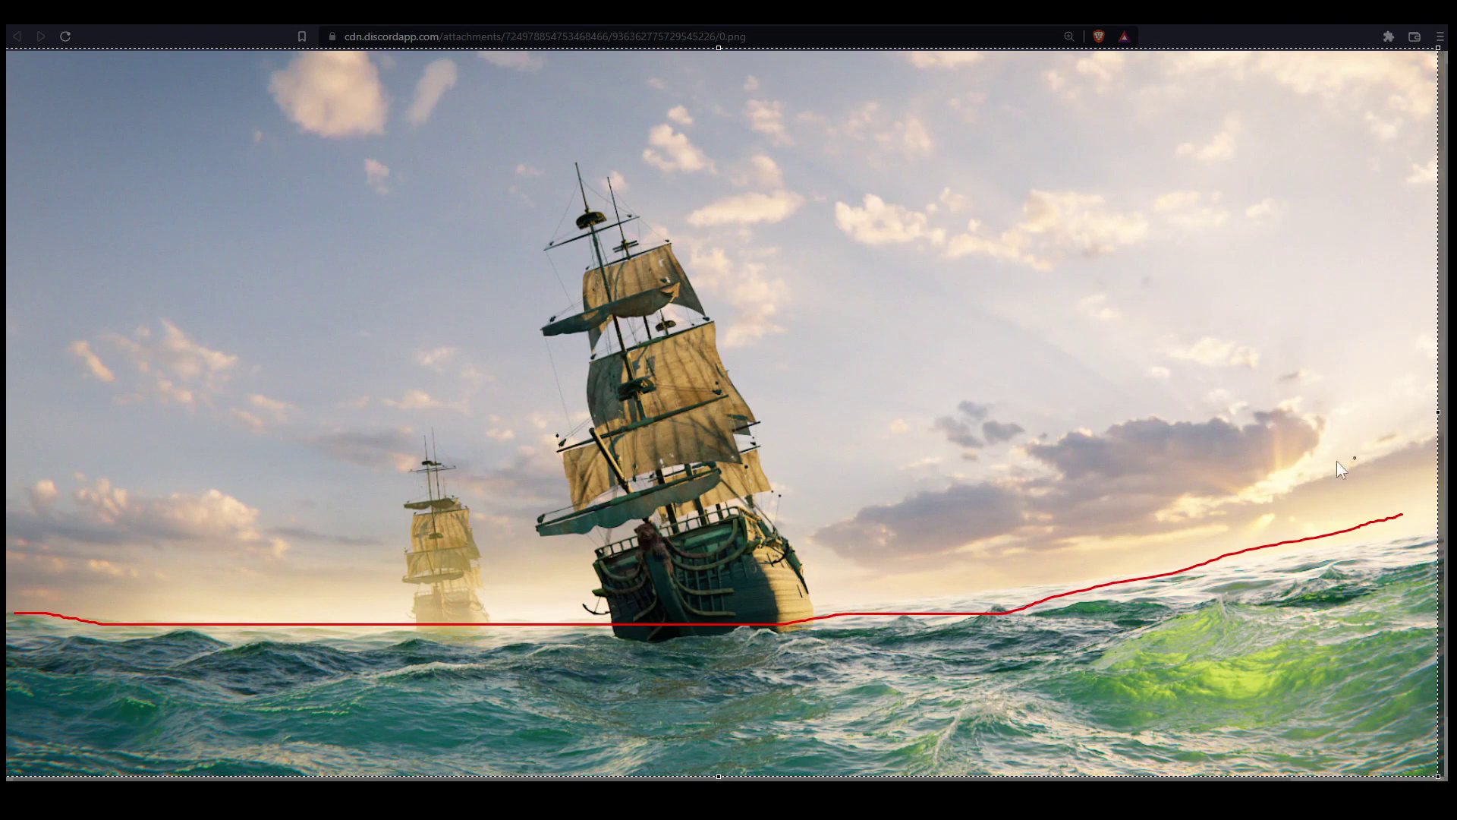
{"action": "key", "text": "ctrl+z"}
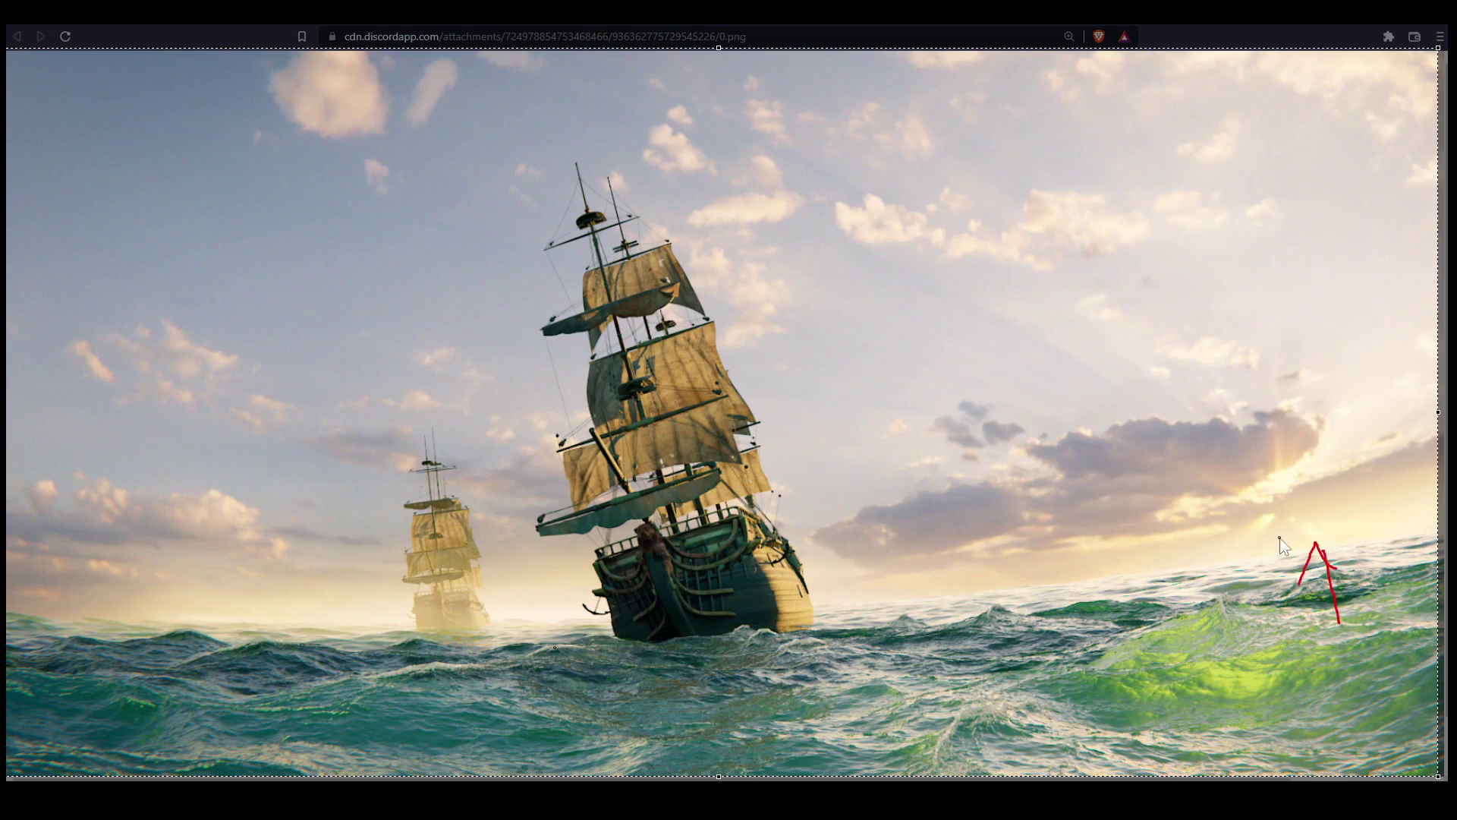
{"action": "mouse_move", "coordinate": [776, 617]}
{"action": "left_mouse_down"}
{"action": "mouse_move", "coordinate": [1130, 585]}
{"action": "mouse_move", "coordinate": [1424, 532]}
{"action": "left_mouse_up"}
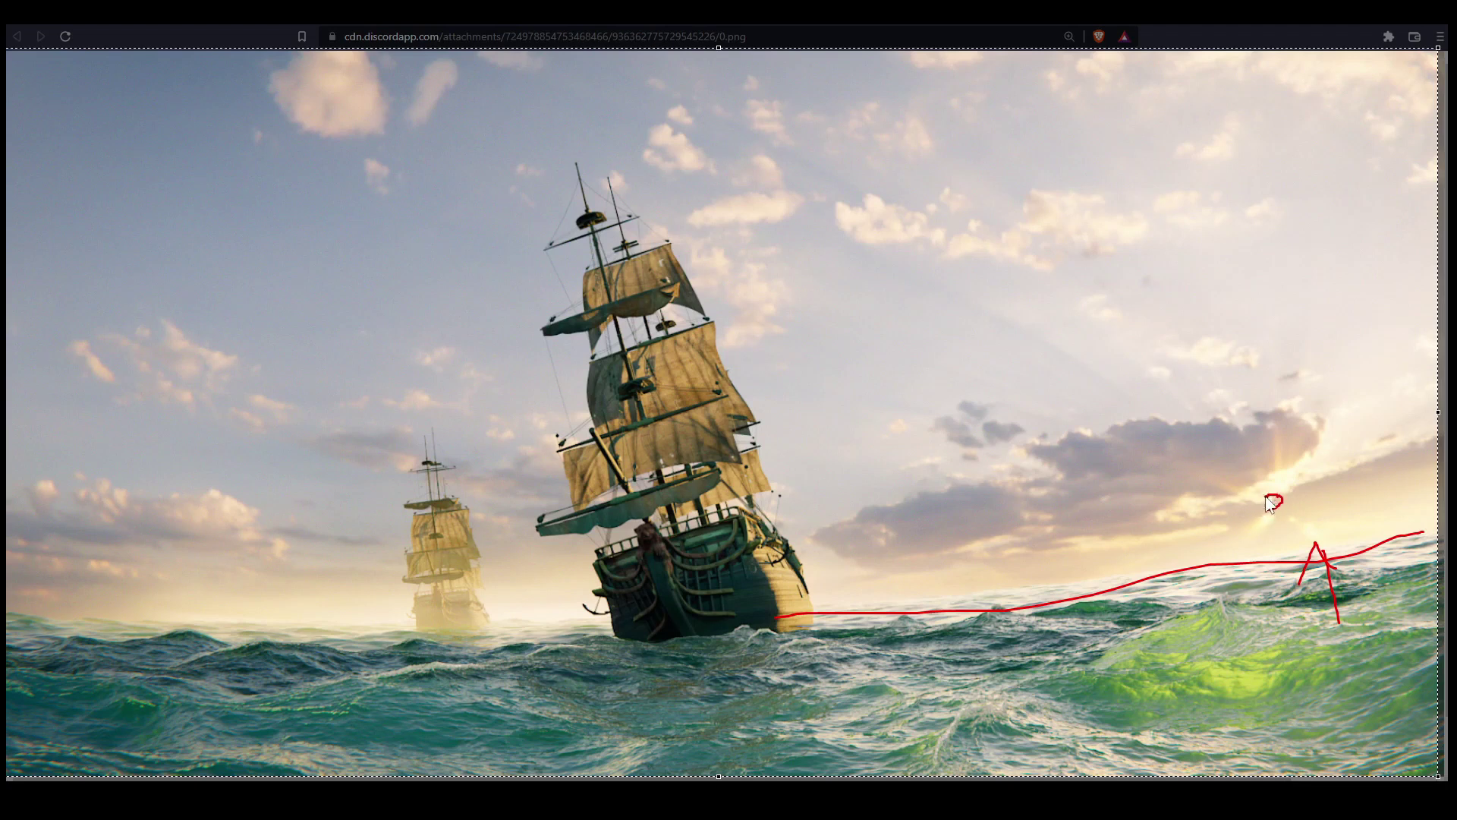
Draw red arcs and rays converging on the sun, plus a horizon line to the left edge
{"action": "mouse_move", "coordinate": [1270, 501]}
{"action": "left_mouse_down"}
{"action": "mouse_move", "coordinate": [1115, 370]}
{"action": "mouse_move", "coordinate": [904, 254]}
{"action": "mouse_move", "coordinate": [632, 144]}
{"action": "mouse_move", "coordinate": [302, 74]}
{"action": "left_mouse_up"}
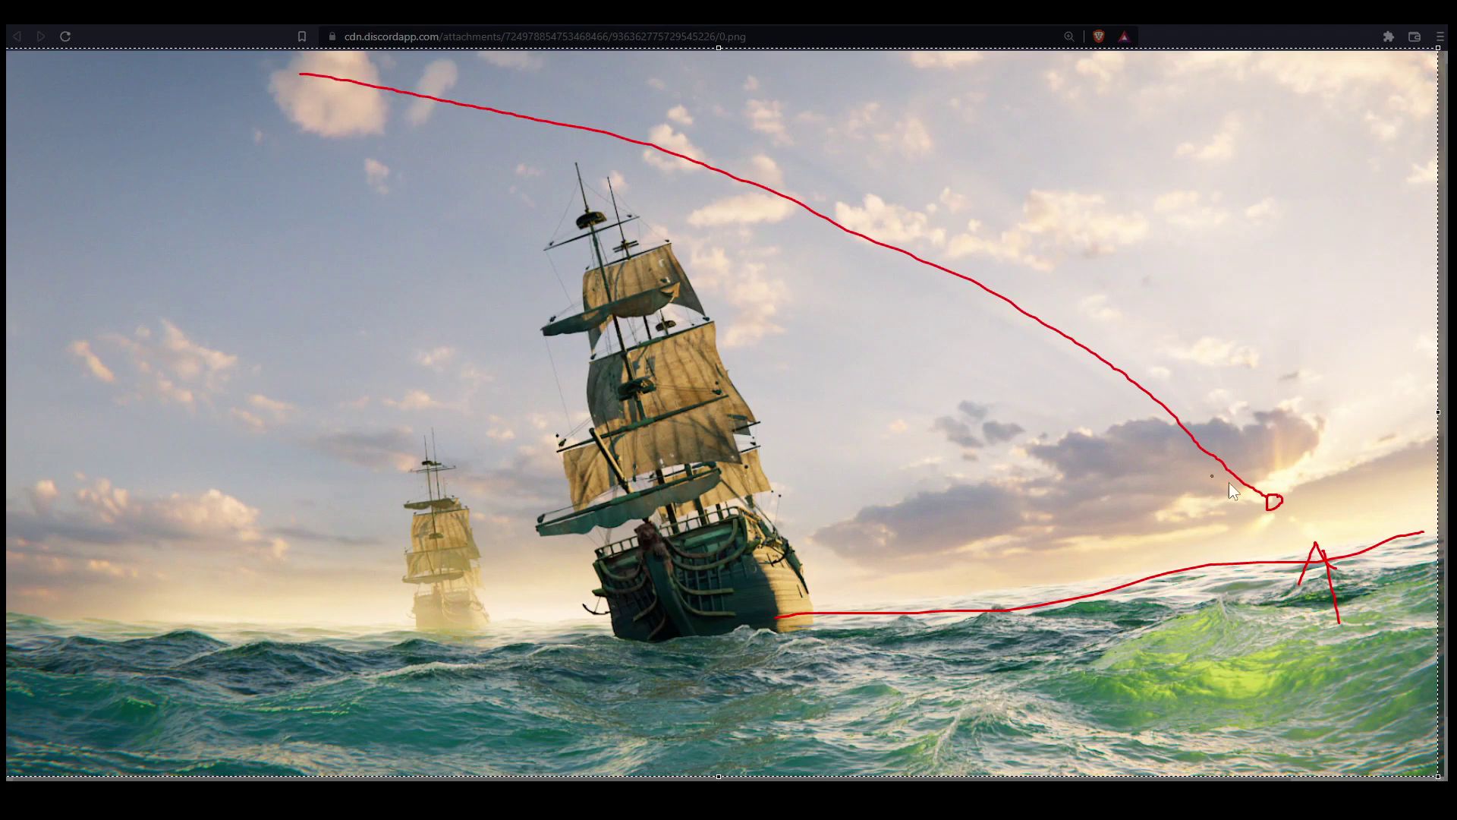
{"action": "mouse_move", "coordinate": [1238, 513]}
{"action": "left_mouse_down"}
{"action": "mouse_move", "coordinate": [937, 577]}
{"action": "mouse_move", "coordinate": [337, 593]}
{"action": "mouse_move", "coordinate": [152, 558]}
{"action": "left_mouse_up"}
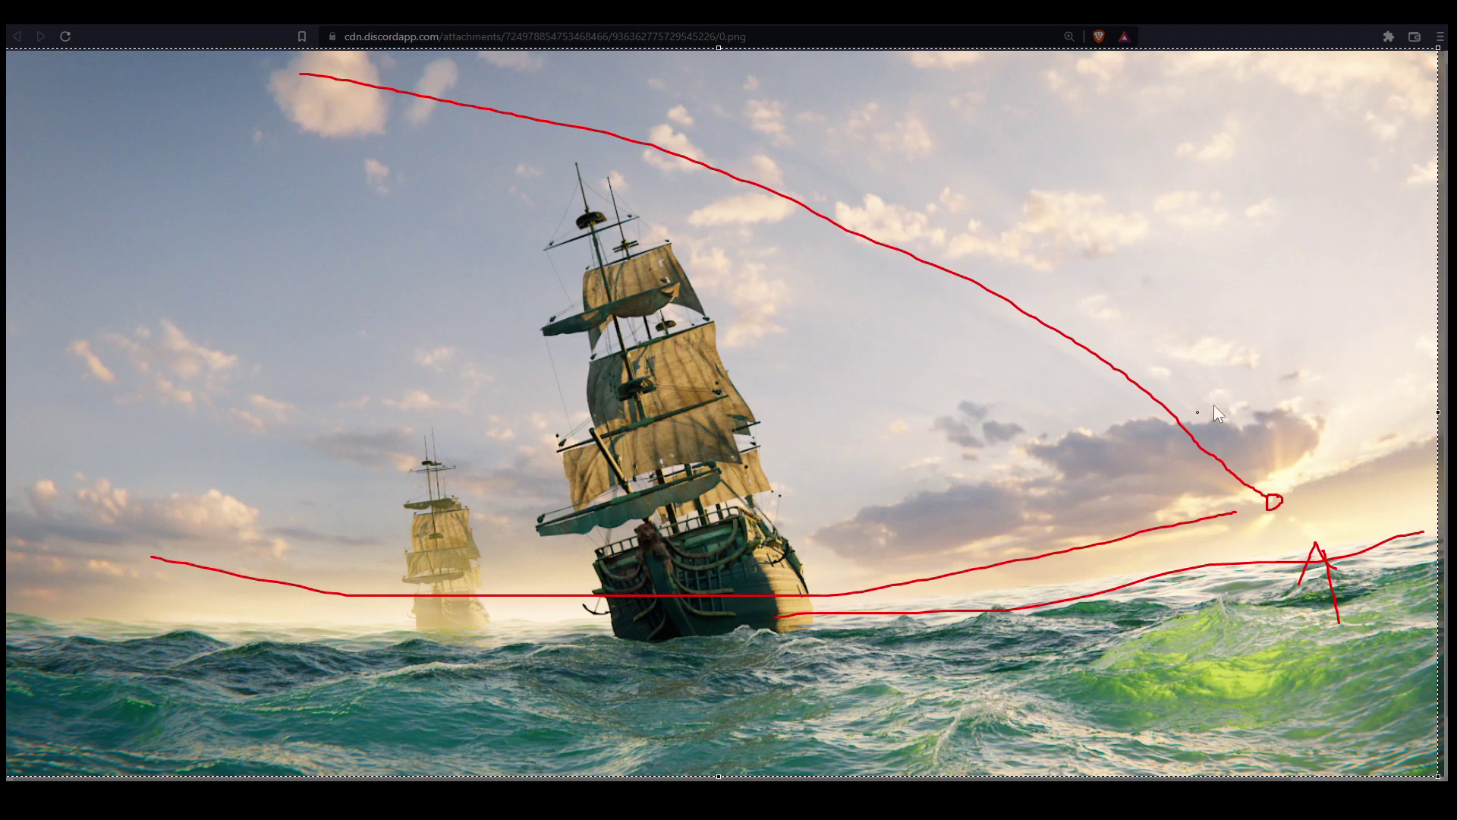
{"action": "mouse_move", "coordinate": [1265, 497]}
{"action": "left_mouse_down"}
{"action": "mouse_move", "coordinate": [1258, 424]}
{"action": "mouse_move", "coordinate": [870, 78]}
{"action": "mouse_move", "coordinate": [824, 69]}
{"action": "left_mouse_up"}
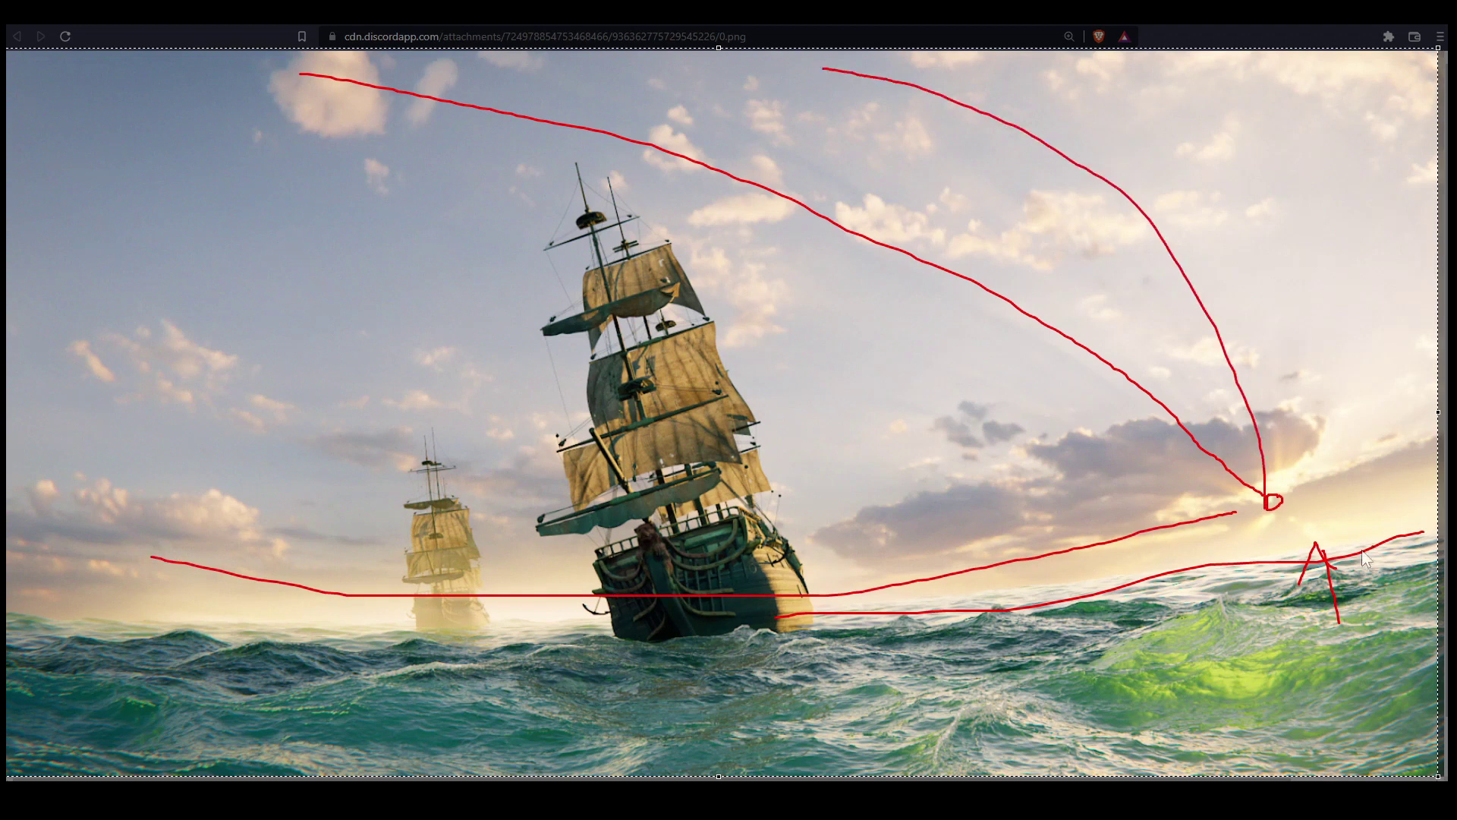
{"action": "left_click_drag", "start_coordinate": [1277, 502], "coordinate": [1239, 202]}
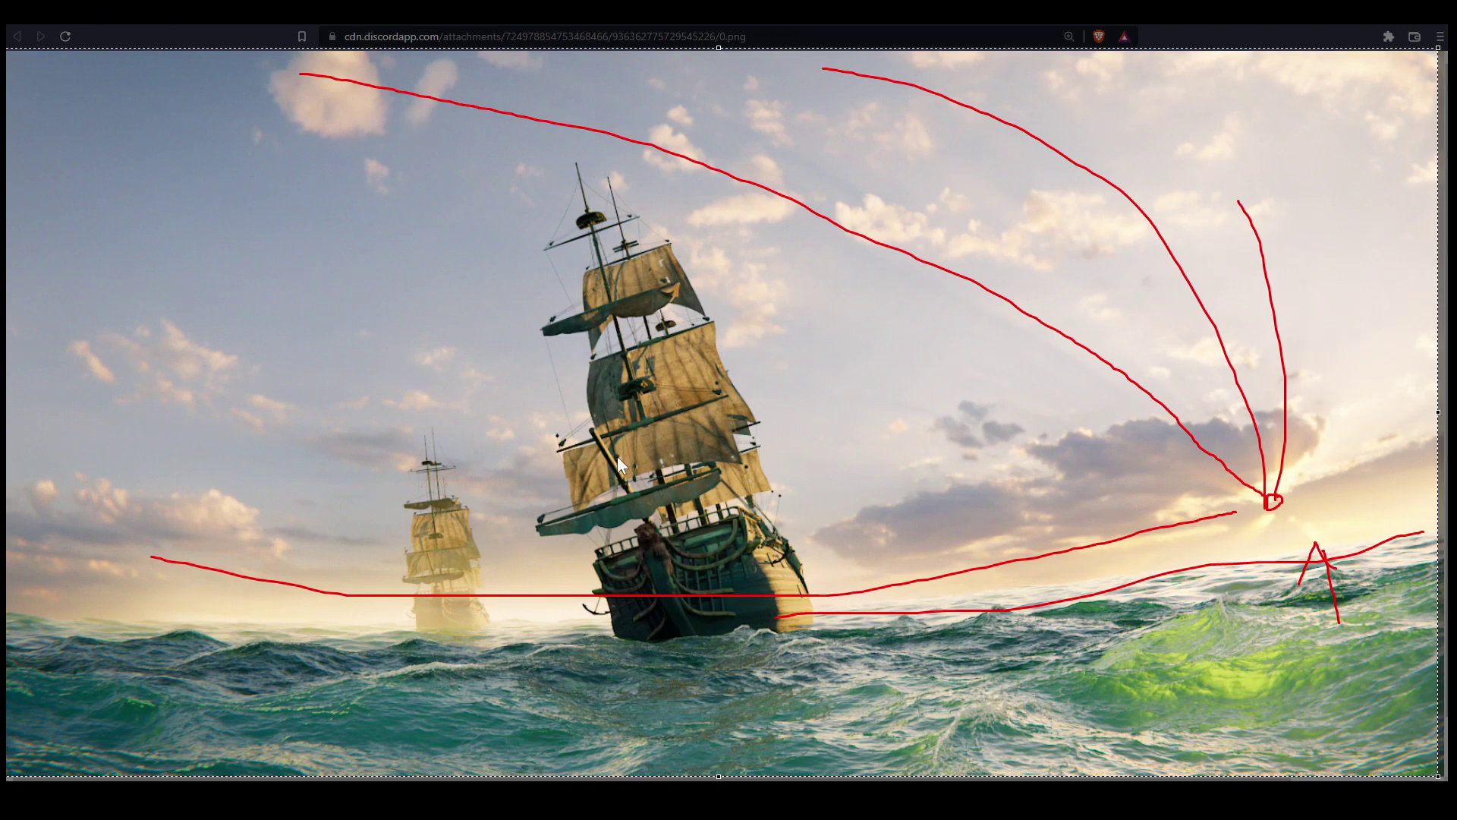
Switch the pen to blue and mark both ships' tilted vertical axes
{"action": "key", "text": "c"}
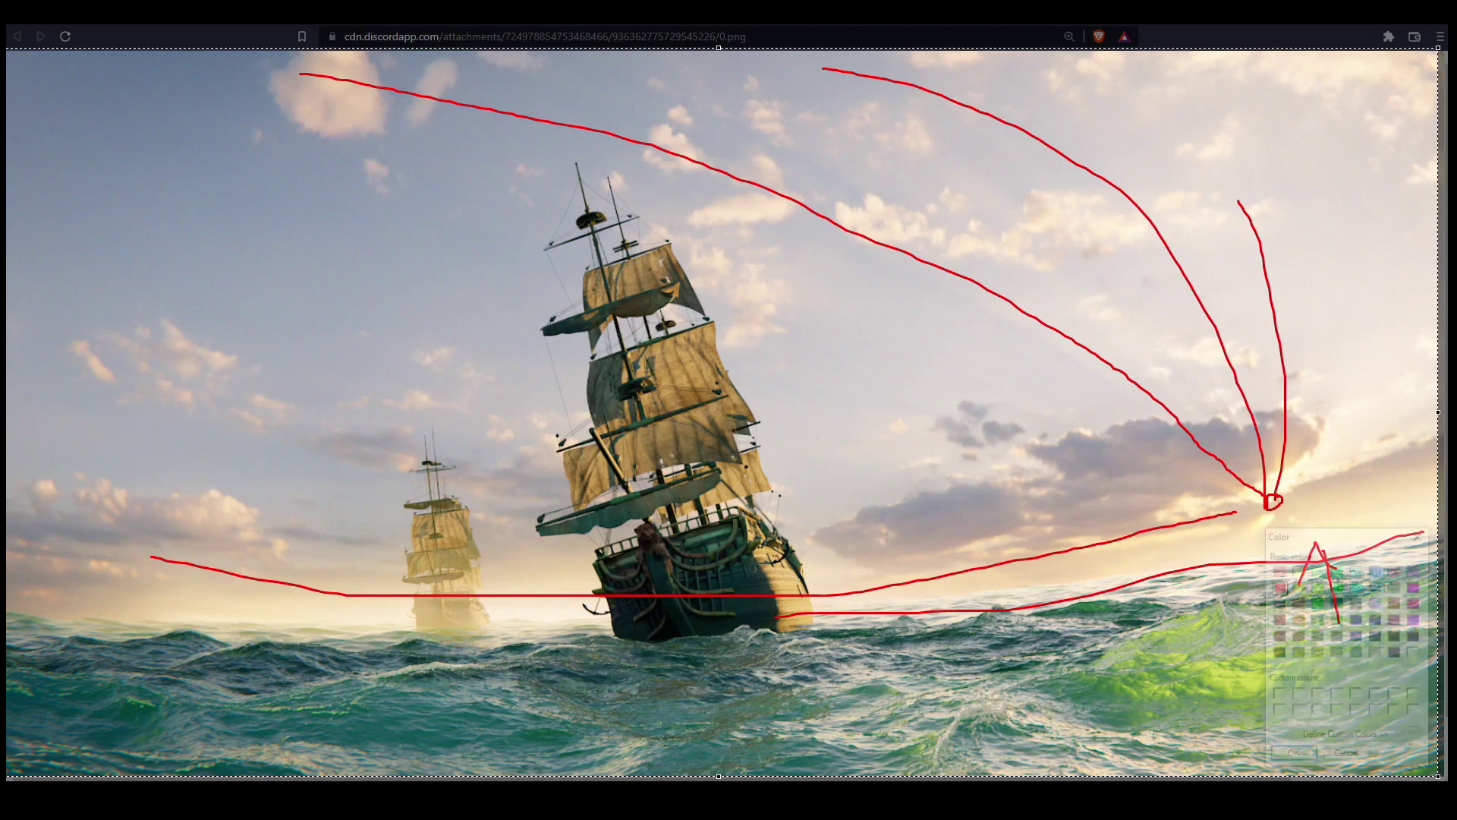
{"action": "left_click", "coordinate": [1357, 621]}
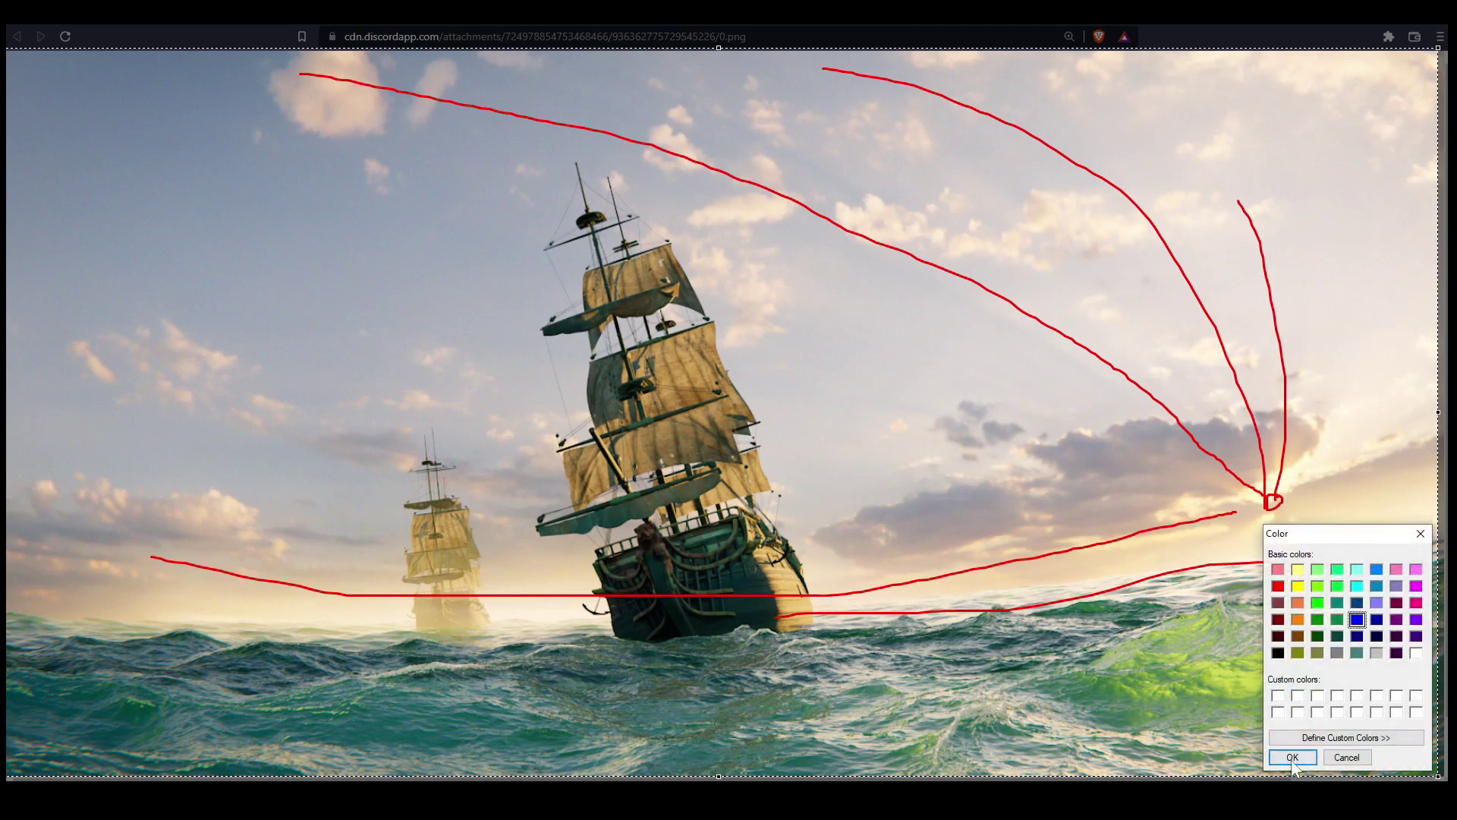
{"action": "left_click", "coordinate": [1292, 757]}
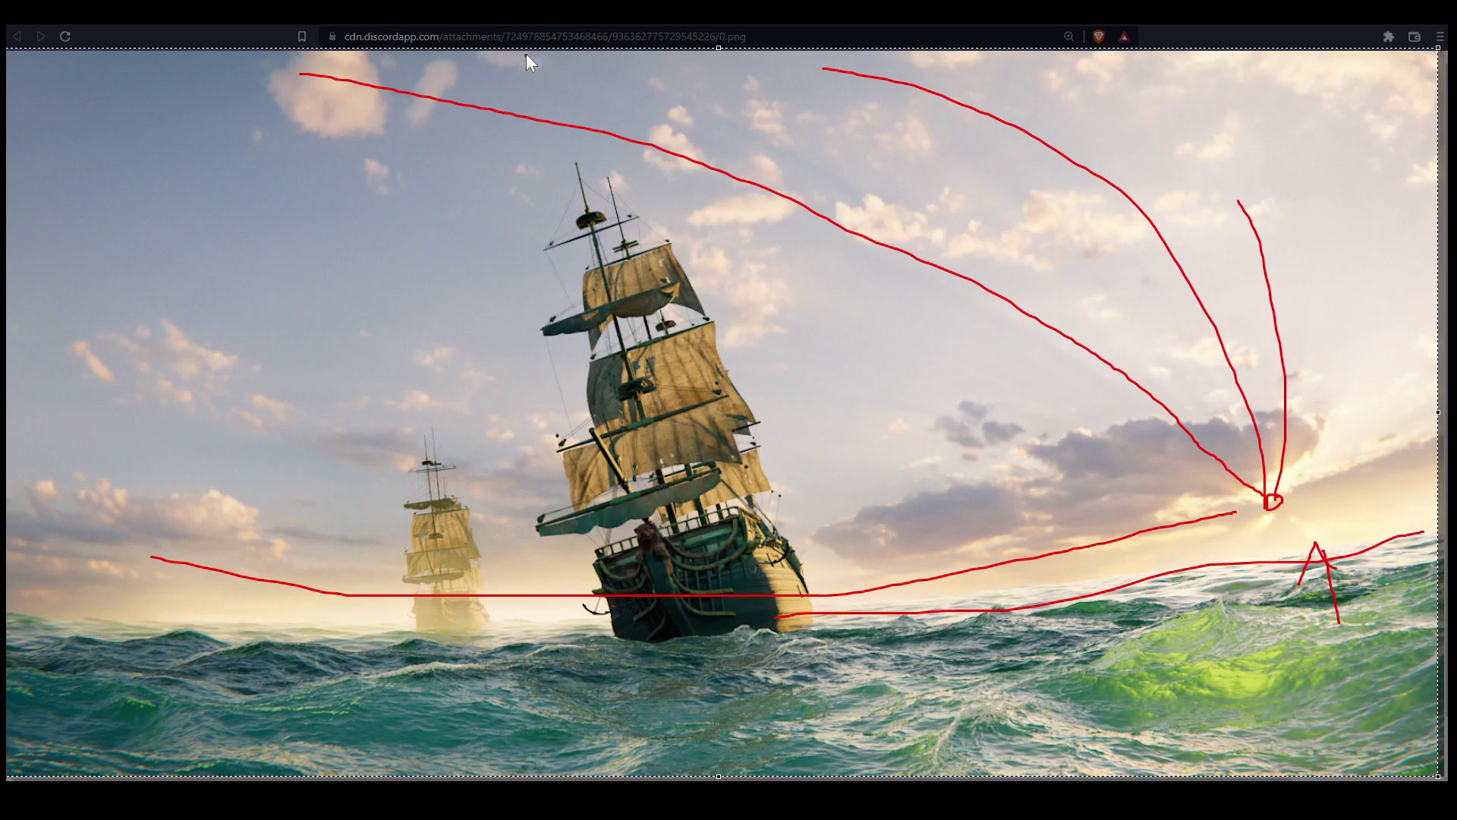
{"action": "left_click_drag", "start_coordinate": [536, 71], "coordinate": [780, 745]}
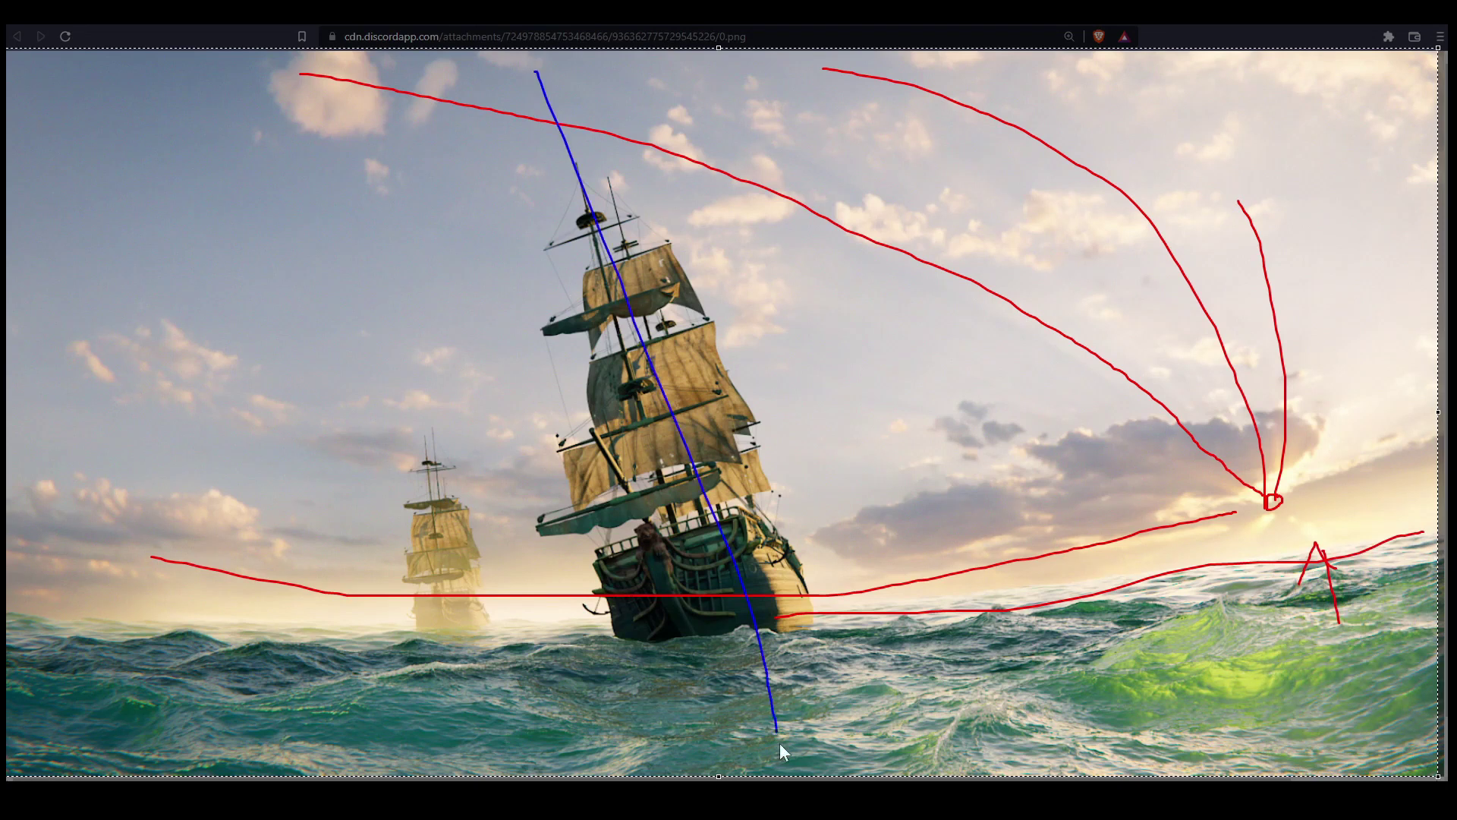
{"action": "left_click_drag", "start_coordinate": [351, 184], "coordinate": [529, 778]}
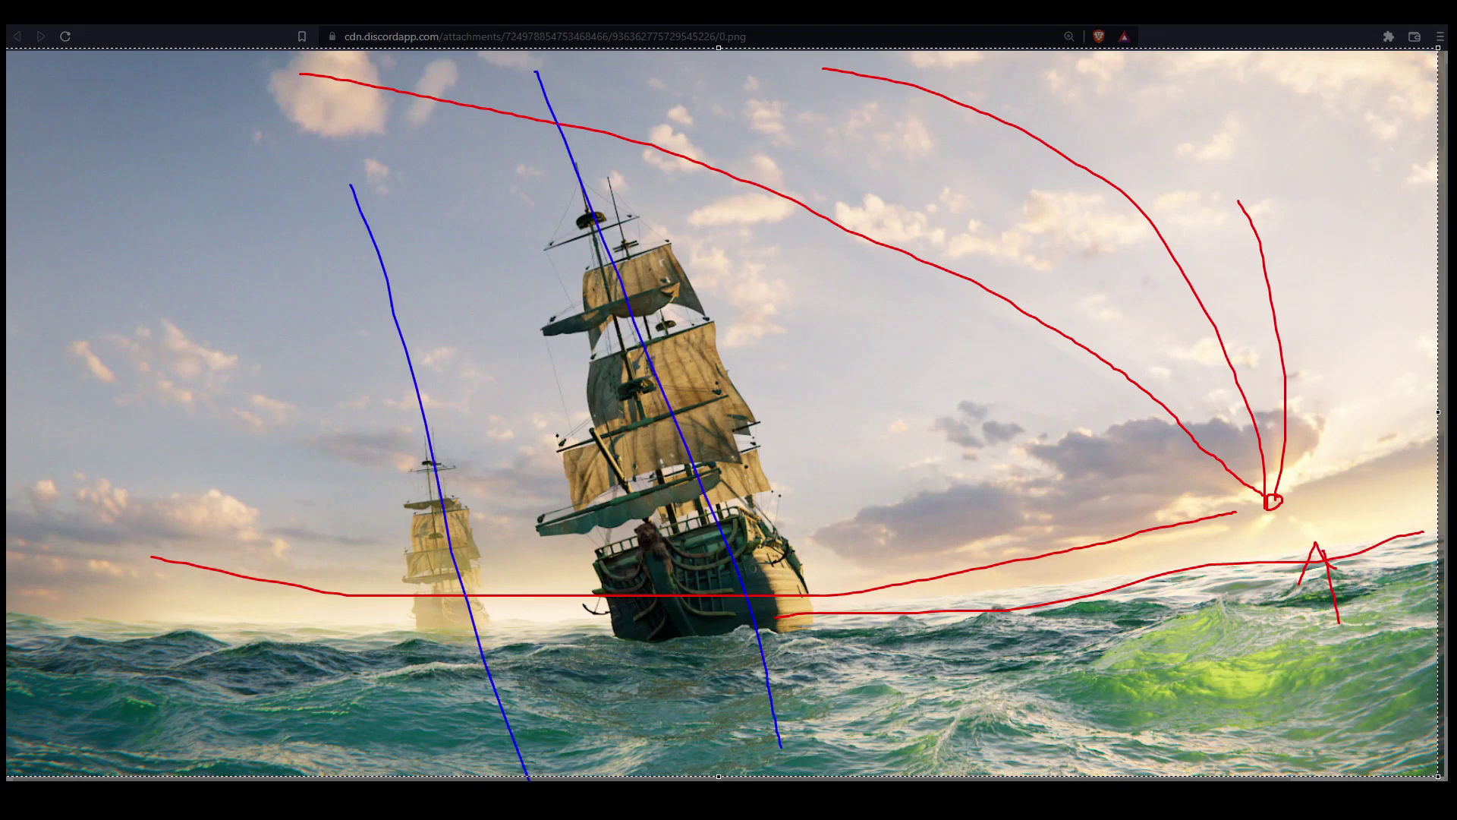
Draw a blue horizon line across the sea, redrawing it once, and add a hook beside the sun
{"action": "left_click_drag", "start_coordinate": [73, 640], "coordinate": [1322, 643]}
{"action": "key", "text": "ctrl+z"}
{"action": "mouse_move", "coordinate": [108, 625]}
{"action": "left_mouse_down"}
{"action": "mouse_move", "coordinate": [879, 605]}
{"action": "mouse_move", "coordinate": [1394, 572]}
{"action": "left_mouse_up"}
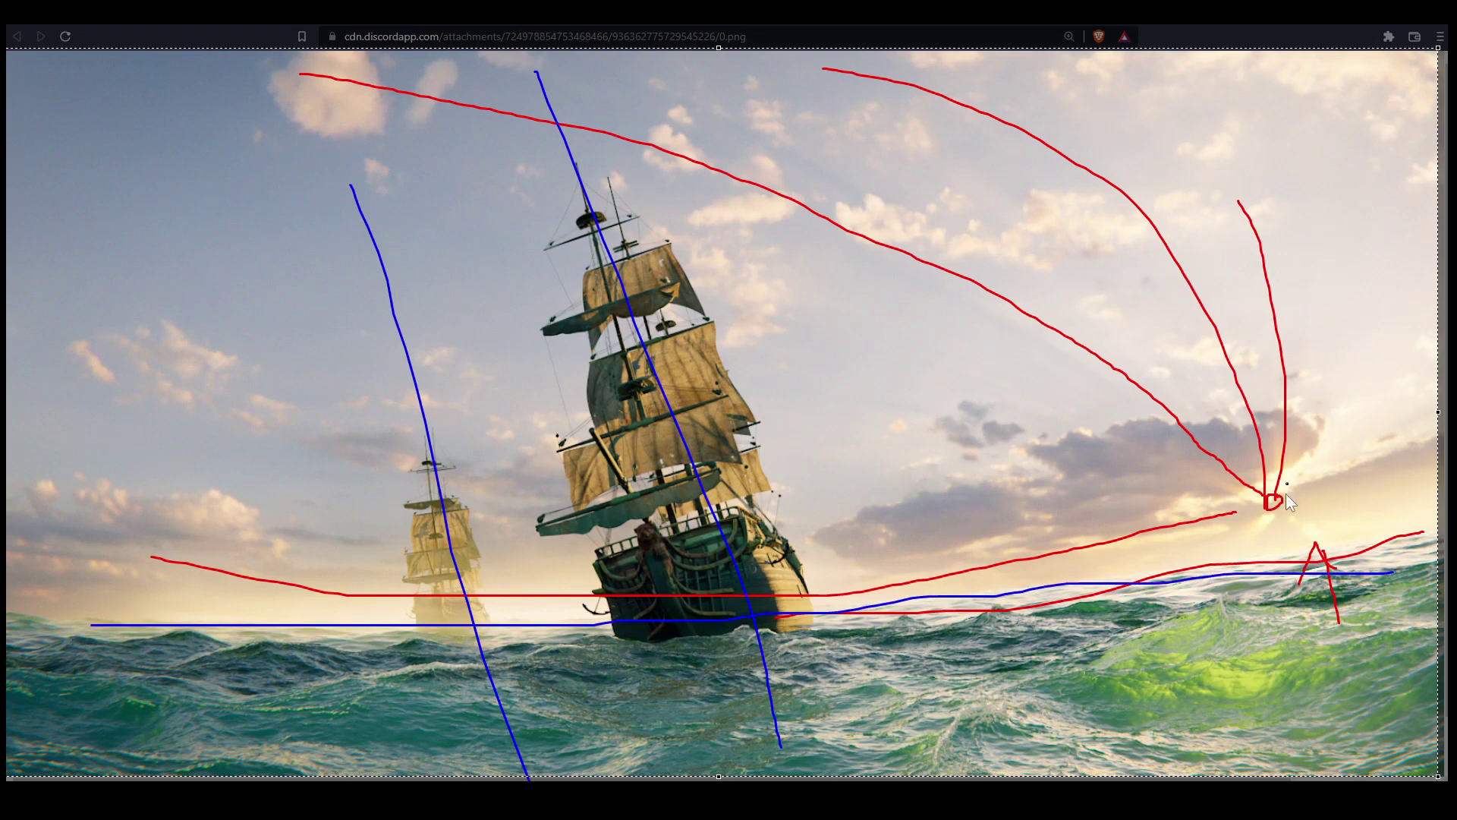
{"action": "left_click_drag", "start_coordinate": [1287, 485], "coordinate": [1332, 490]}
Try a centre line and a wave mark, then clear every red and blue stroke from the image
{"action": "left_click_drag", "start_coordinate": [737, 173], "coordinate": [728, 718]}
{"action": "key", "text": "ctrl+z"}
{"action": "left_click_drag", "start_coordinate": [1194, 651], "coordinate": [1175, 668]}
{"action": "right_click", "coordinate": [612, 542]}
{"action": "left_click", "coordinate": [921, 523]}
{"action": "key", "text": "Escape"}
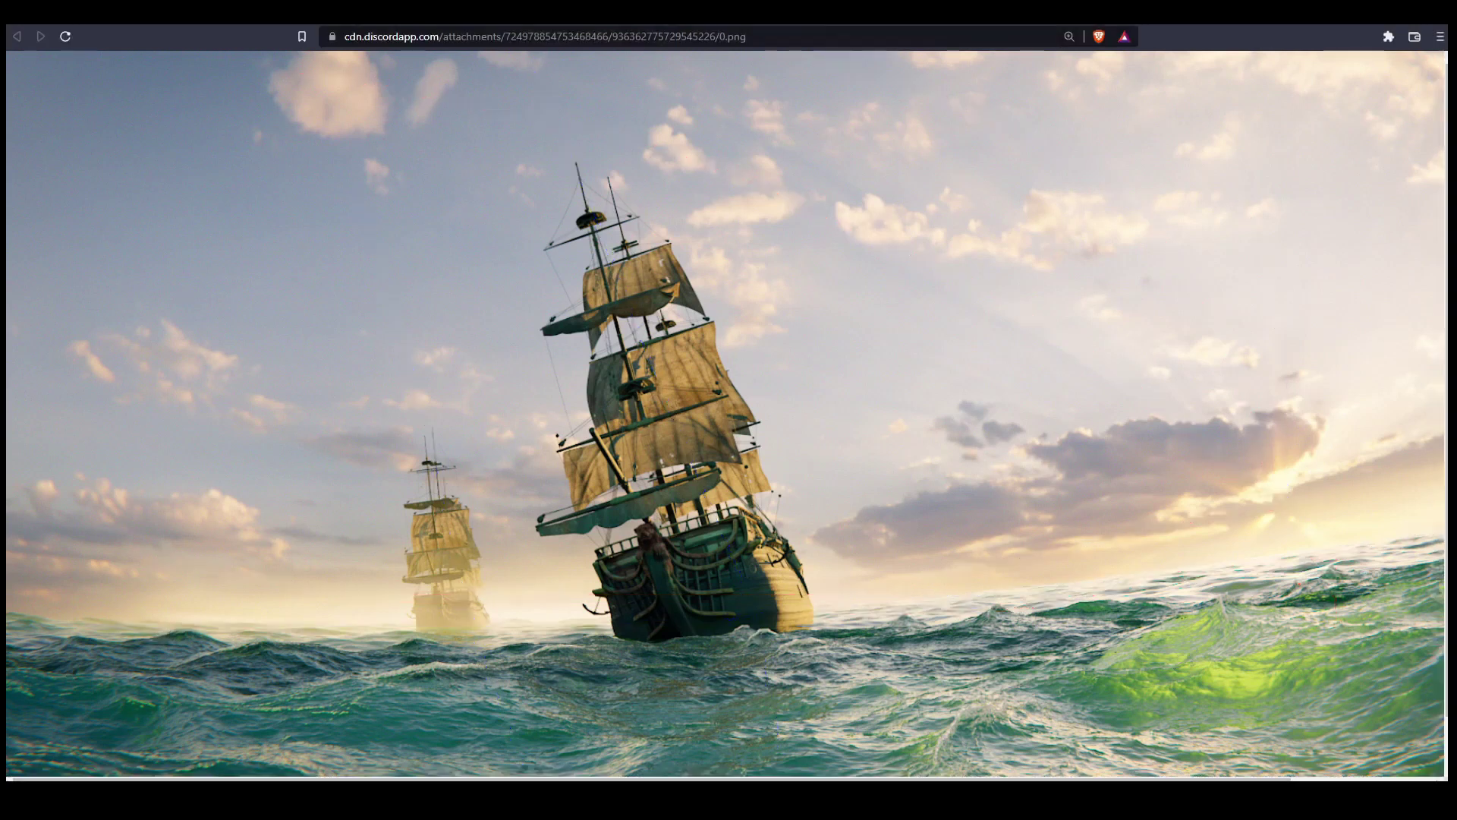
Back in Blender, unhide the fog objects and select the scene camera through camera view
{"action": "key", "text": "alt+Tab"}
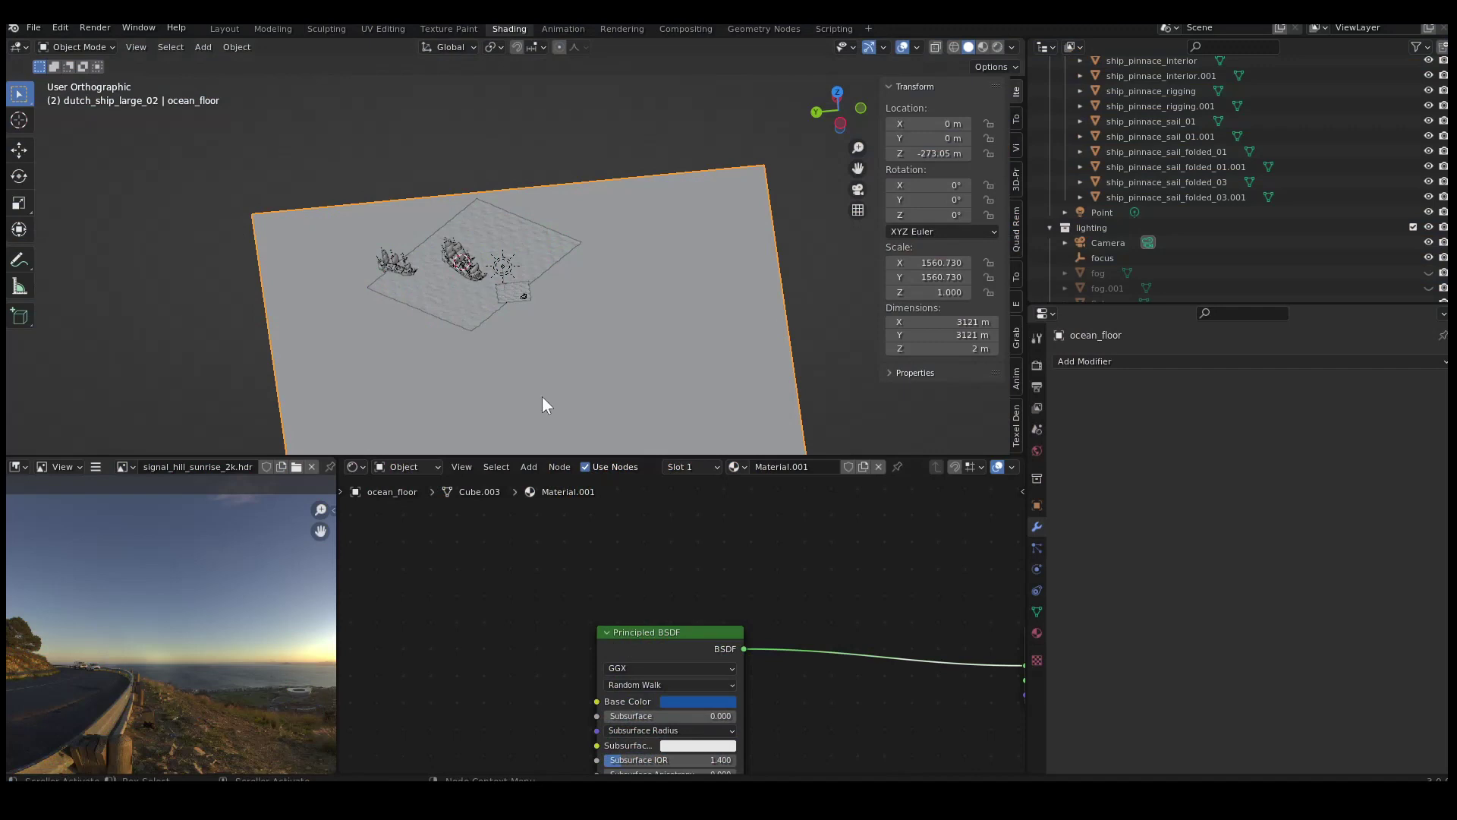
{"action": "key", "text": "alt+h"}
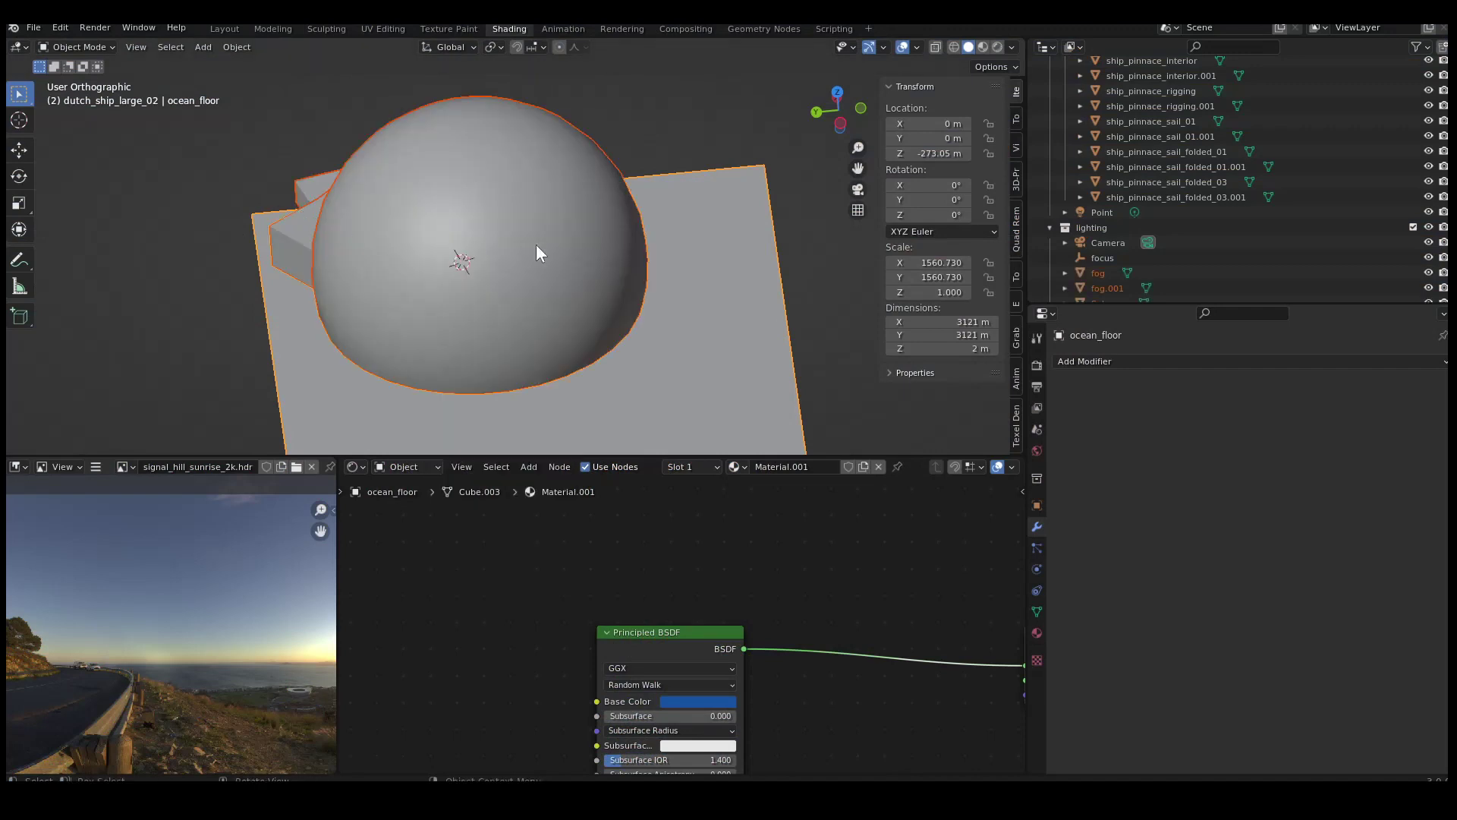
{"action": "key", "text": "KP_0"}
{"action": "key", "text": "ctrl+space"}
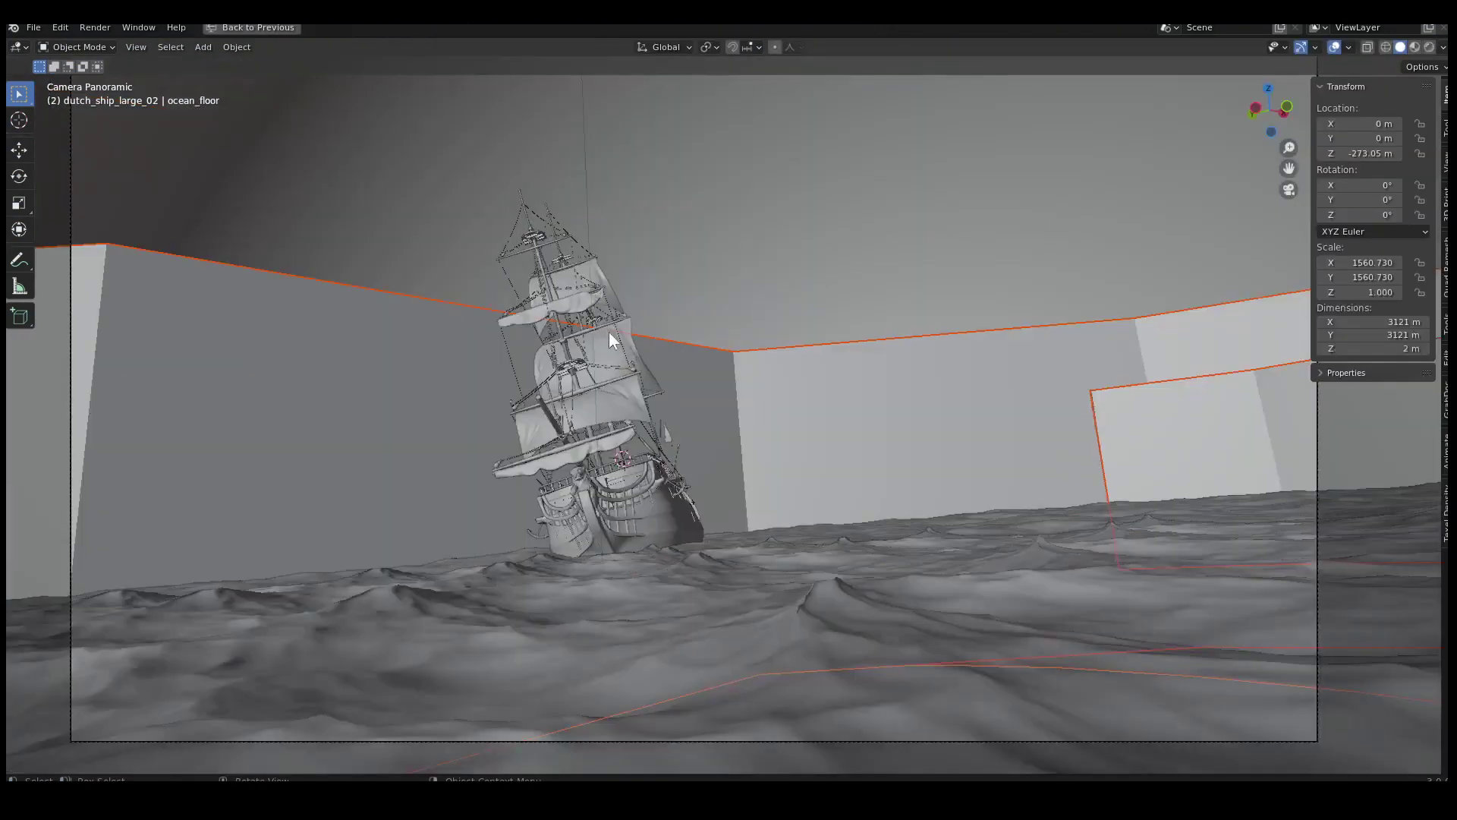
{"action": "scroll", "coordinate": [740, 387], "scroll_direction": "up", "scroll_amount": 2}
{"action": "scroll", "coordinate": [774, 410], "scroll_direction": "down", "scroll_amount": 2}
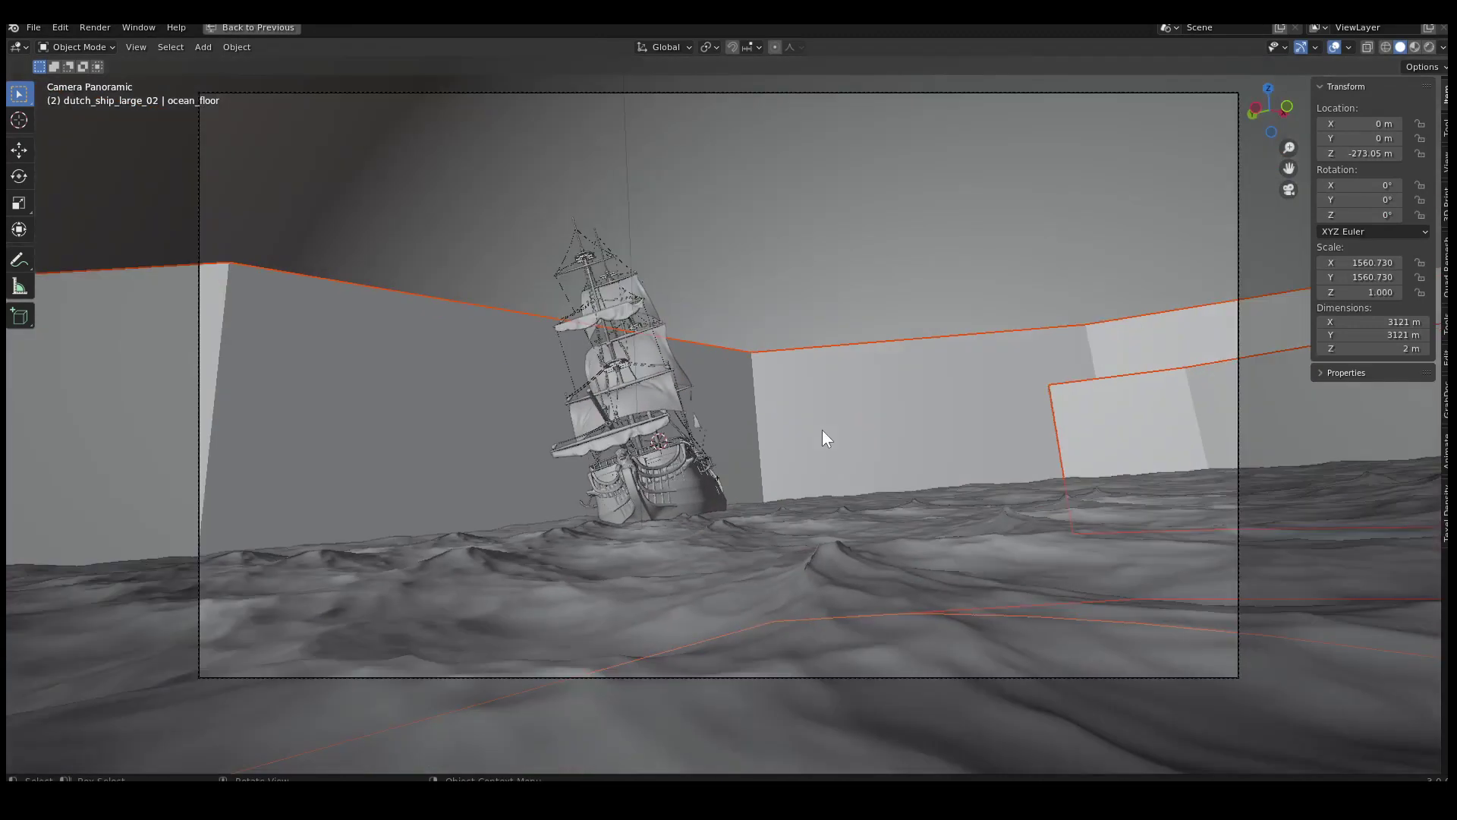
{"action": "left_click", "coordinate": [813, 675]}
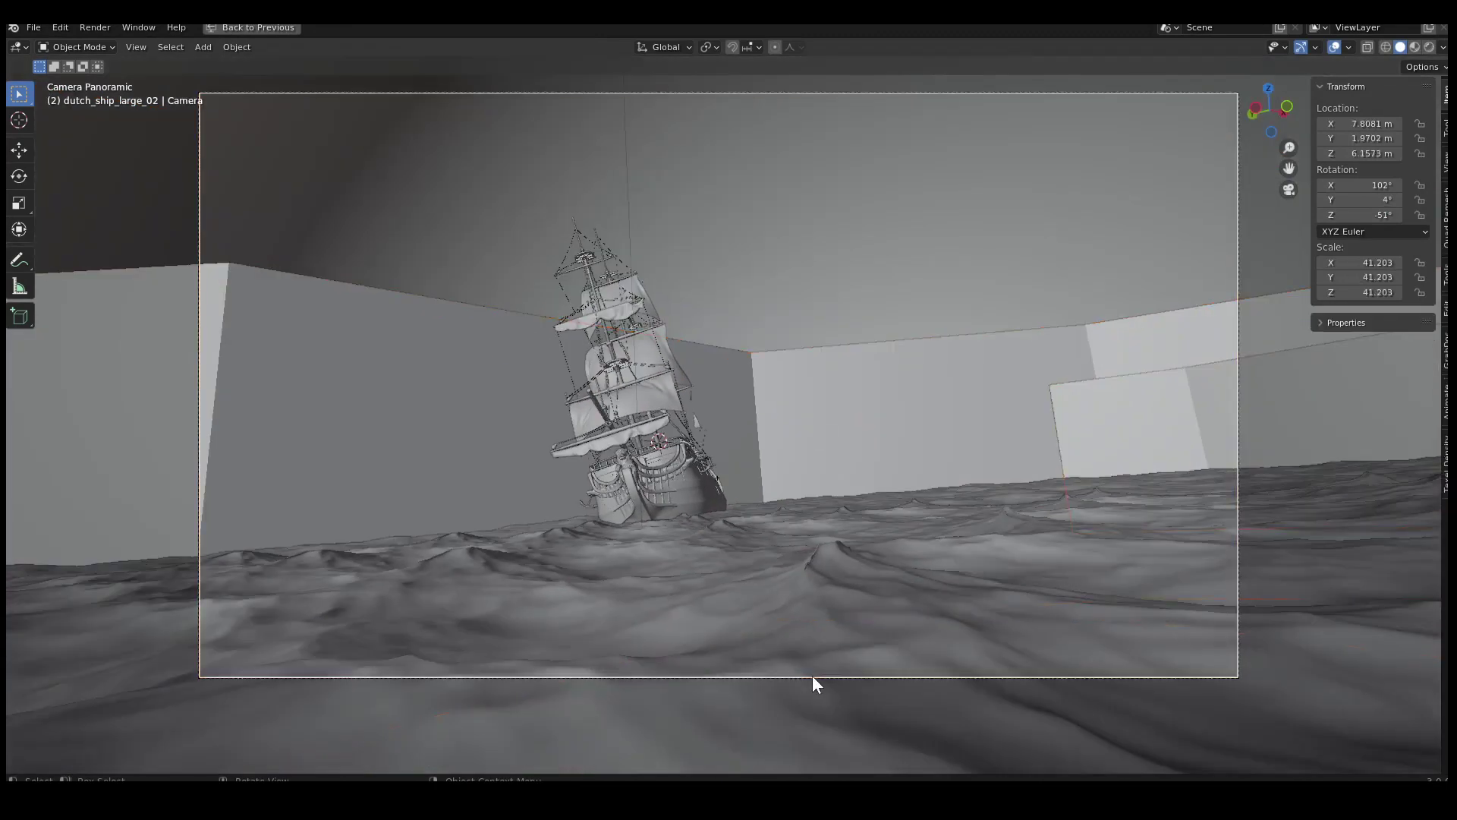
{"action": "key", "text": "ctrl+space"}
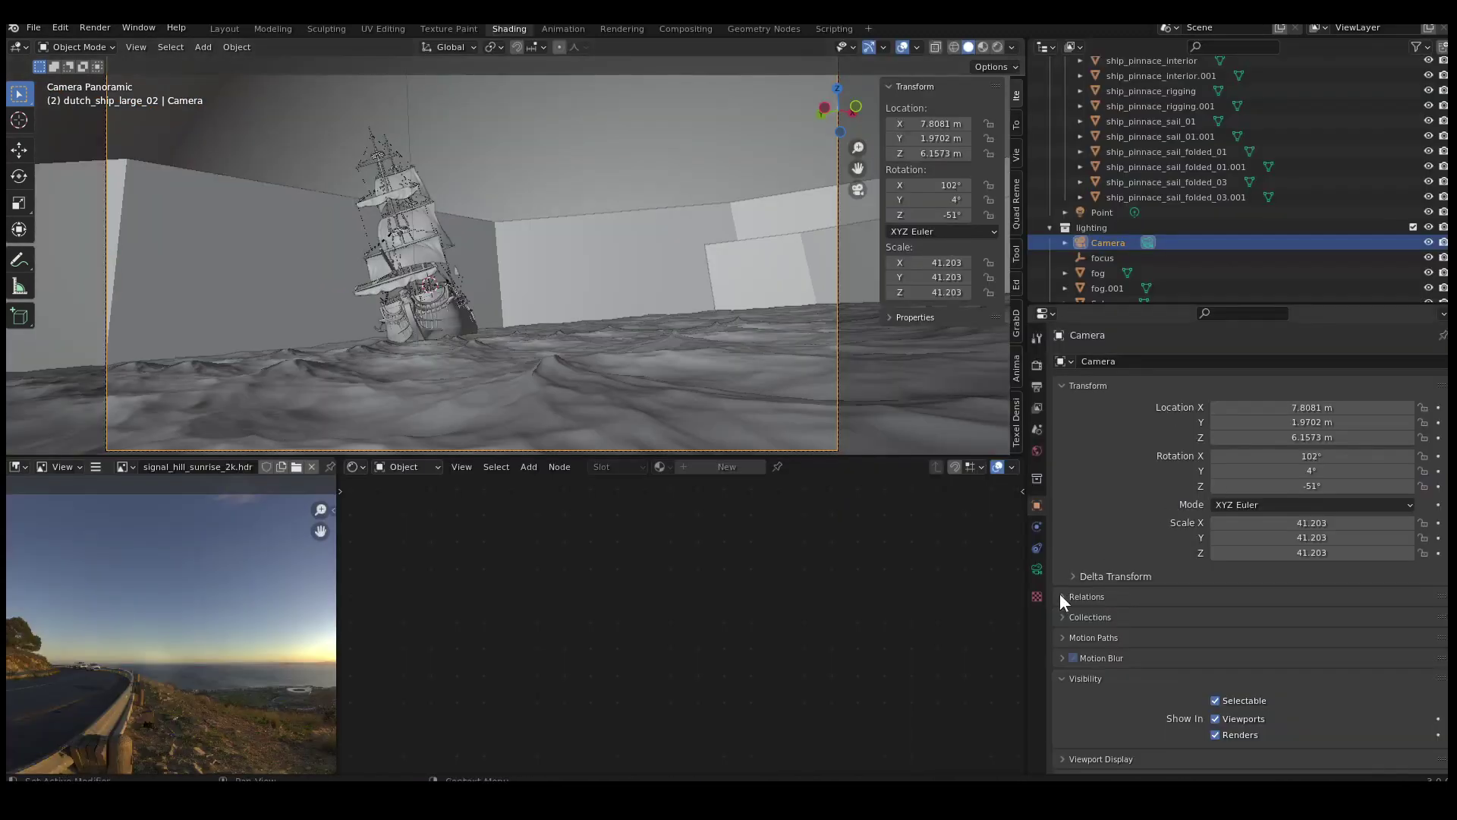
Show the camera's lens settings, keeping the Panoramic lens type
{"action": "left_click", "coordinate": [1037, 568]}
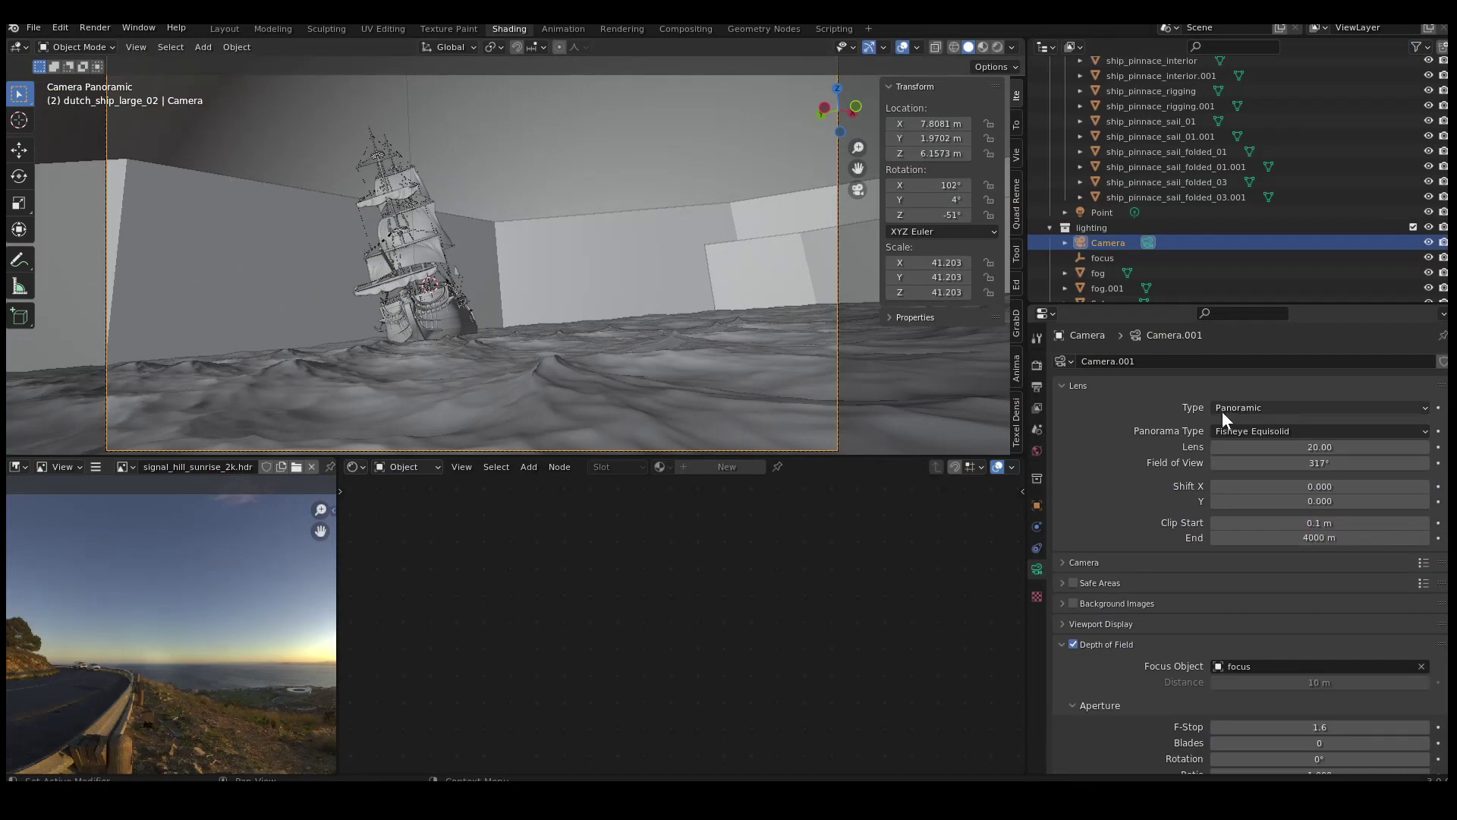
{"action": "left_click", "coordinate": [1272, 407]}
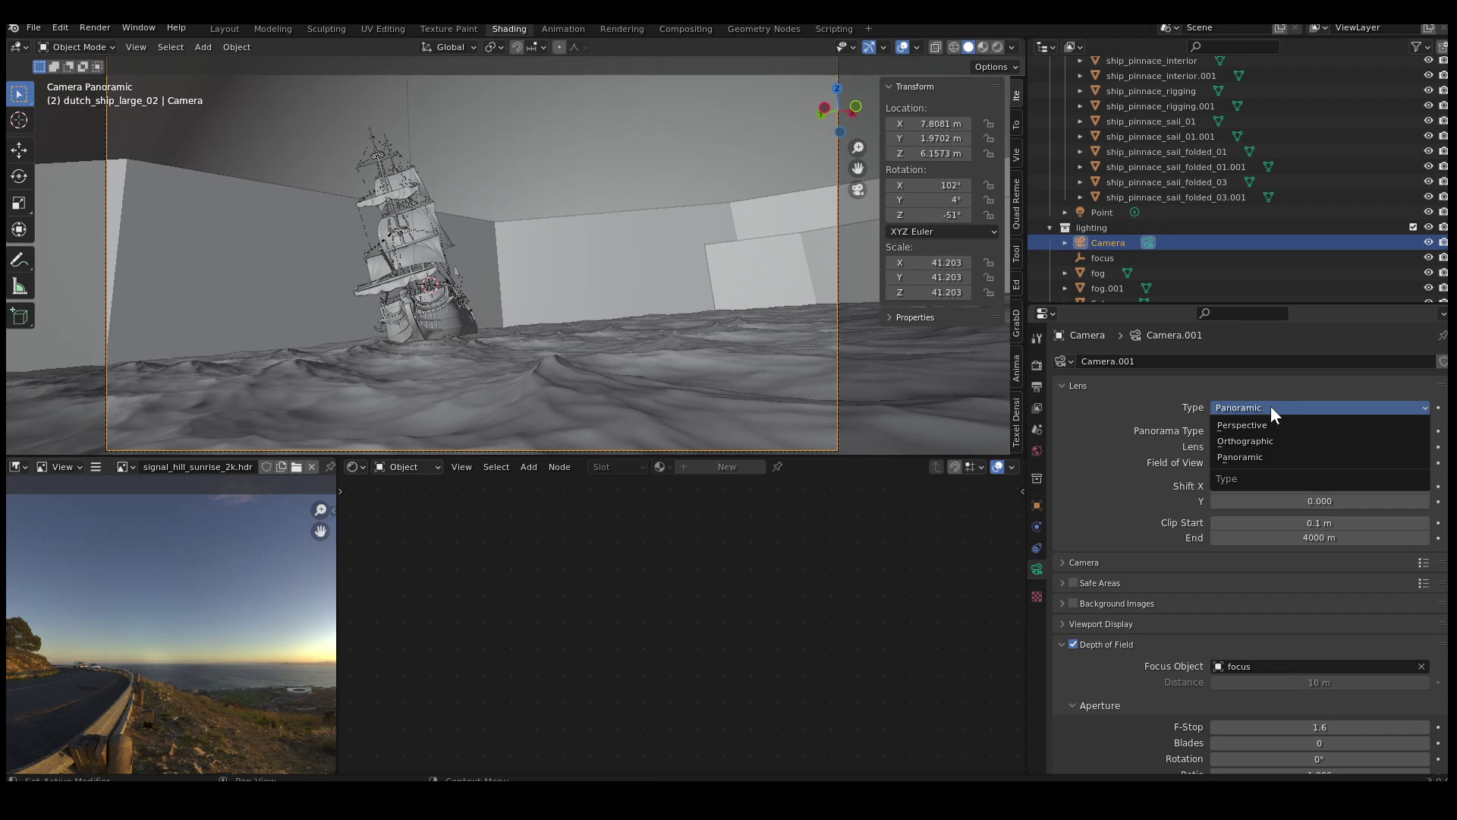
{"action": "left_click", "coordinate": [1270, 407]}
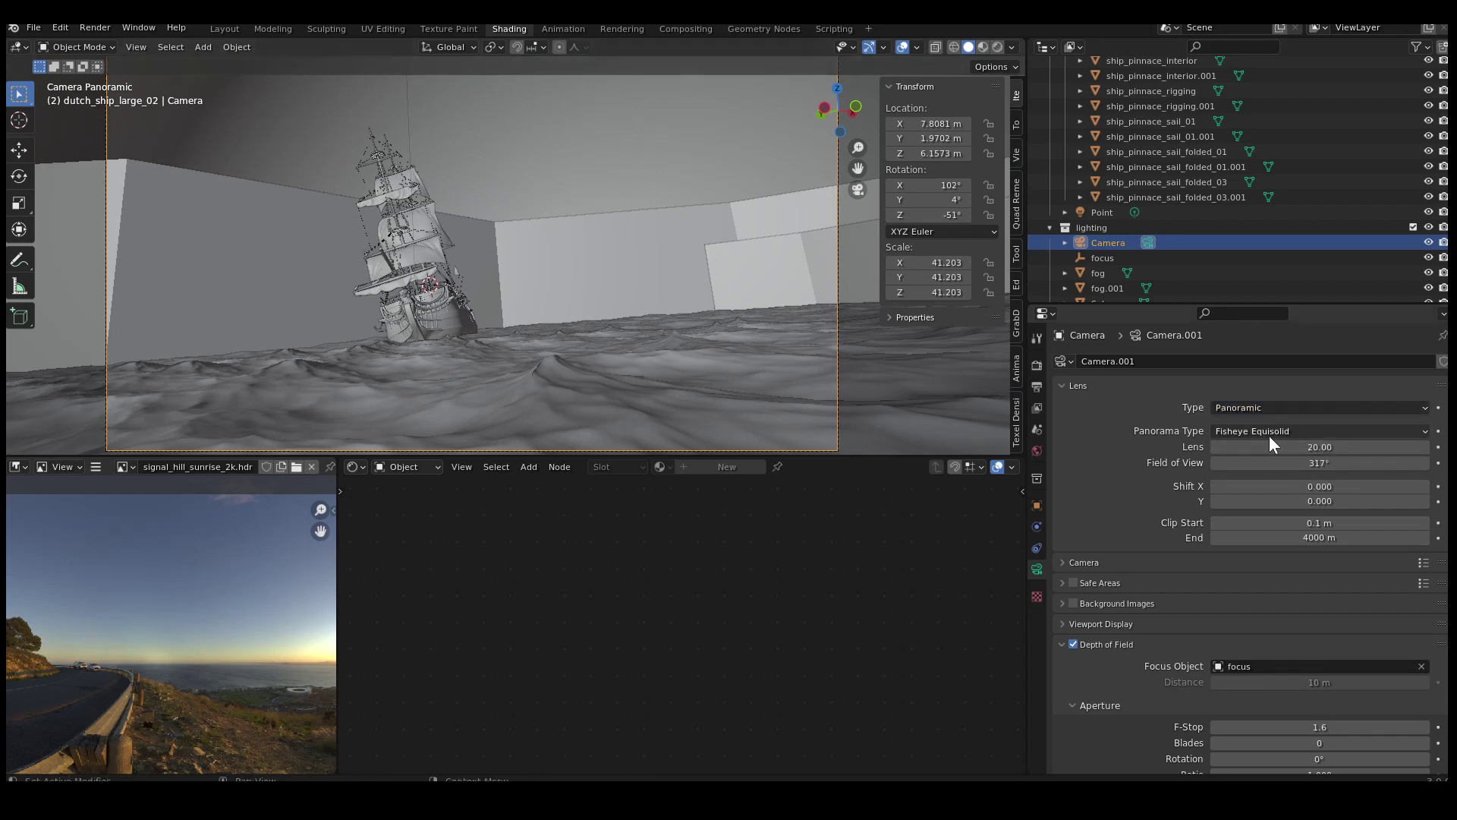
Switch the viewport to rendered shading
{"action": "key", "text": "z"}
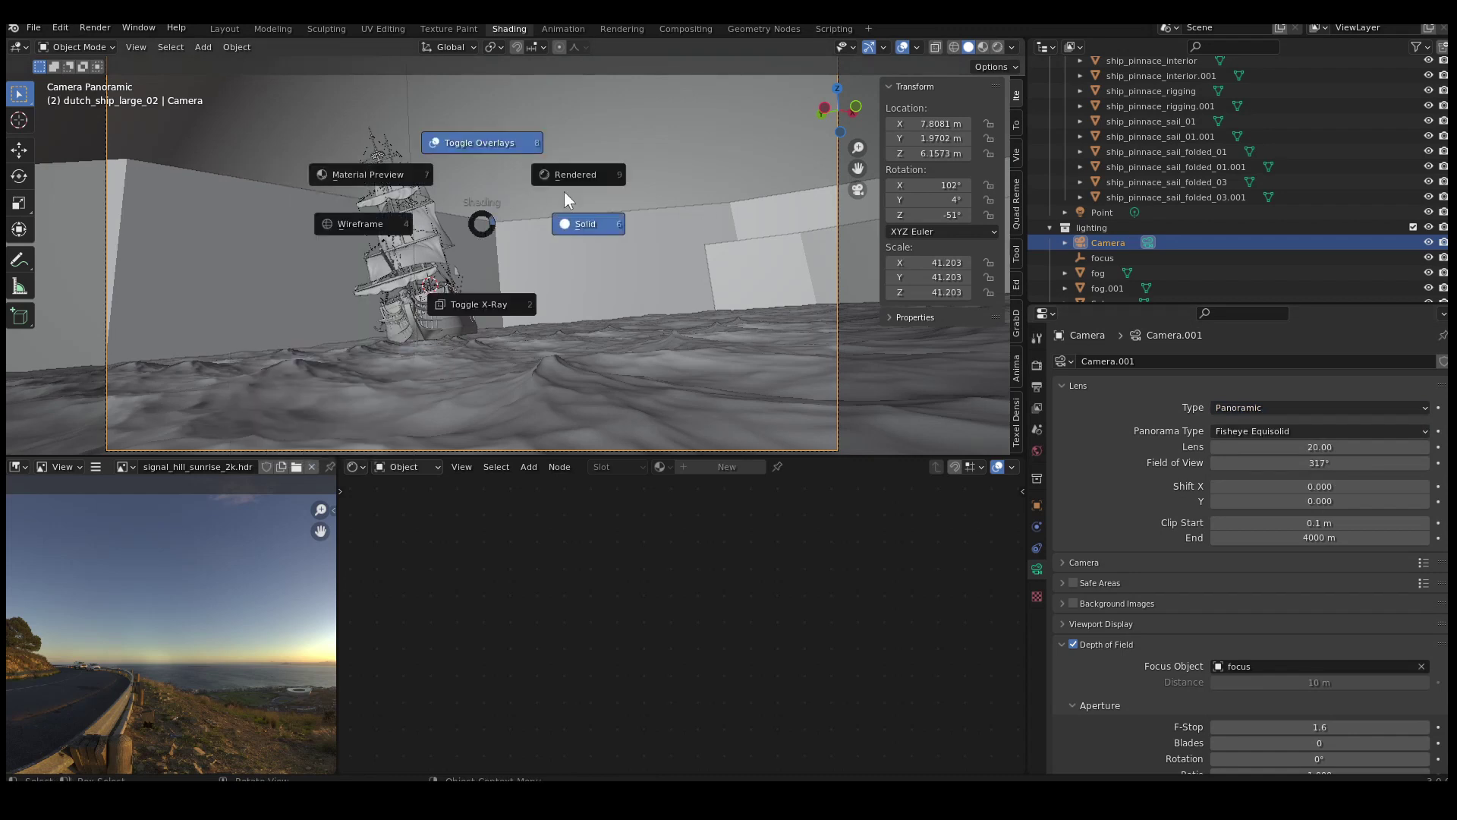
{"action": "left_click", "coordinate": [590, 184]}
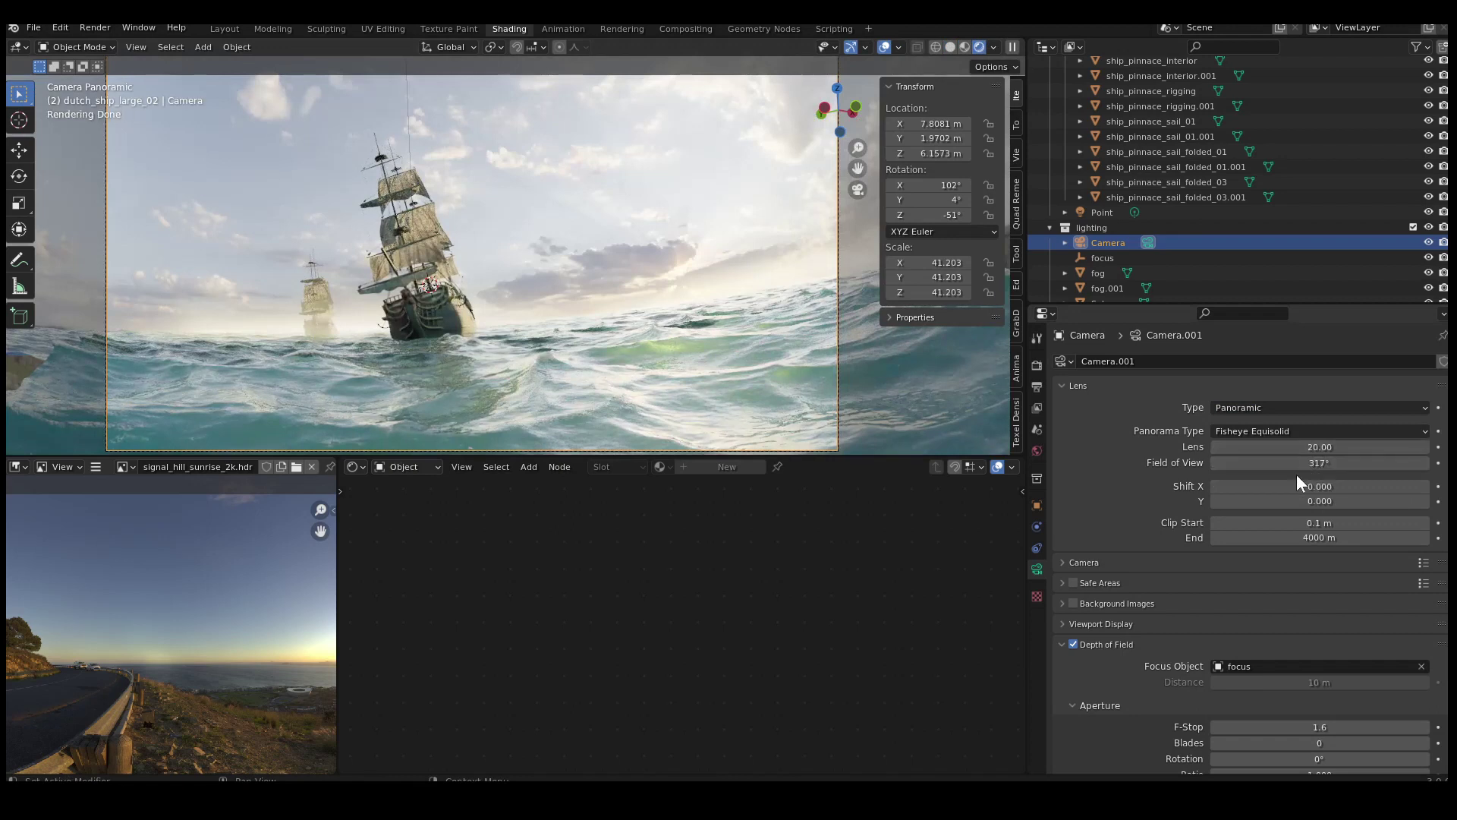
{"action": "scroll", "coordinate": [448, 263], "scroll_direction": "down", "scroll_amount": 5}
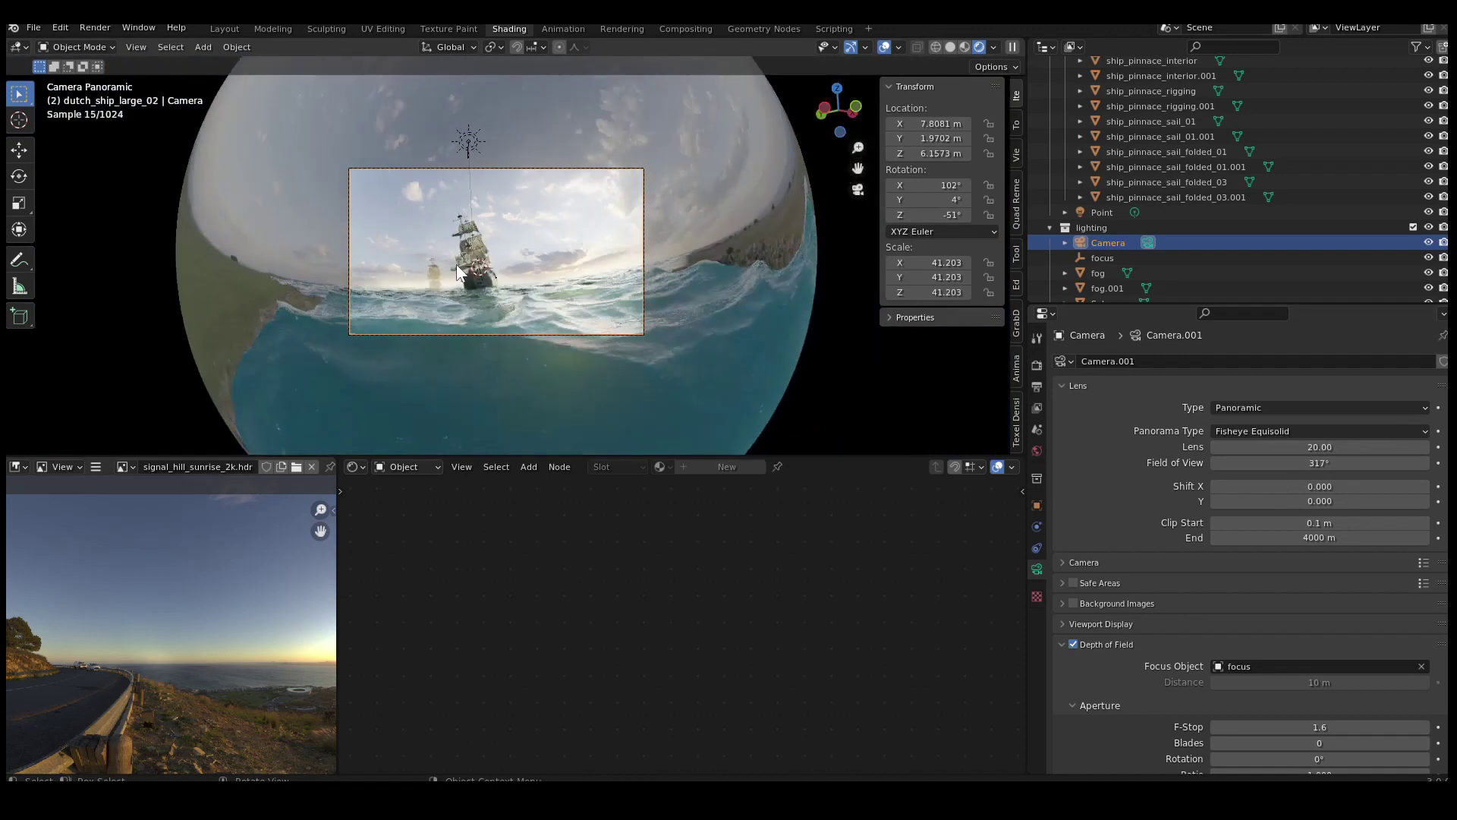
{"action": "scroll", "coordinate": [482, 263], "scroll_direction": "up", "scroll_amount": 3}
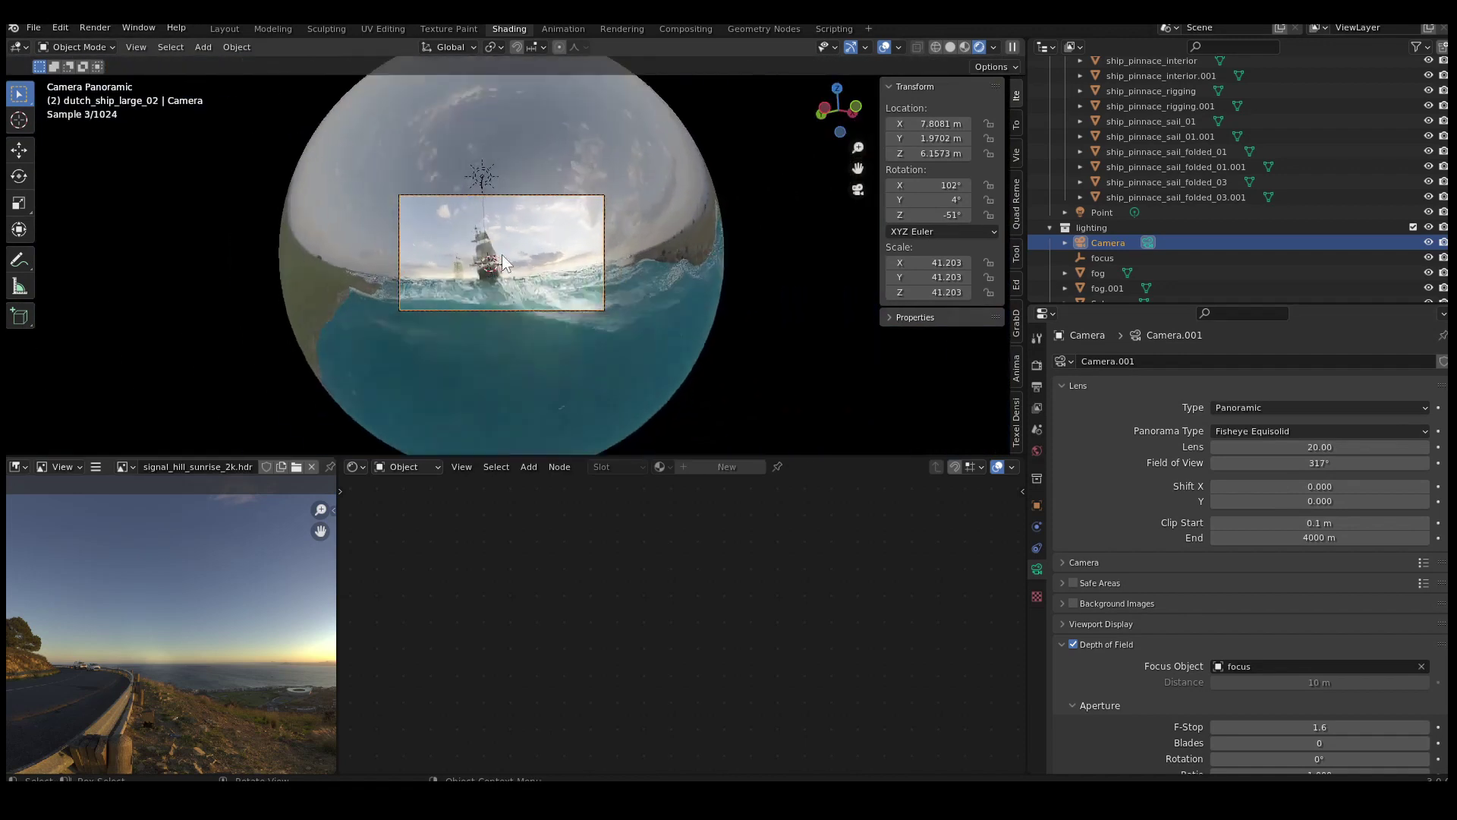
Try camera lens focal lengths of 15 mm and then 10 mm
{"action": "left_click", "coordinate": [1318, 448]}
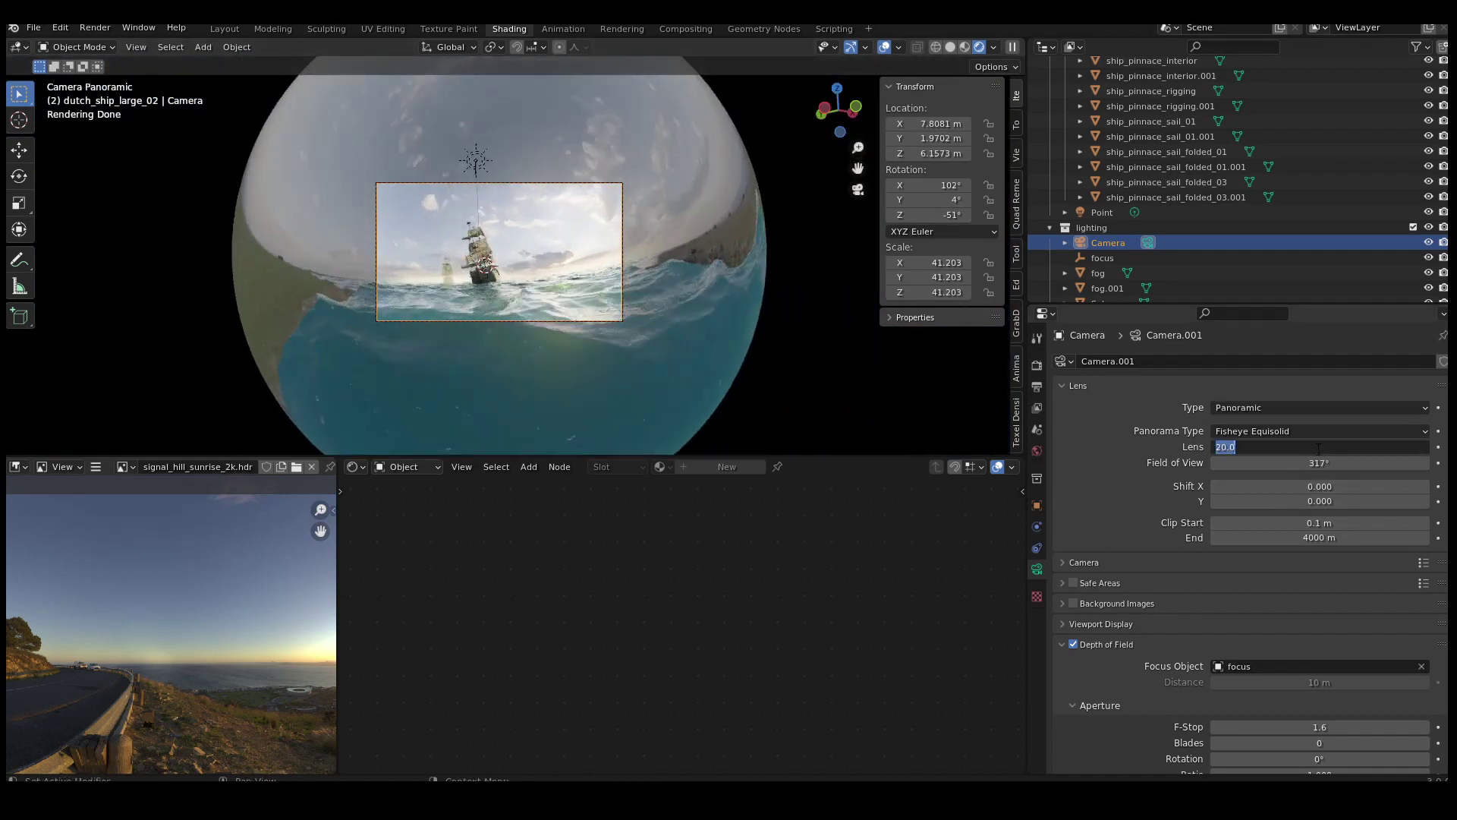
{"action": "type", "text": "15"}
{"action": "key", "text": "Return"}
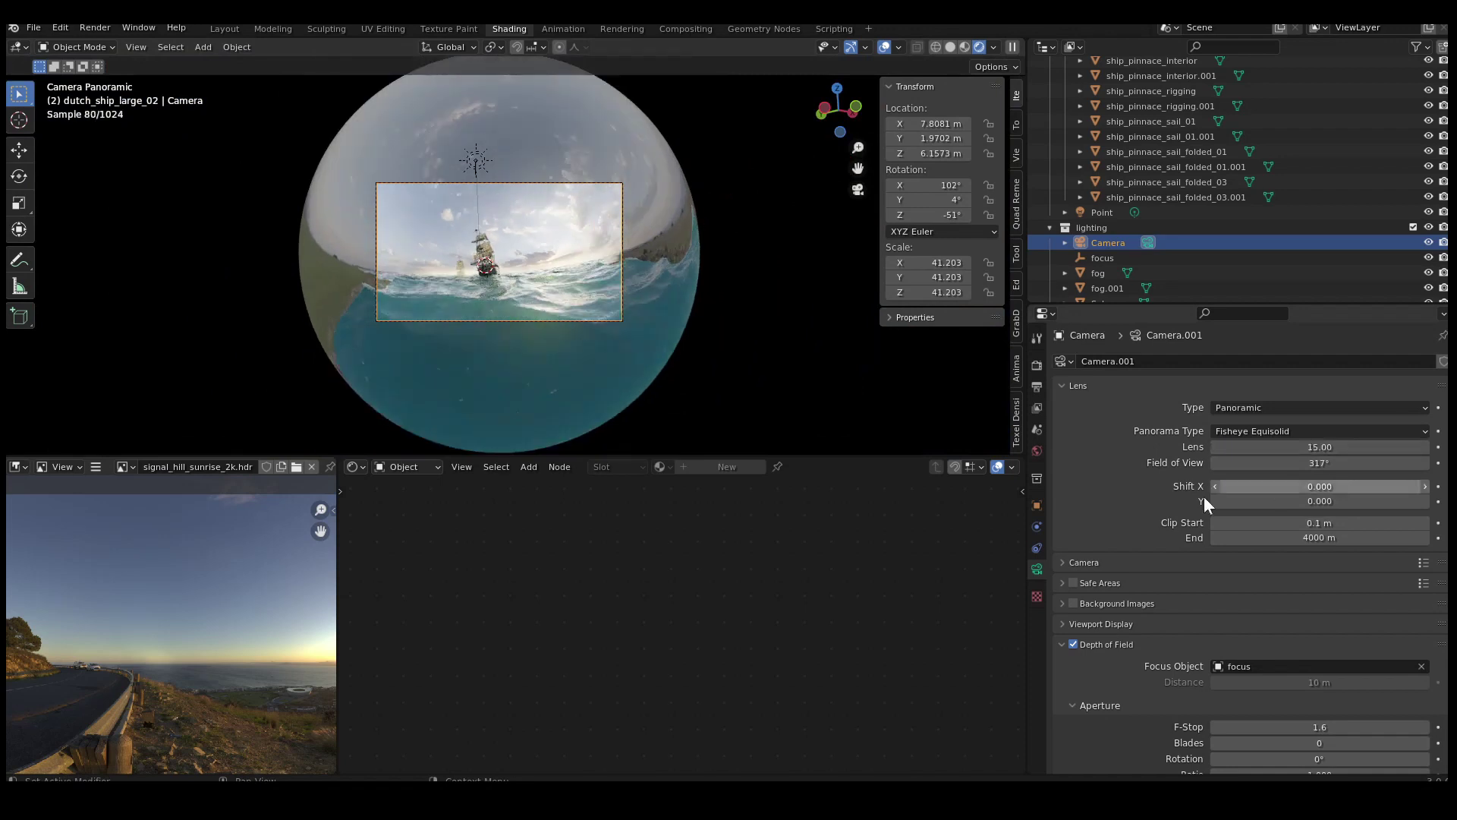
{"action": "scroll", "coordinate": [503, 262], "scroll_direction": "up", "scroll_amount": 6}
{"action": "scroll", "coordinate": [507, 289], "scroll_direction": "down", "scroll_amount": 1}
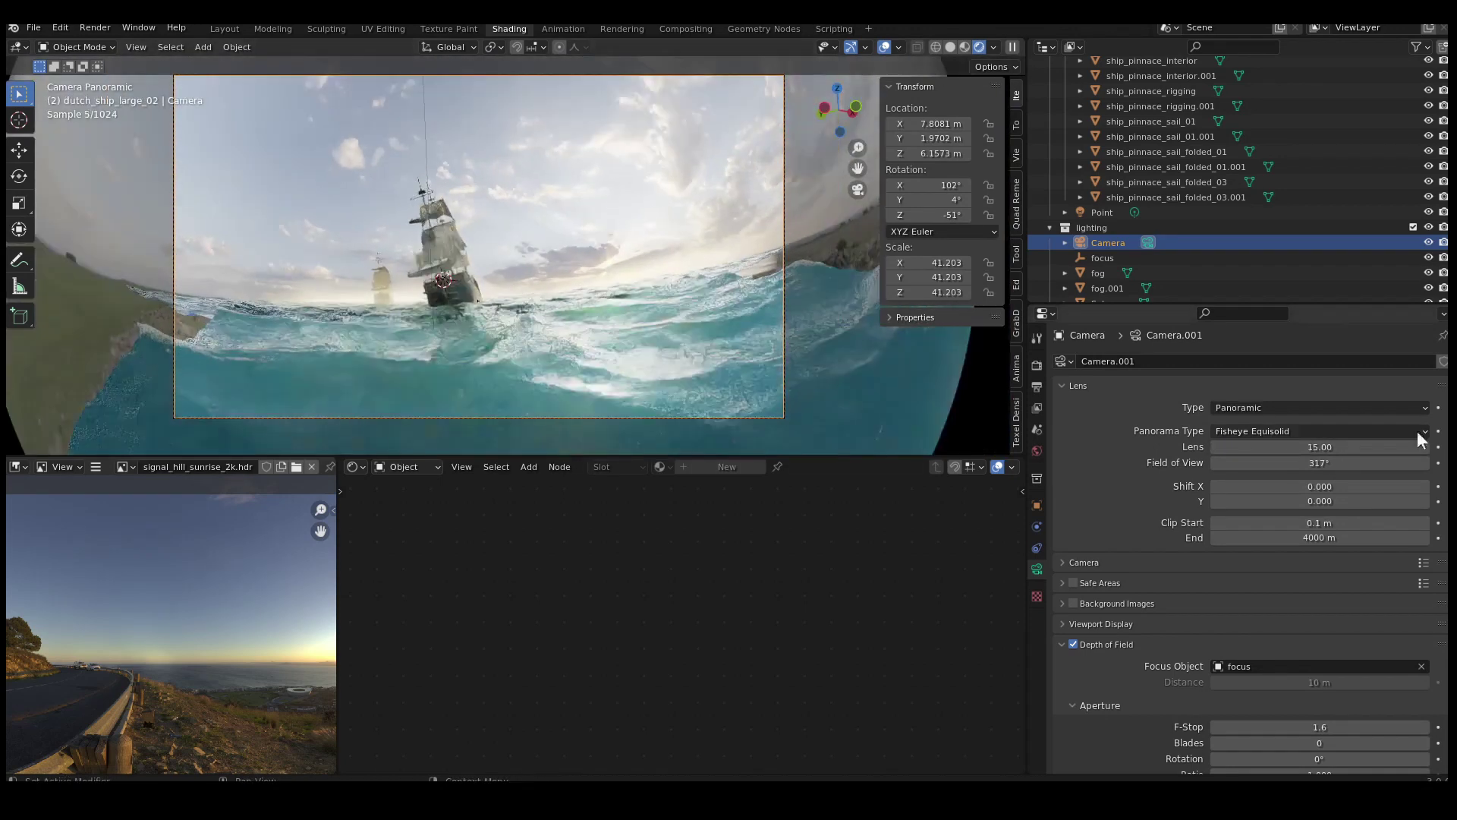
{"action": "left_click", "coordinate": [1321, 447]}
{"action": "type", "text": "10"}
{"action": "key", "text": "Return"}
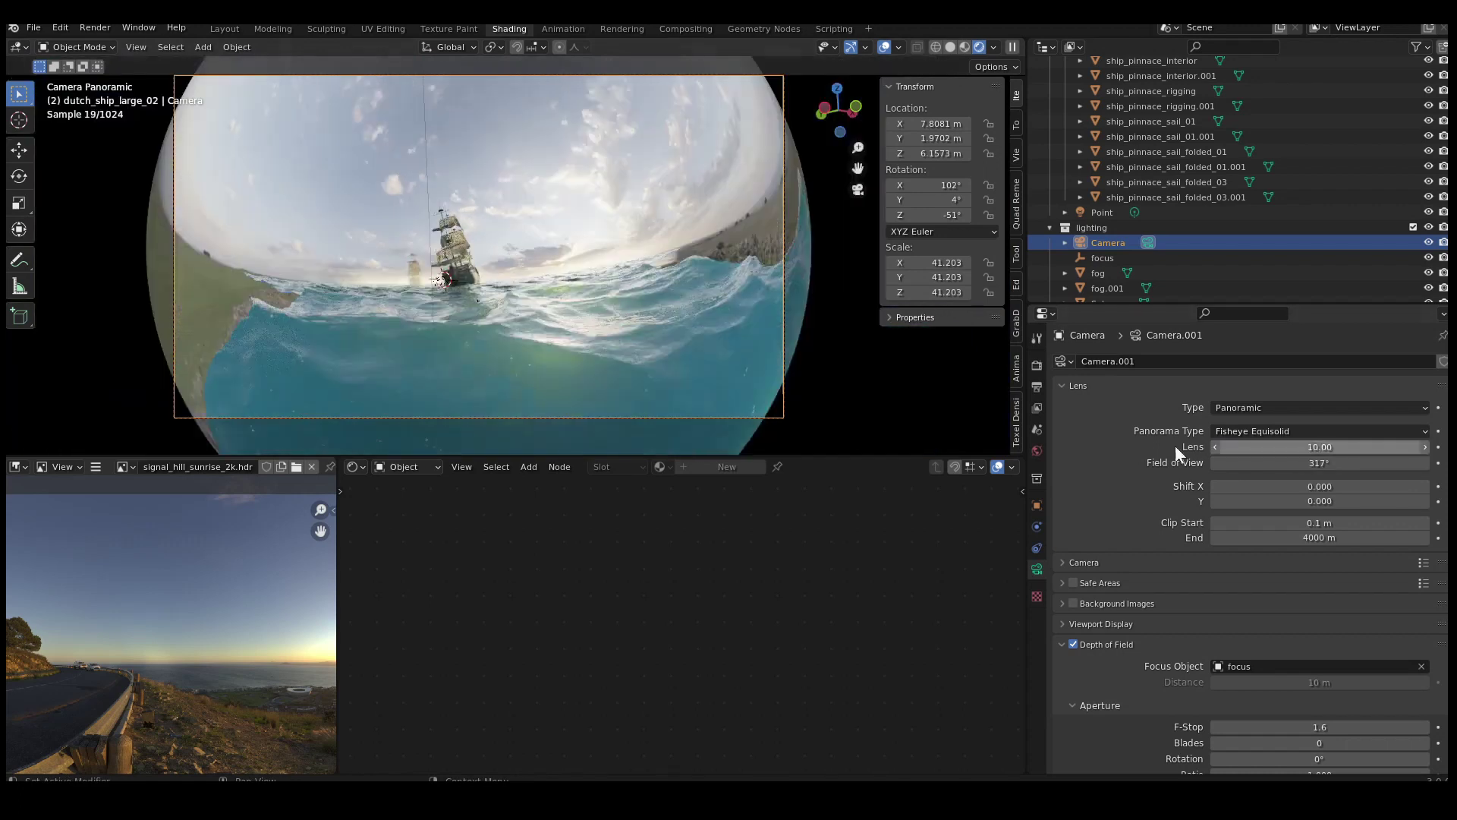
{"action": "scroll", "coordinate": [550, 284], "scroll_direction": "up", "scroll_amount": 1}
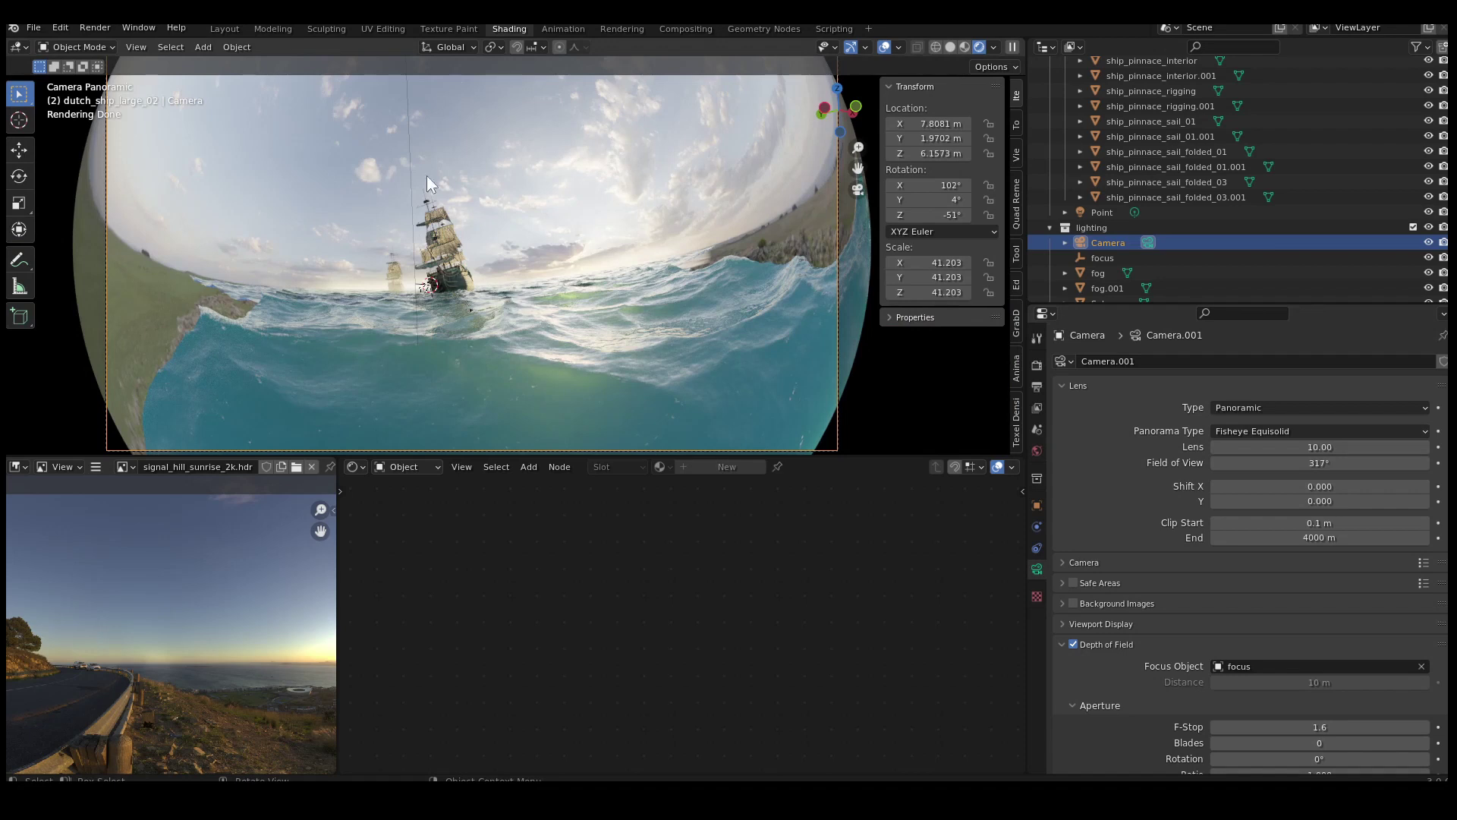
Set the camera lens to 20 mm and leave camera view
{"action": "left_click", "coordinate": [1322, 447]}
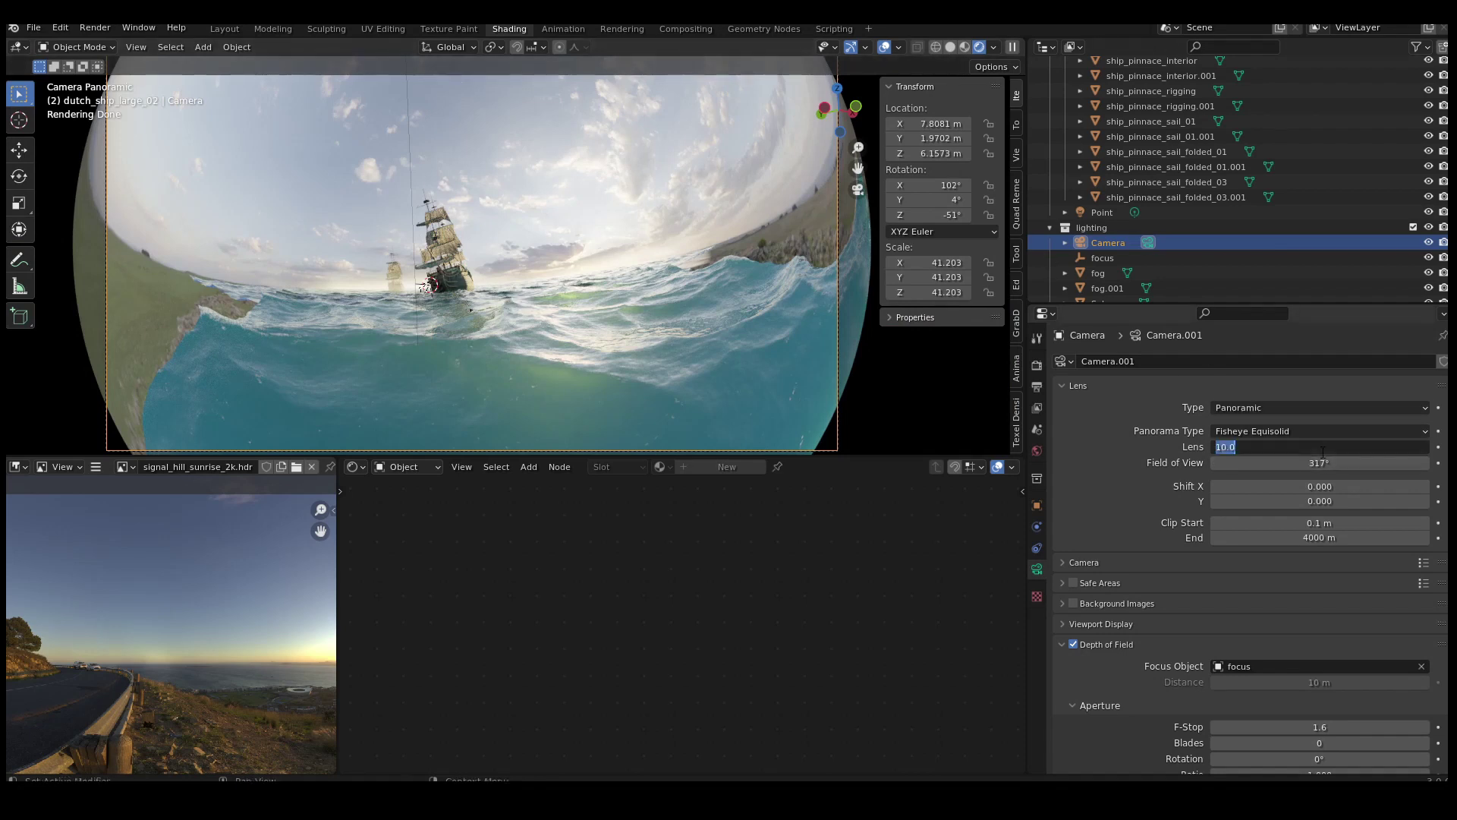
{"action": "type", "text": "20"}
{"action": "key", "text": "Return"}
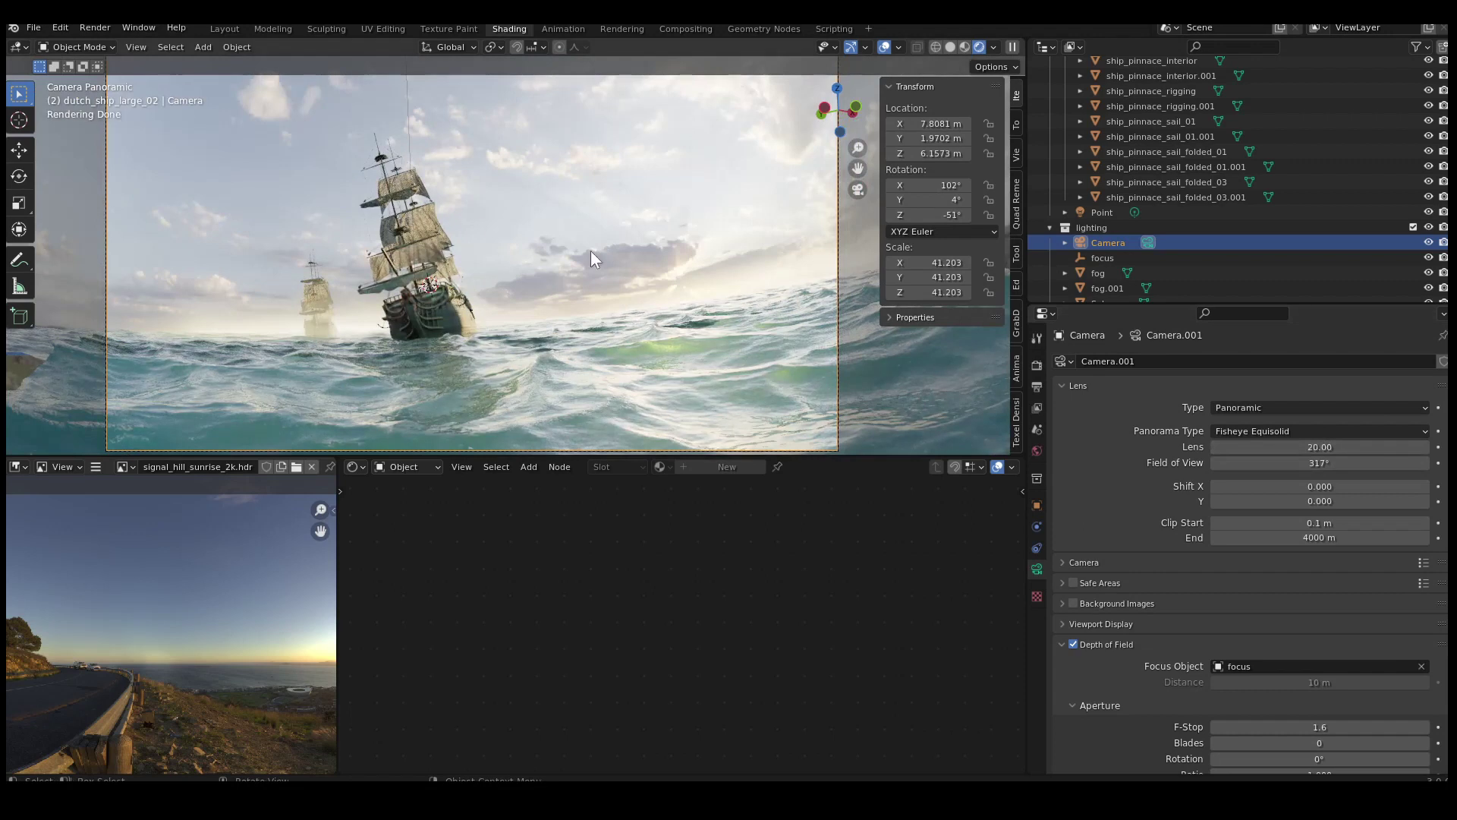
{"action": "scroll", "coordinate": [534, 263], "scroll_direction": "down", "scroll_amount": 2}
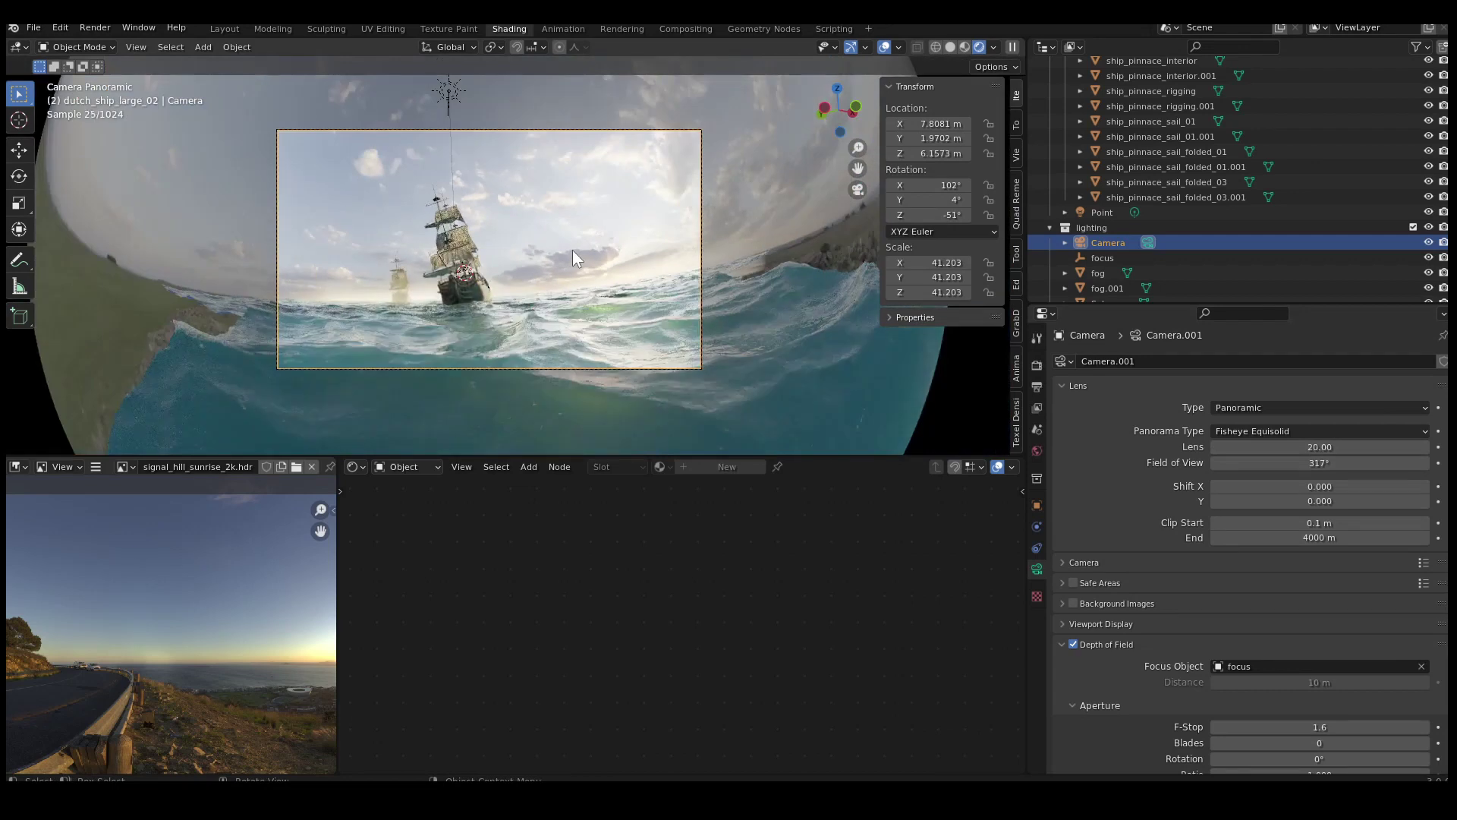
{"action": "key", "text": "KP_0"}
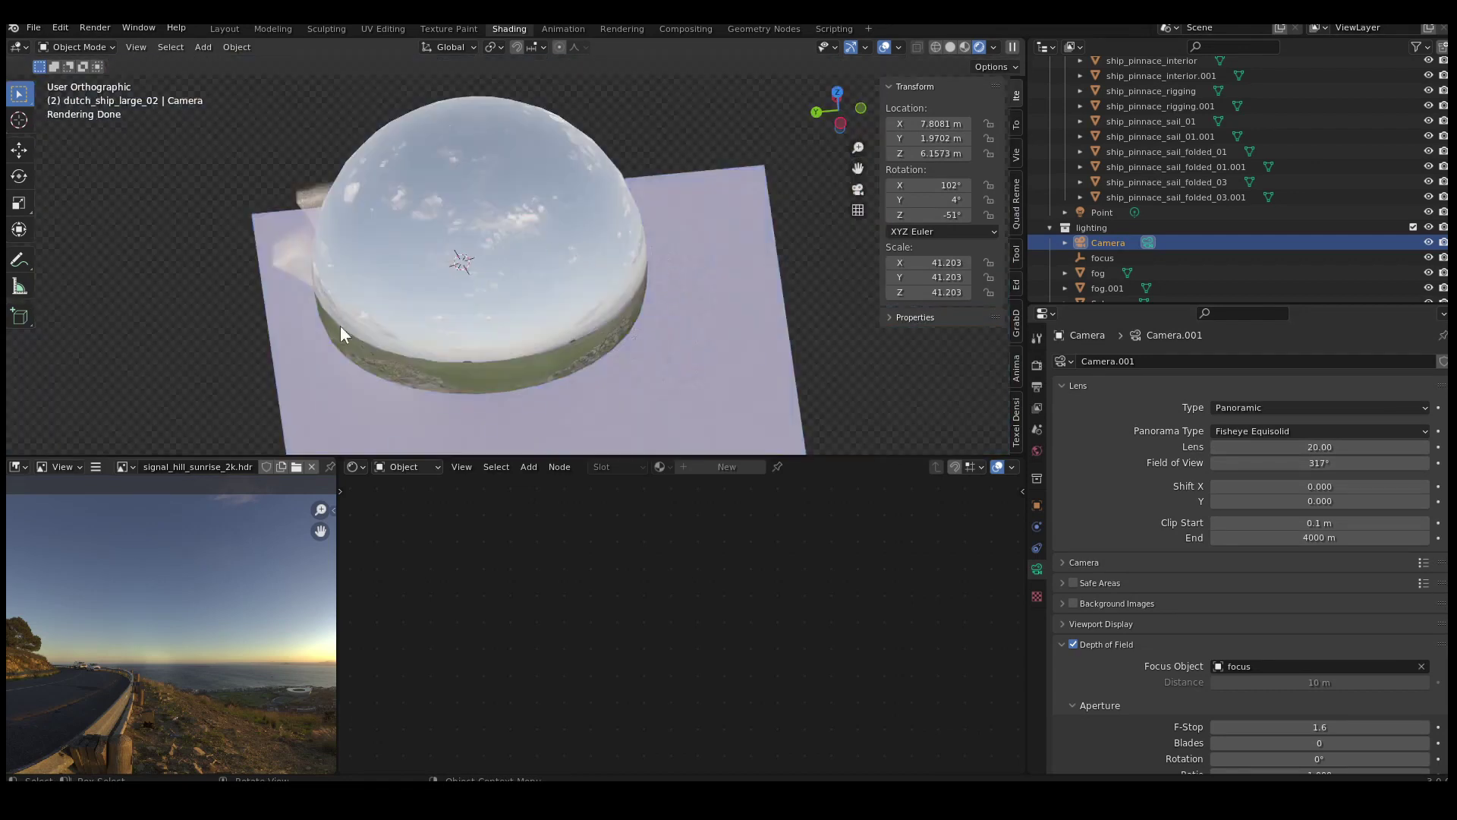
Orbit to the fake sky sphere and select it, cancelling a trial move
{"action": "middle_click_drag", "start_coordinate": [575, 241], "coordinate": [529, 276]}
{"action": "left_click", "coordinate": [528, 278]}
{"action": "key", "text": "g"}
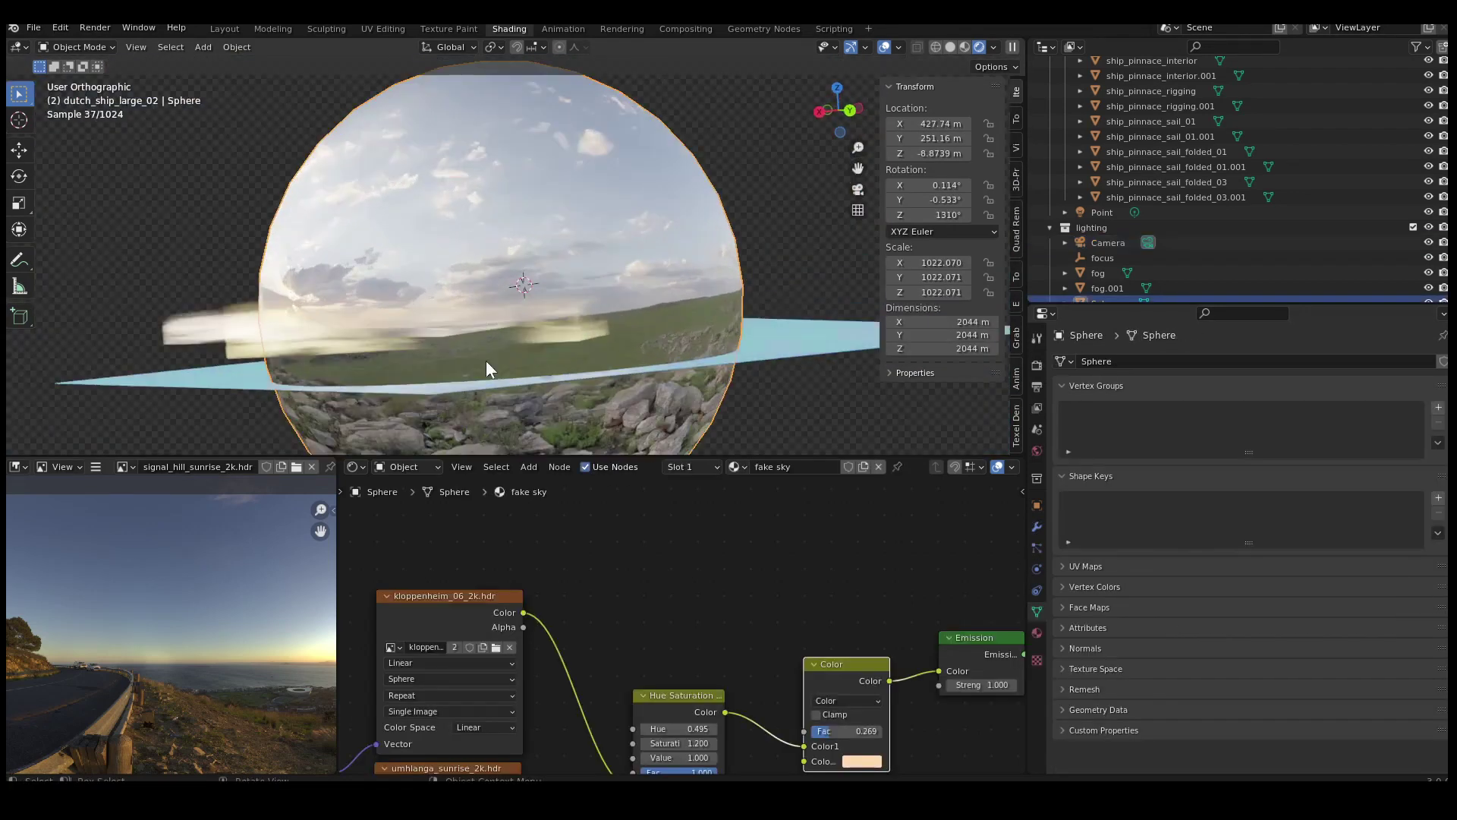
{"action": "key", "text": "Escape"}
{"action": "middle_click_drag", "start_coordinate": [507, 234], "coordinate": [558, 261]}
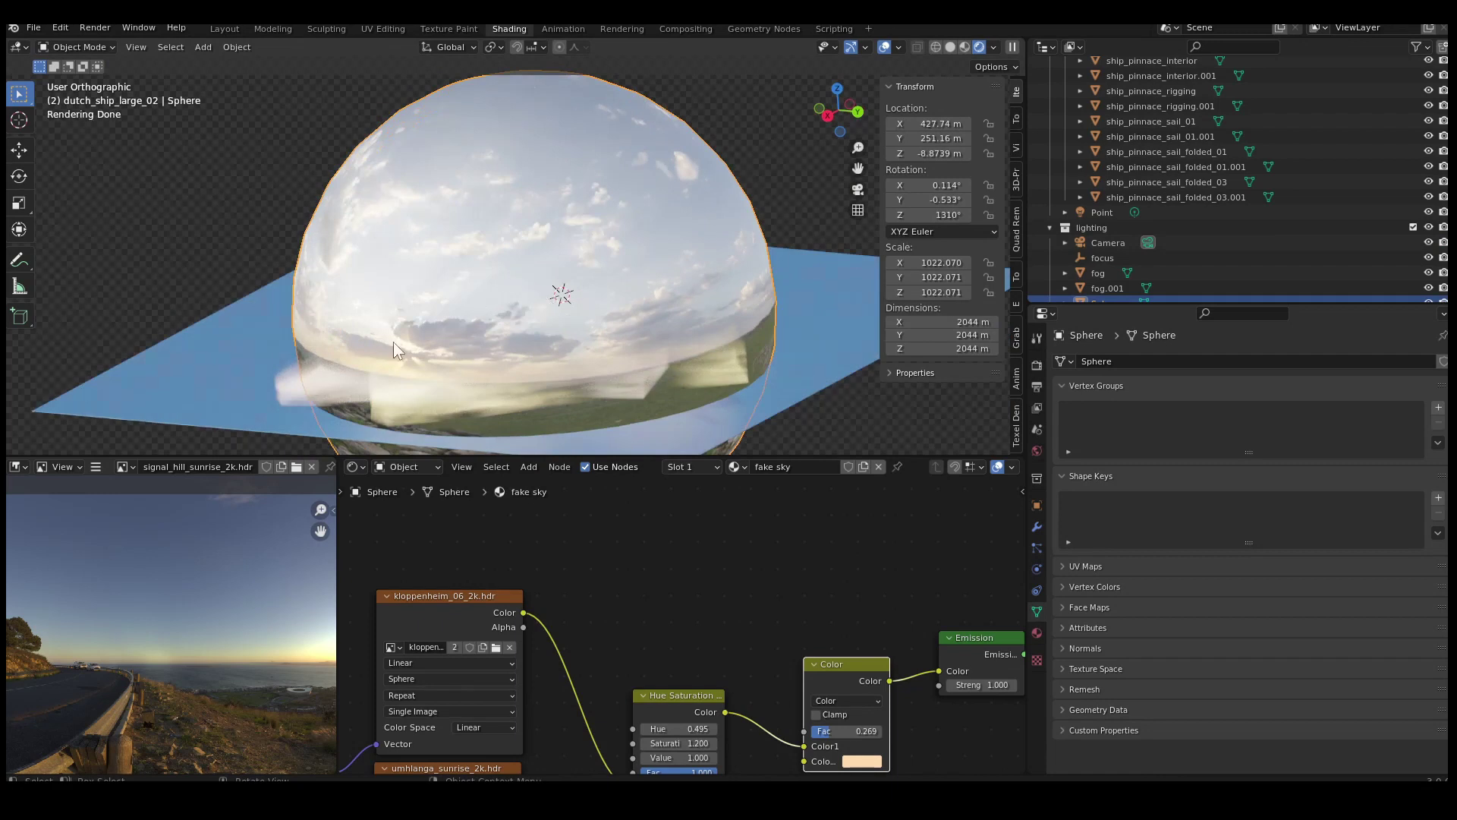
Inspect the sky texture nodes and panorama preview, then orbit around the sky sphere
{"action": "middle_click_drag", "start_coordinate": [490, 581], "coordinate": [539, 527]}
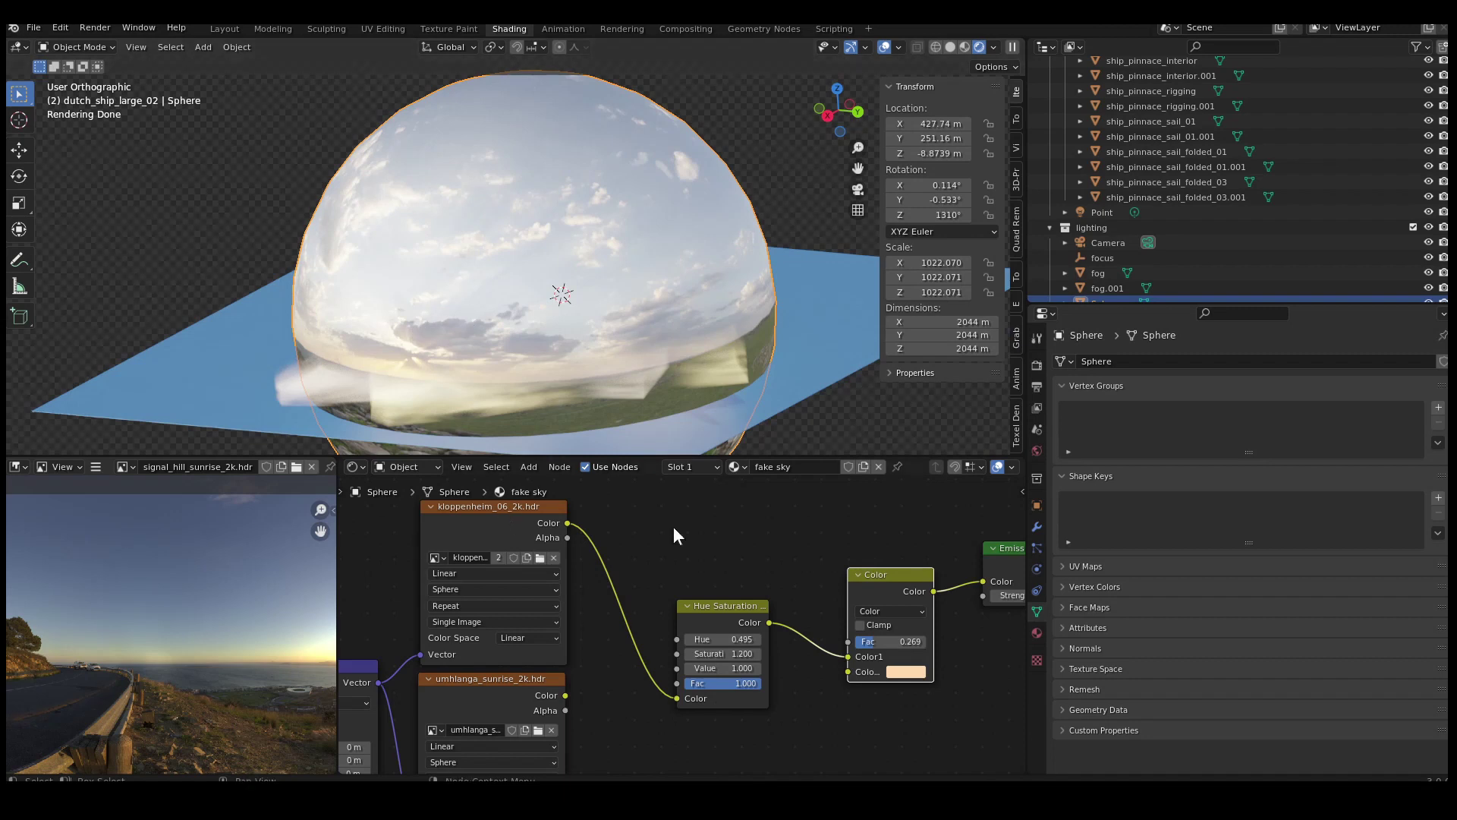
{"action": "middle_click_drag", "start_coordinate": [672, 526], "coordinate": [672, 577]}
{"action": "left_click", "coordinate": [392, 472]}
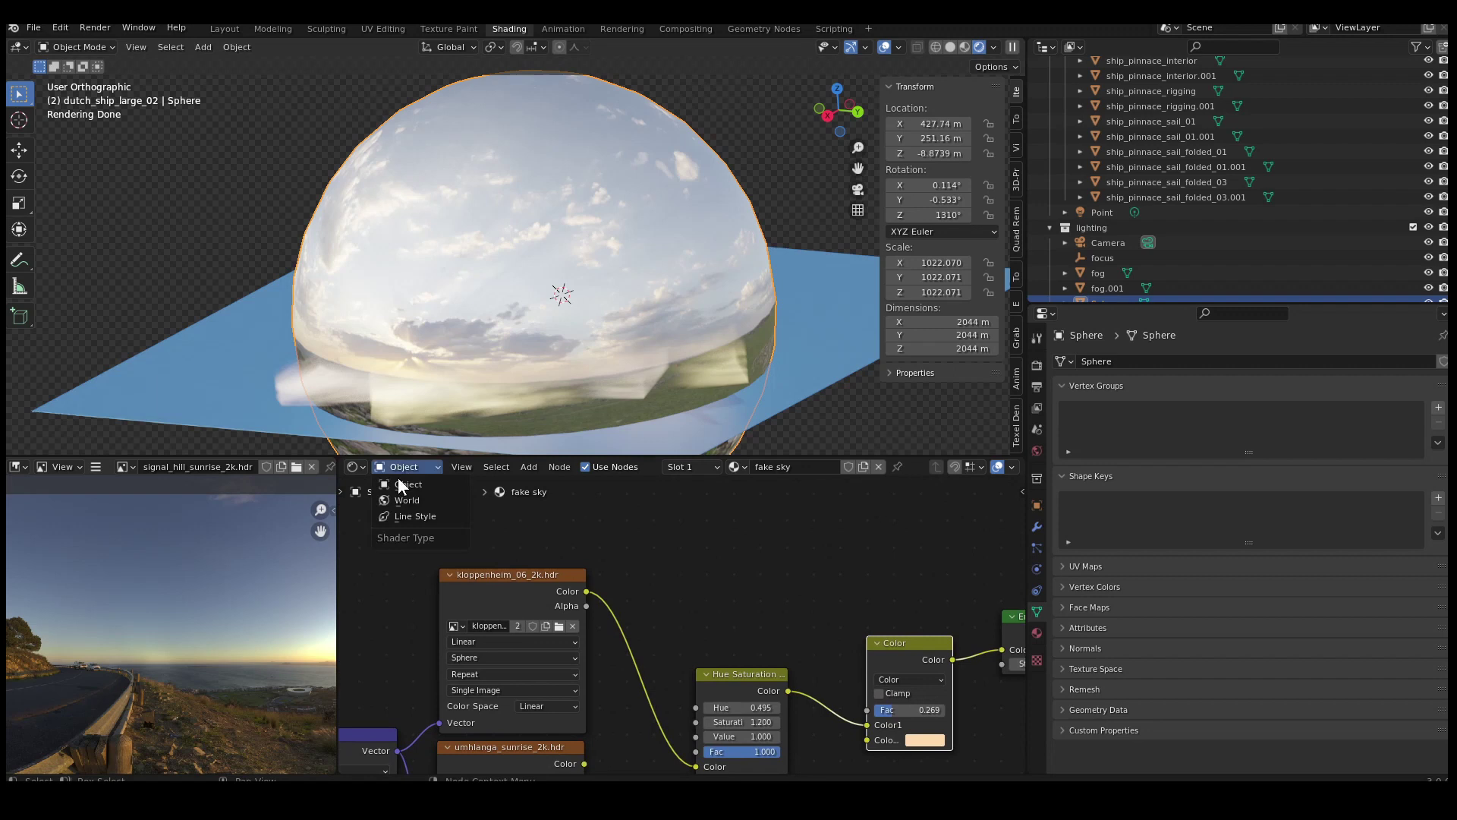
{"action": "middle_click_drag", "start_coordinate": [162, 608], "coordinate": [180, 639]}
{"action": "scroll", "coordinate": [145, 645], "scroll_direction": "down", "scroll_amount": 2}
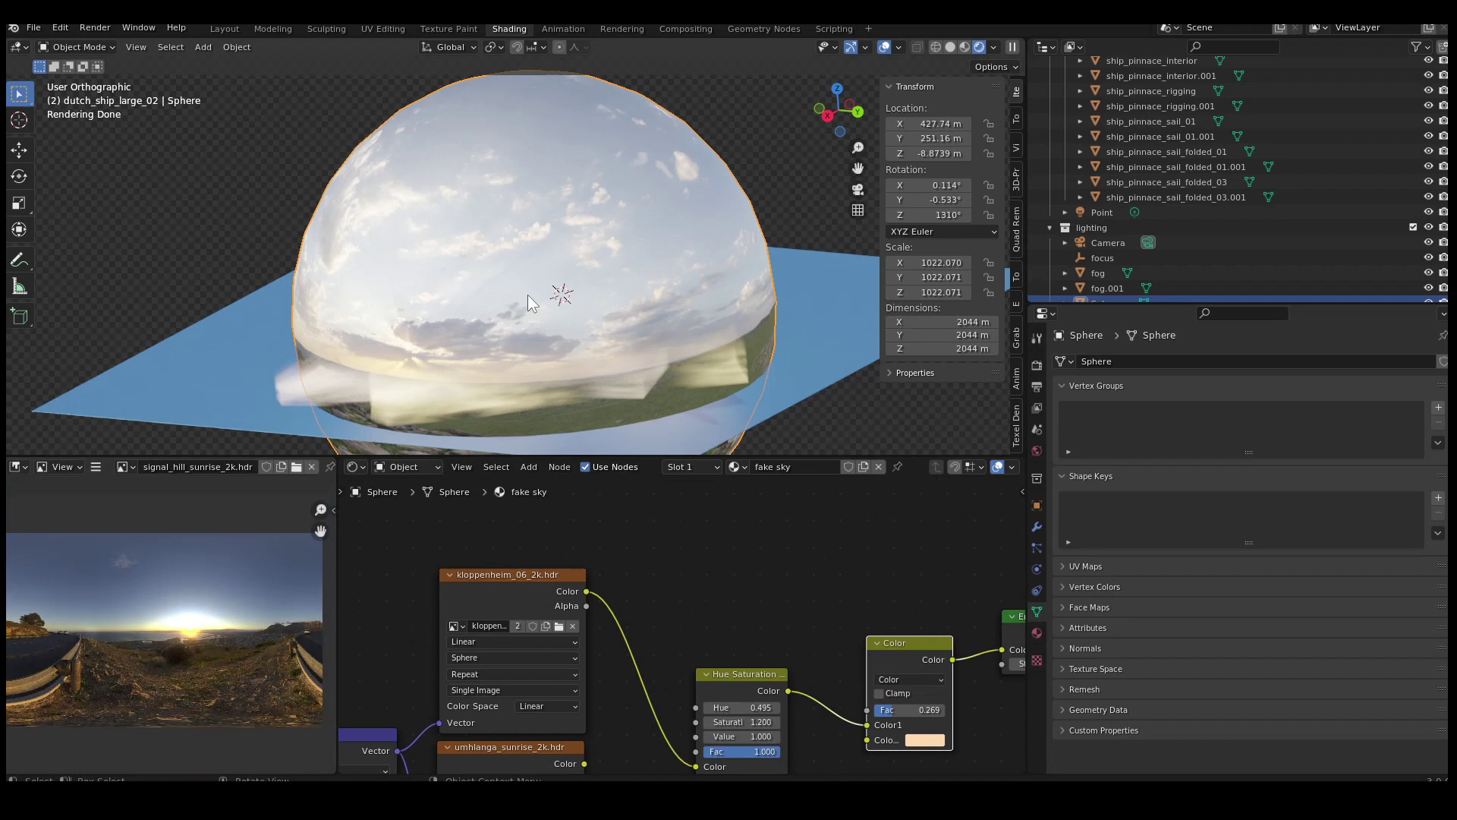
{"action": "scroll", "coordinate": [212, 634], "scroll_direction": "up", "scroll_amount": 3}
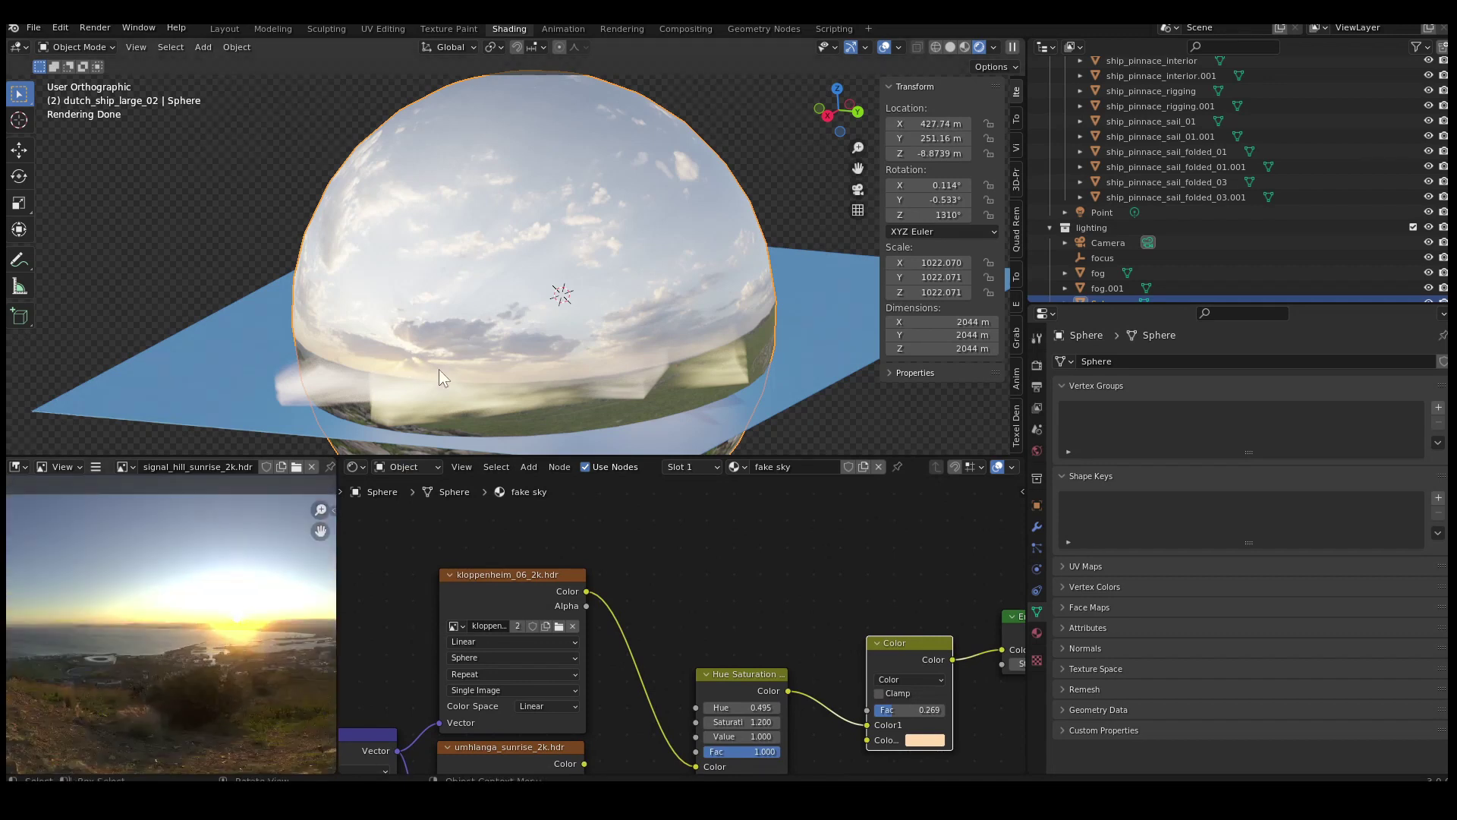
{"action": "middle_click_drag", "start_coordinate": [439, 371], "coordinate": [521, 307]}
{"action": "scroll", "coordinate": [521, 306], "scroll_direction": "up", "scroll_amount": 4}
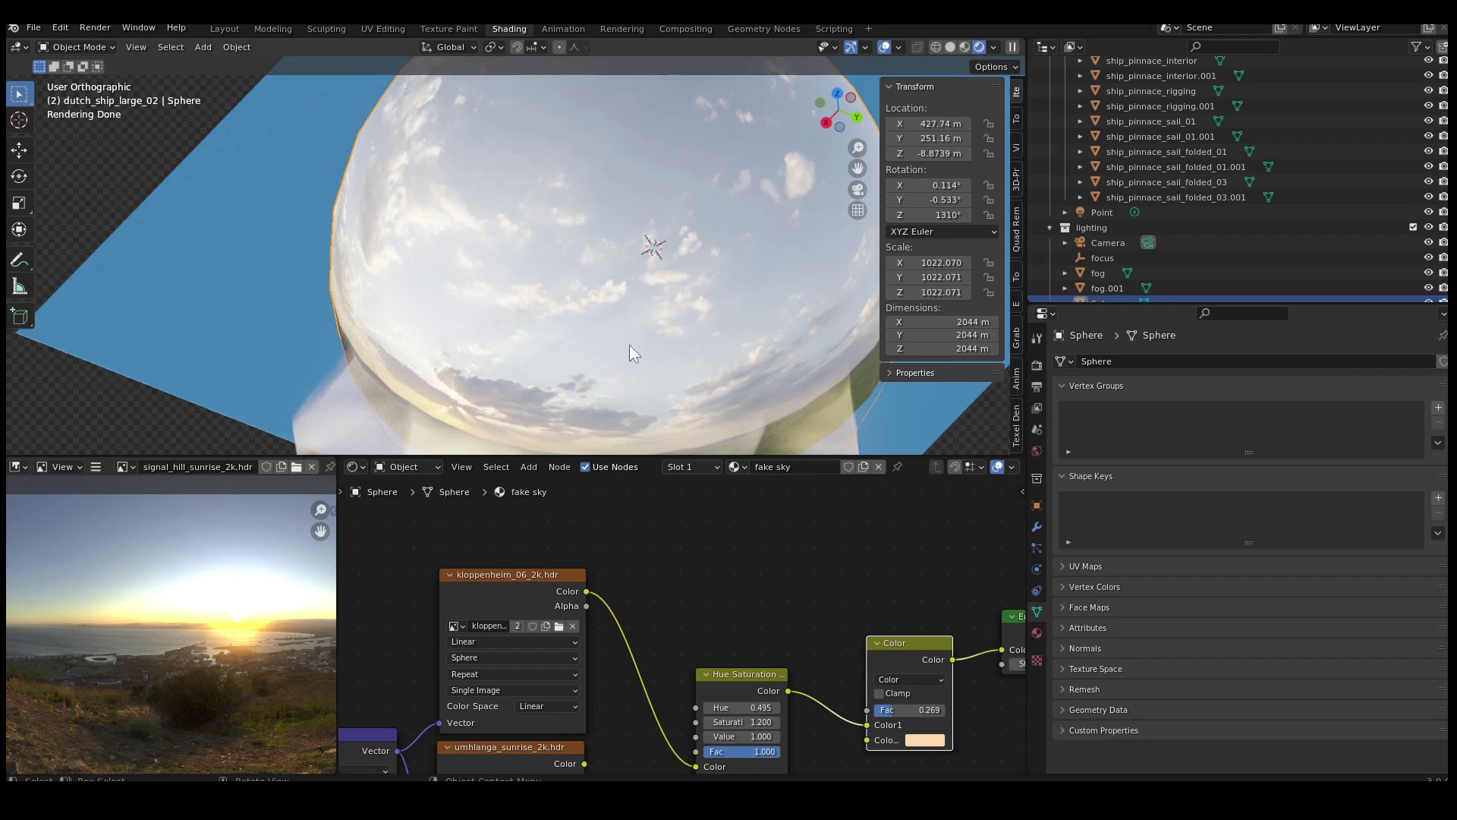
{"action": "scroll", "coordinate": [631, 352], "scroll_direction": "down", "scroll_amount": 1}
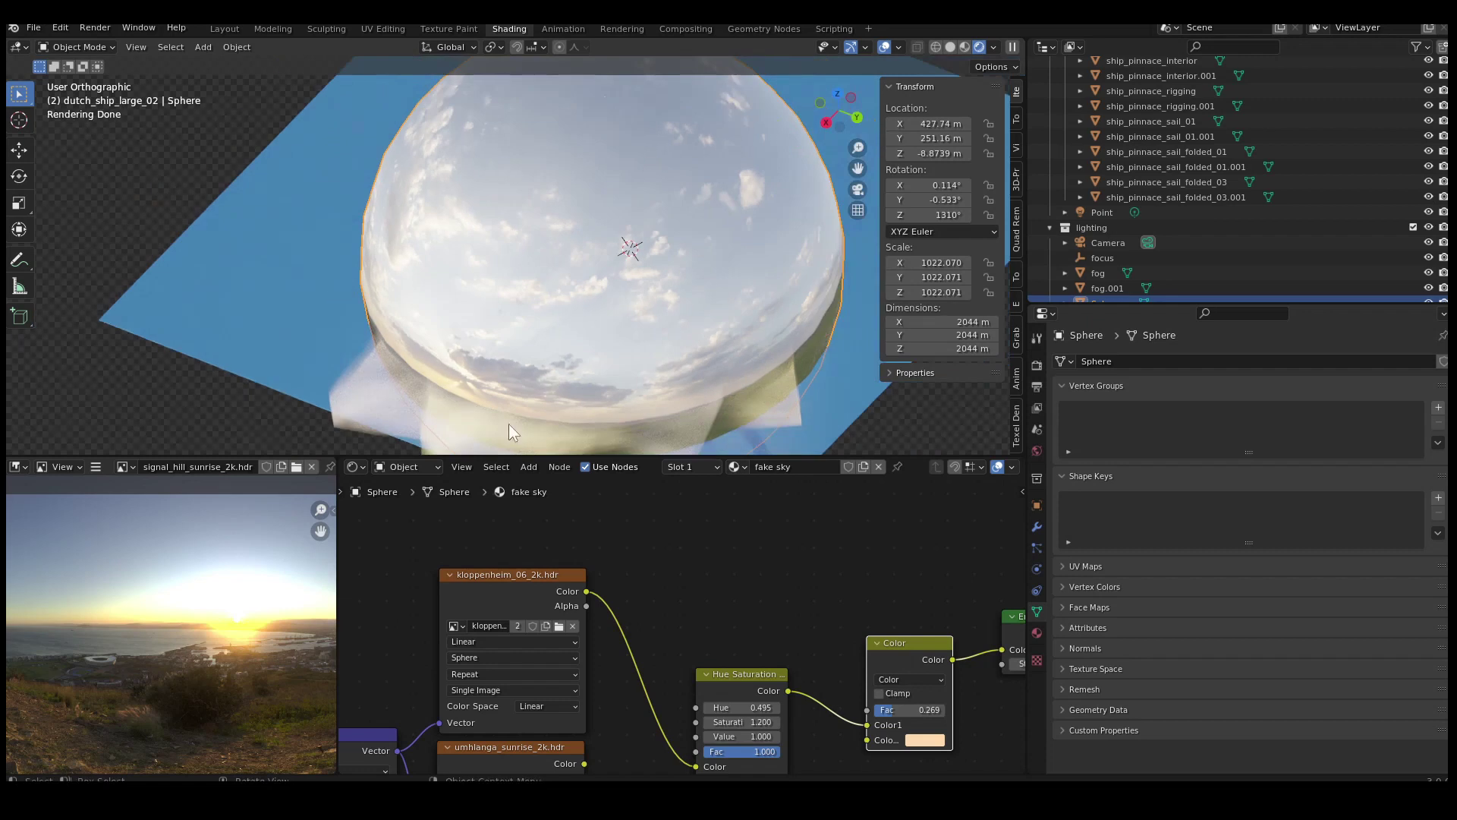
In camera view, scale the sky sphere down to about 0.57, roughly 1174 m across
{"action": "key", "text": "KP_0"}
{"action": "key", "text": "space"}
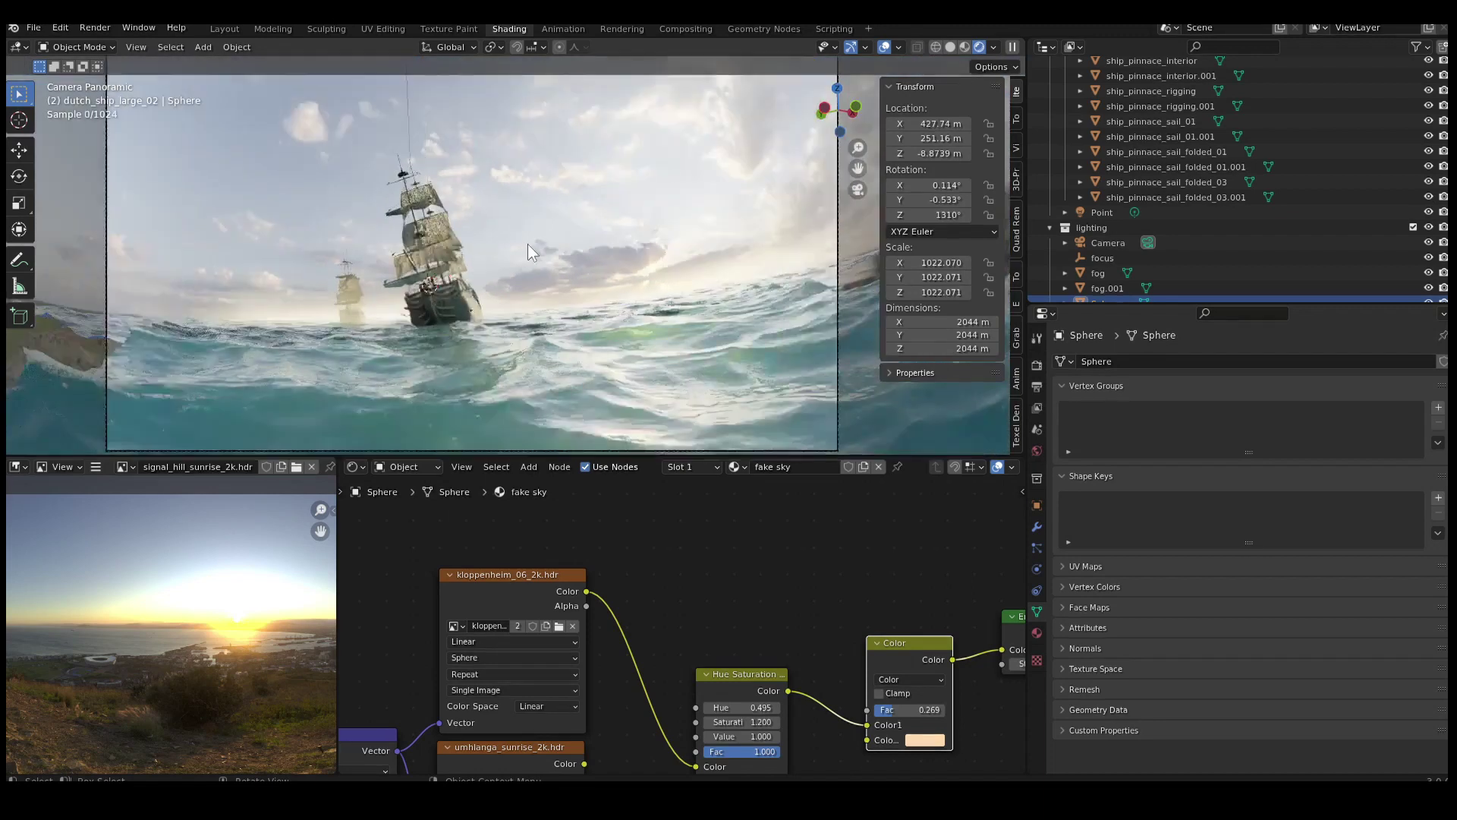
{"action": "scroll", "coordinate": [623, 212], "scroll_direction": "down", "scroll_amount": 2}
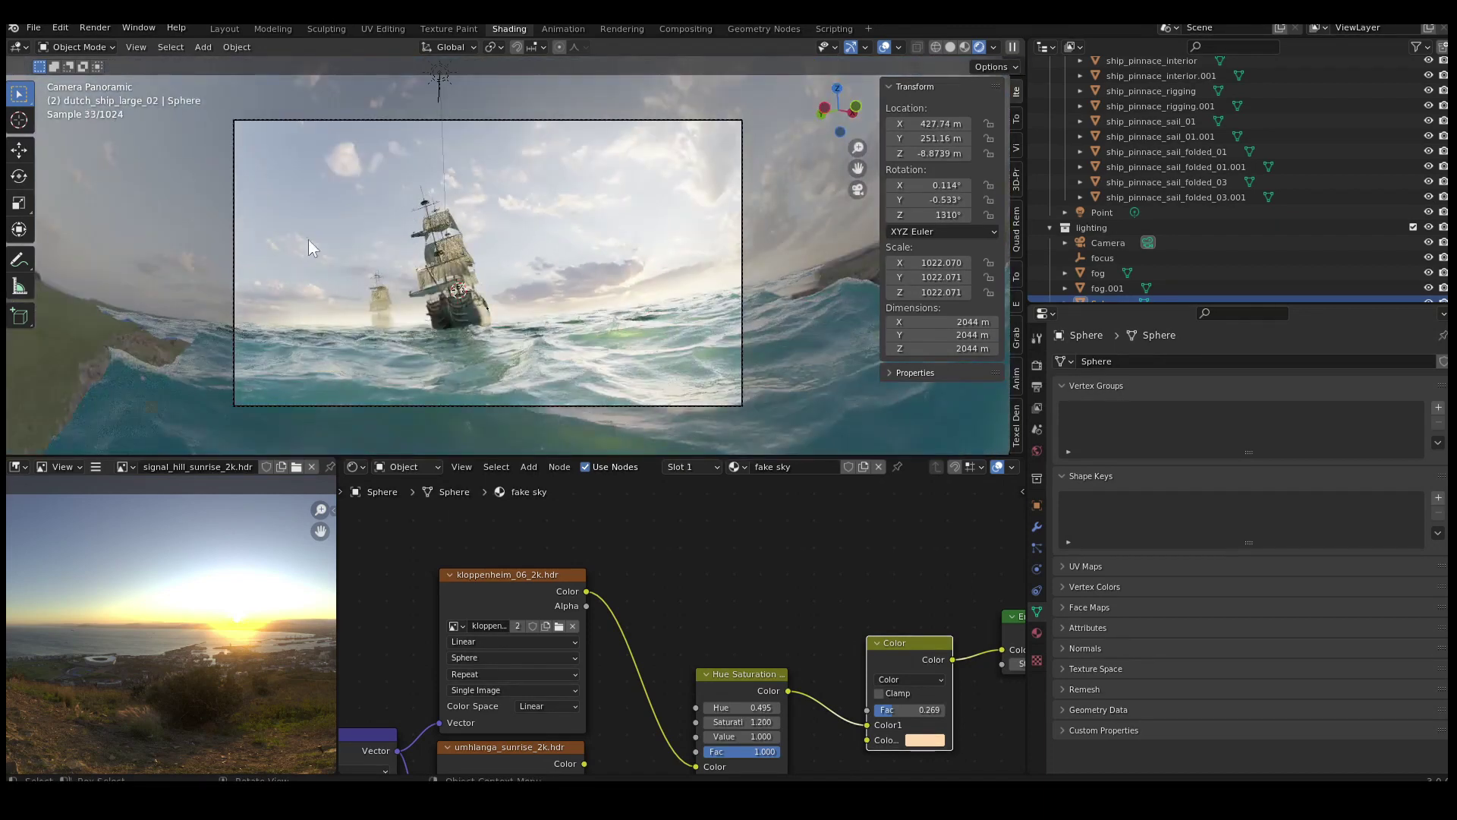
{"action": "scroll", "coordinate": [575, 213], "scroll_direction": "down", "scroll_amount": 4}
{"action": "scroll", "coordinate": [590, 225], "scroll_direction": "up", "scroll_amount": 2}
{"action": "key", "text": "g"}
{"action": "key", "text": "s"}
{"action": "key", "text": "r"}
{"action": "key", "text": "r"}
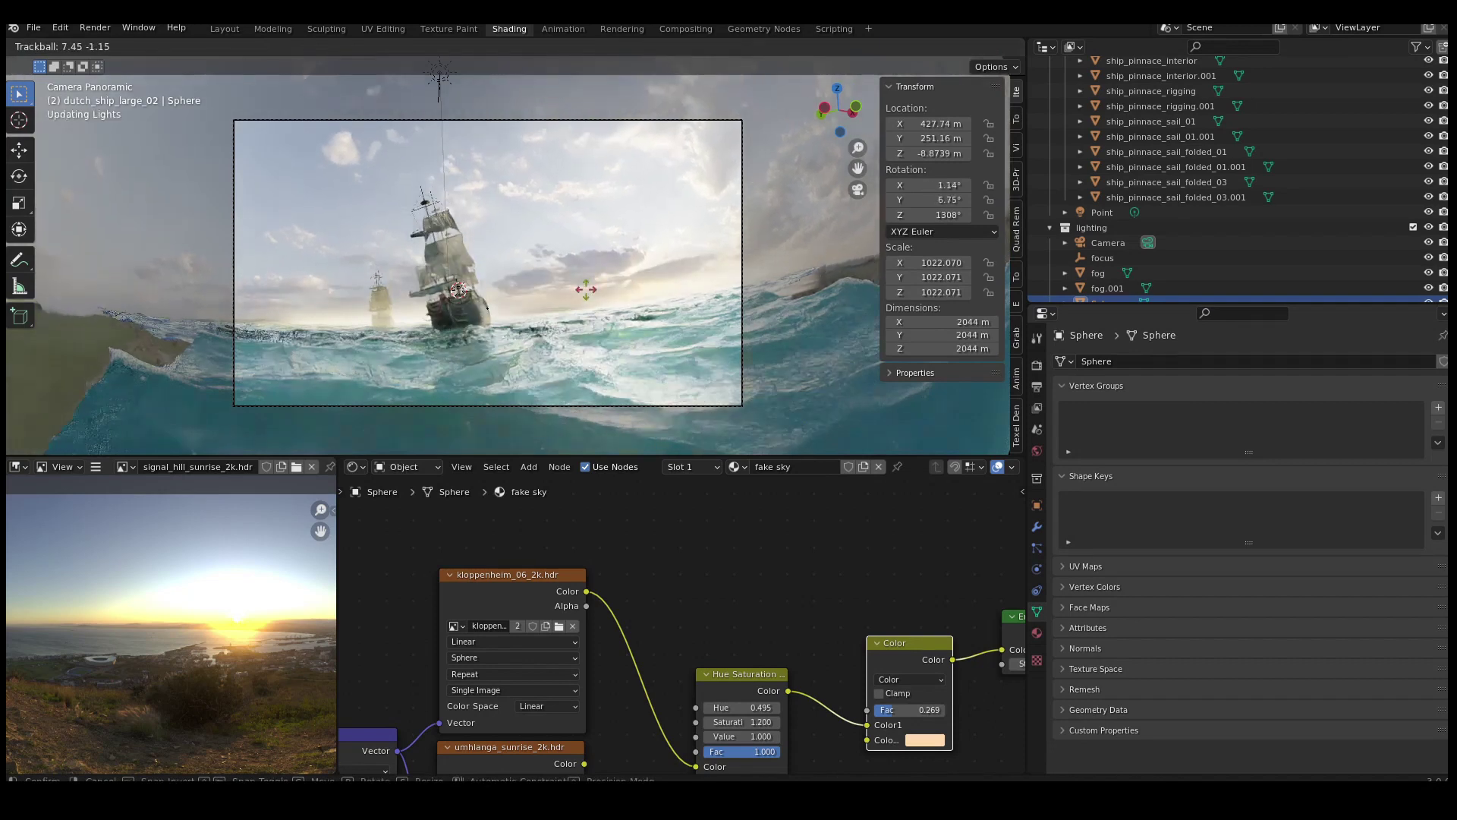
{"action": "key", "text": "s"}
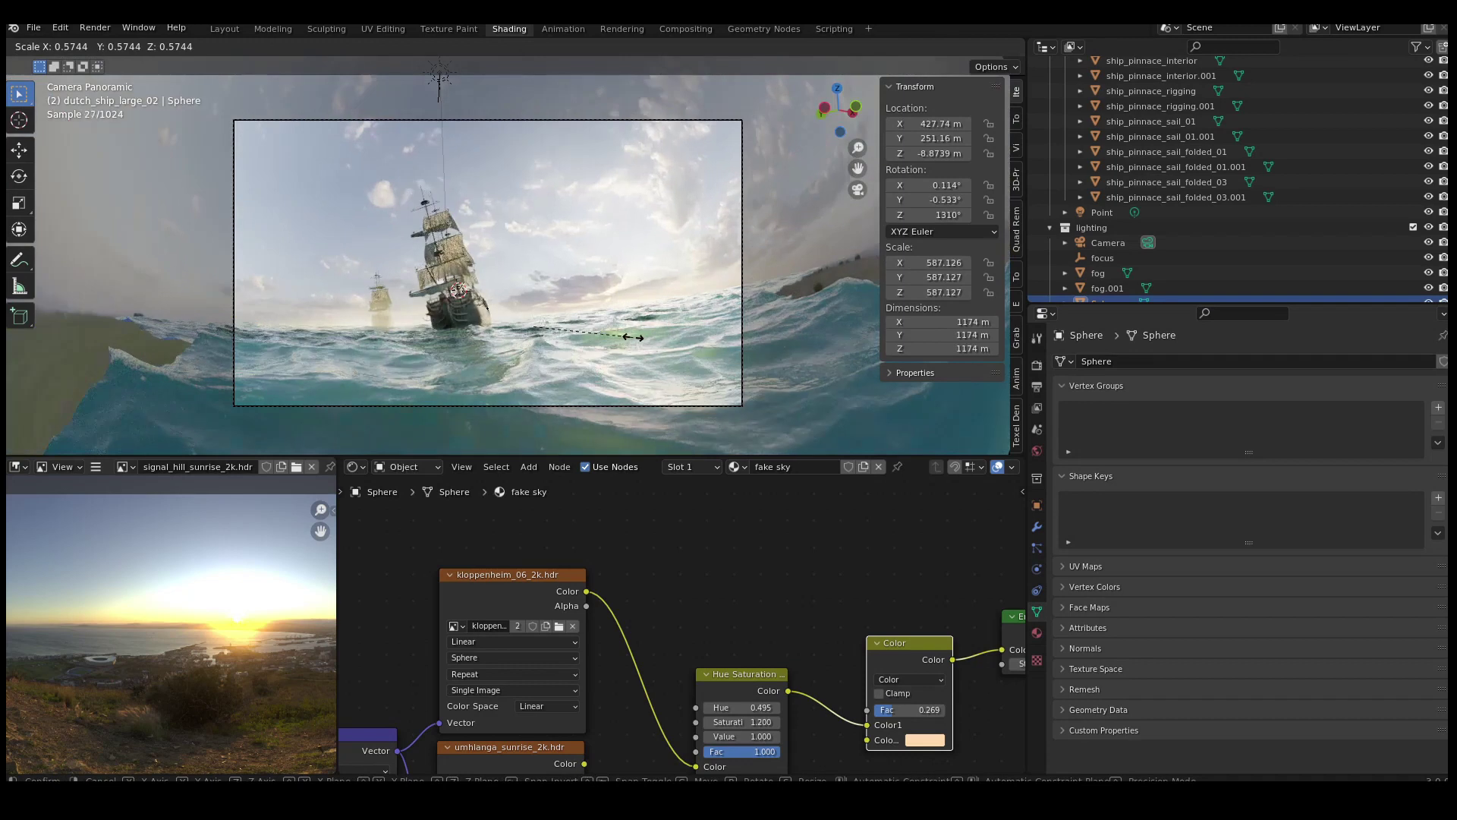
{"action": "left_click", "coordinate": [633, 337]}
{"action": "scroll", "coordinate": [632, 313], "scroll_direction": "up", "scroll_amount": 3}
{"action": "scroll", "coordinate": [644, 299], "scroll_direction": "down", "scroll_amount": 2}
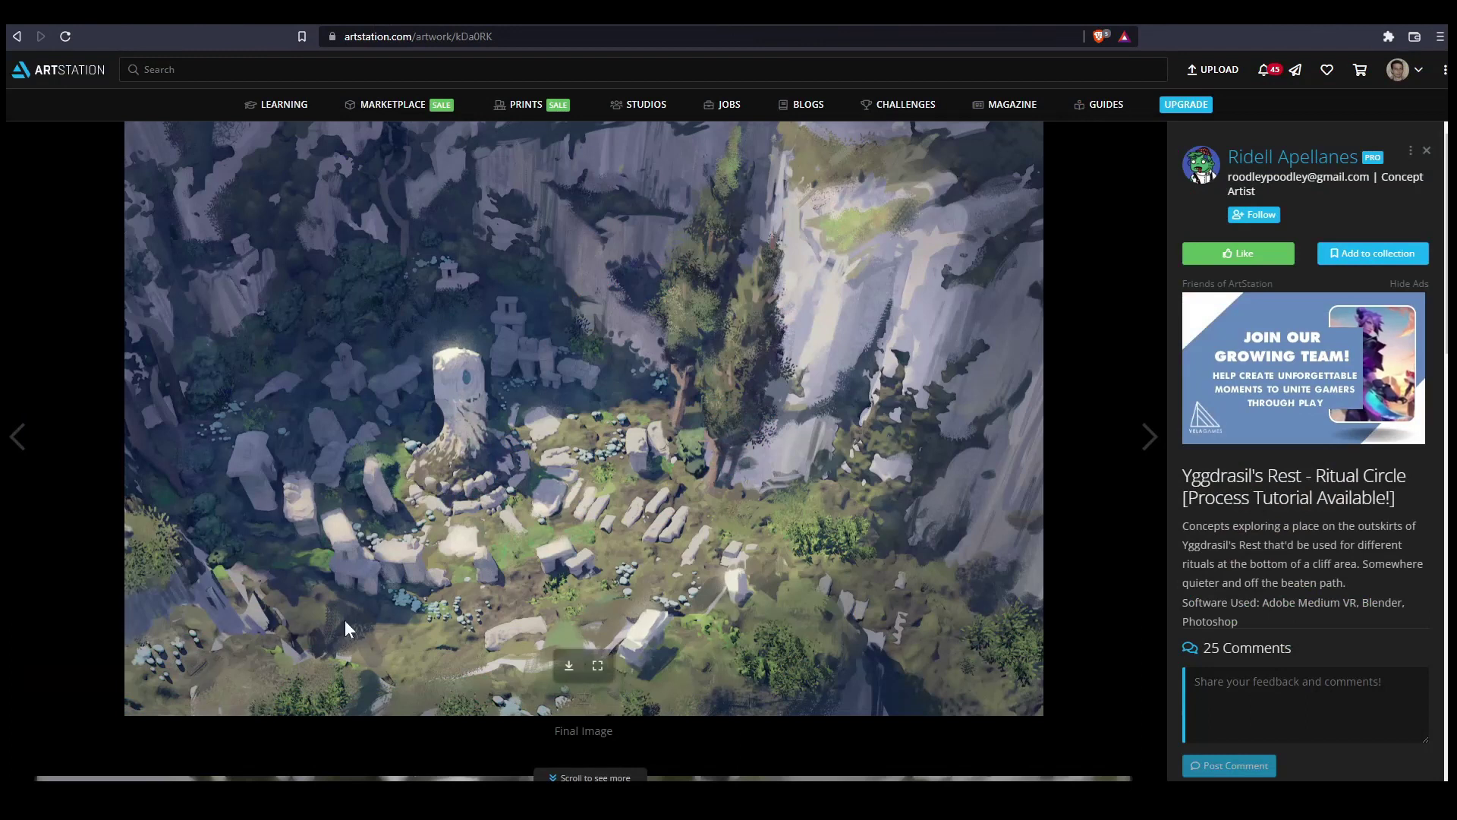
{"action": "key", "text": "Print"}
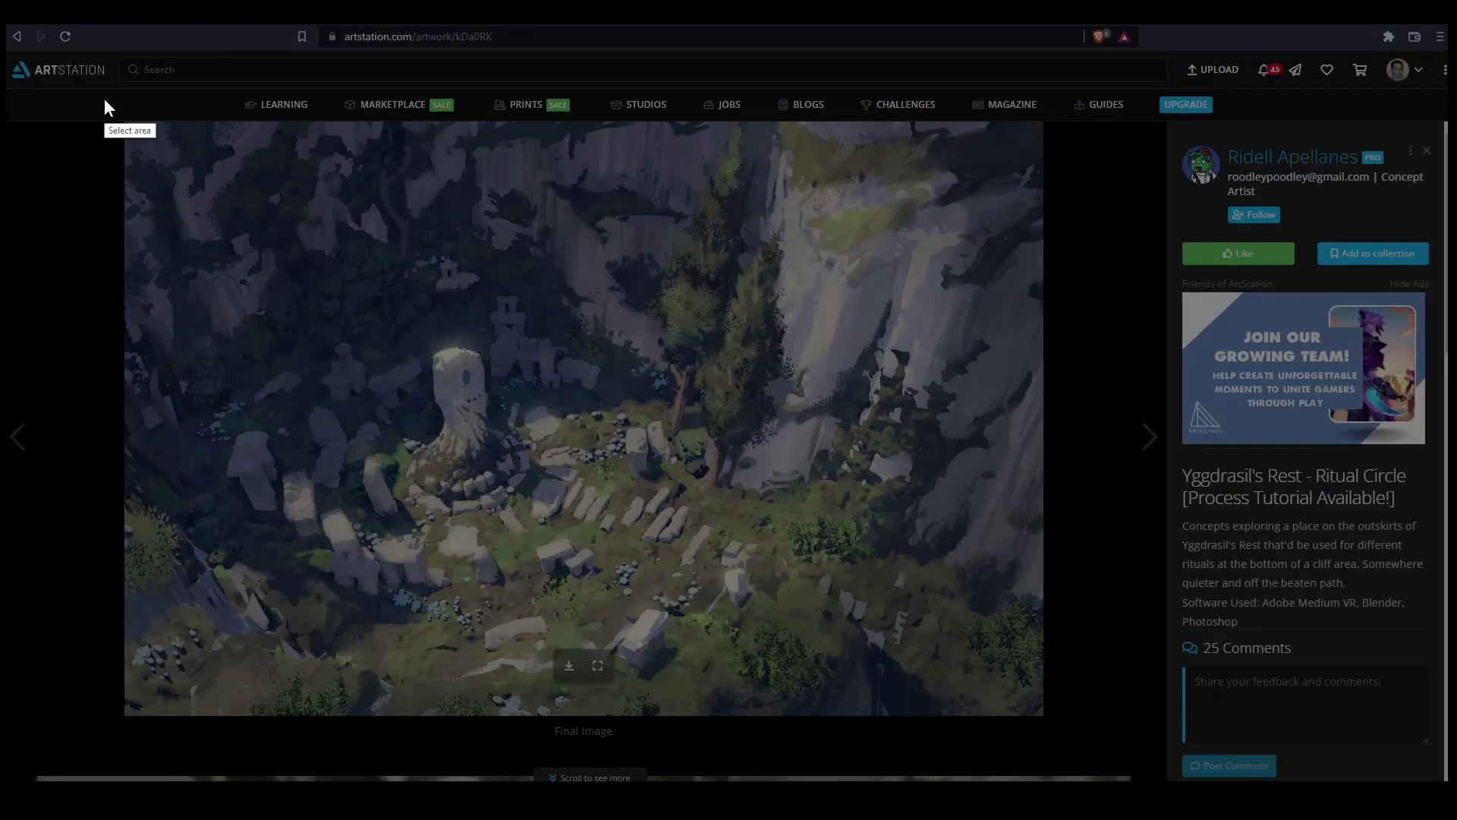
{"action": "left_click_drag", "start_coordinate": [102, 105], "coordinate": [1056, 744]}
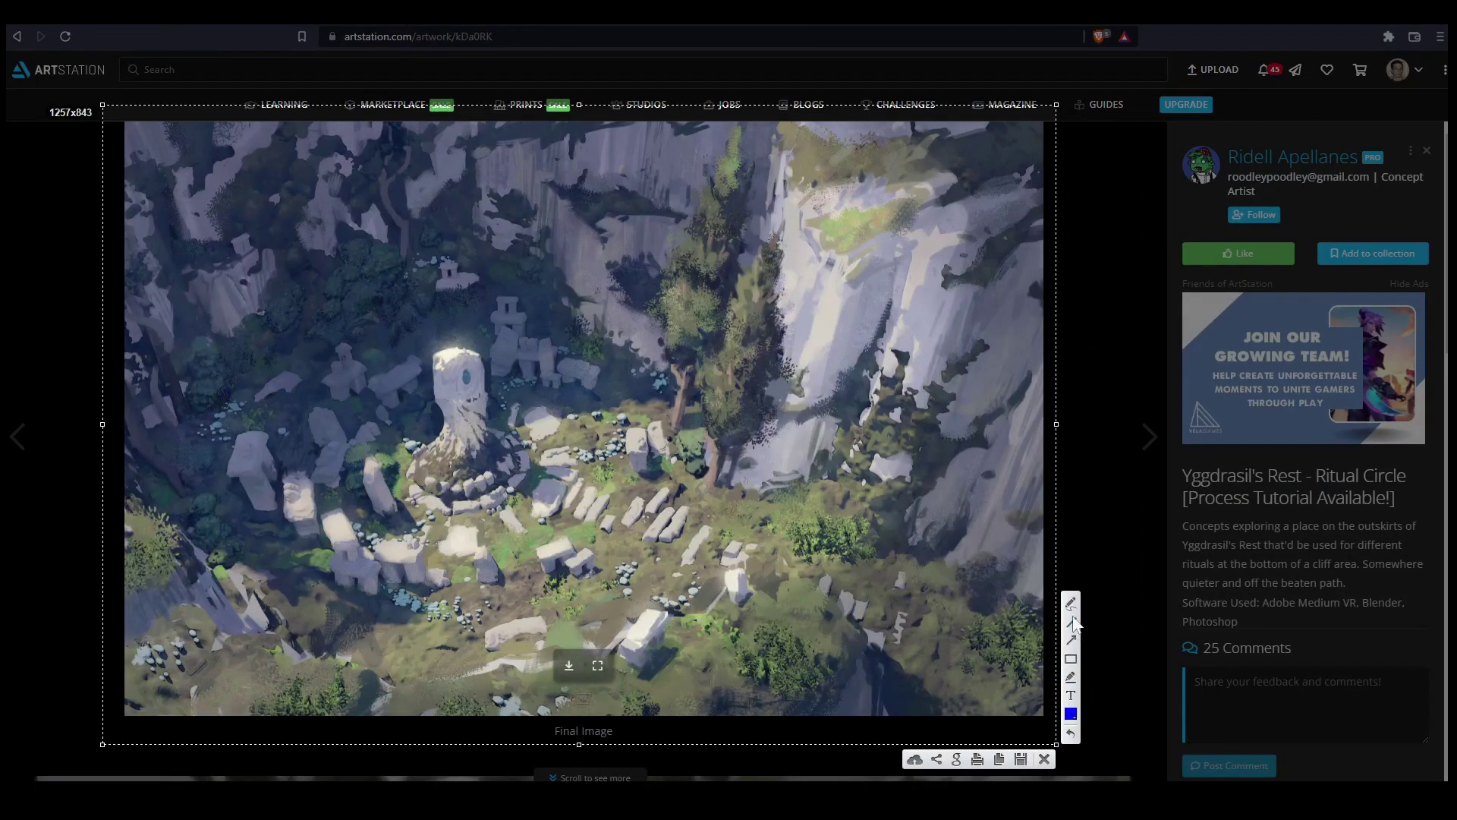
{"action": "left_click_drag", "start_coordinate": [915, 704], "coordinate": [948, 627]}
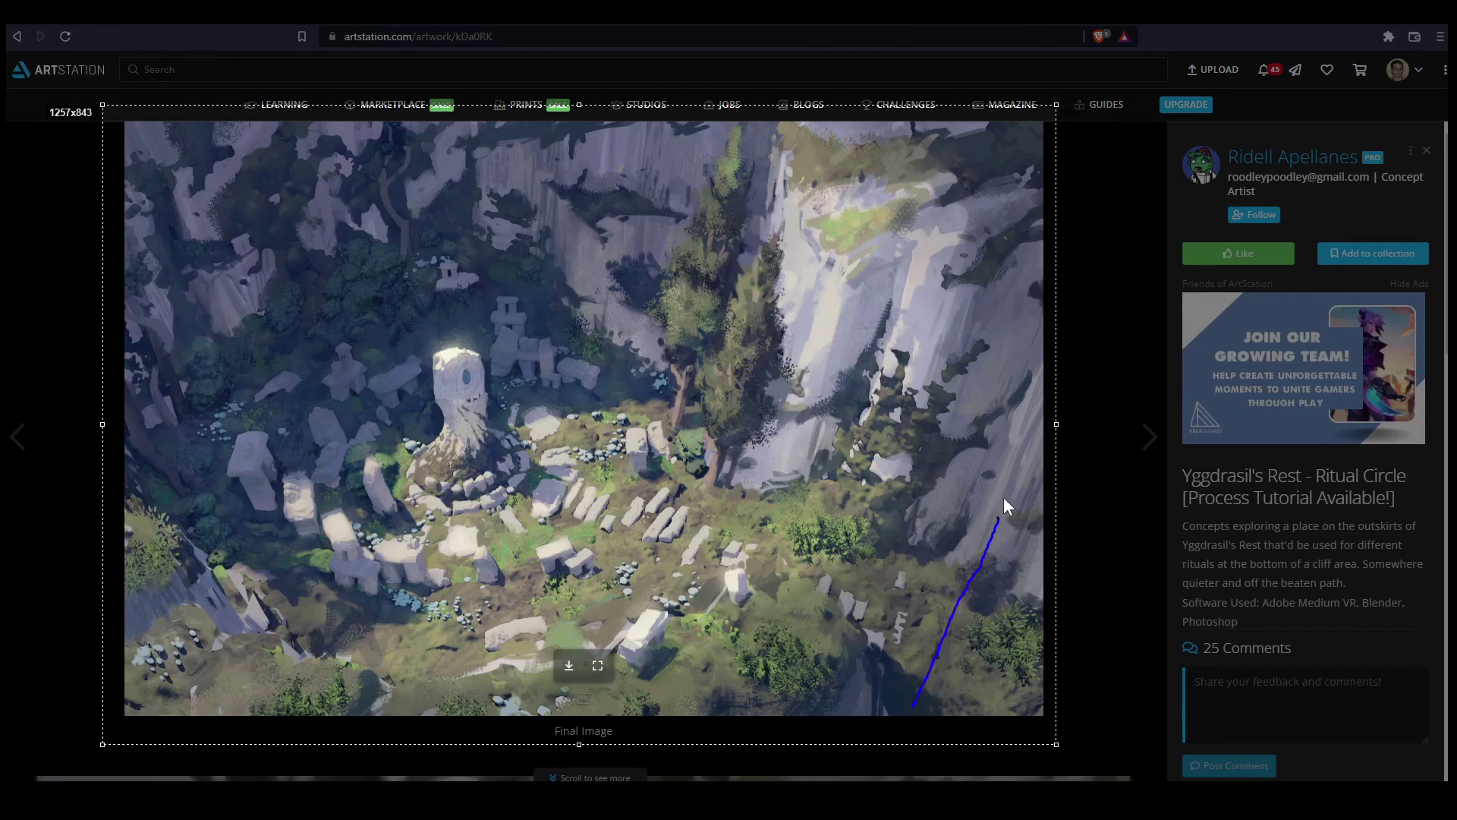
{"action": "left_click_drag", "start_coordinate": [1004, 497], "coordinate": [1007, 483]}
{"action": "mouse_move", "coordinate": [229, 454]}
{"action": "left_mouse_down"}
{"action": "mouse_move", "coordinate": [124, 190]}
{"action": "mouse_move", "coordinate": [164, 345]}
{"action": "mouse_move", "coordinate": [226, 449]}
{"action": "left_mouse_up"}
{"action": "left_click", "coordinate": [1073, 718]}
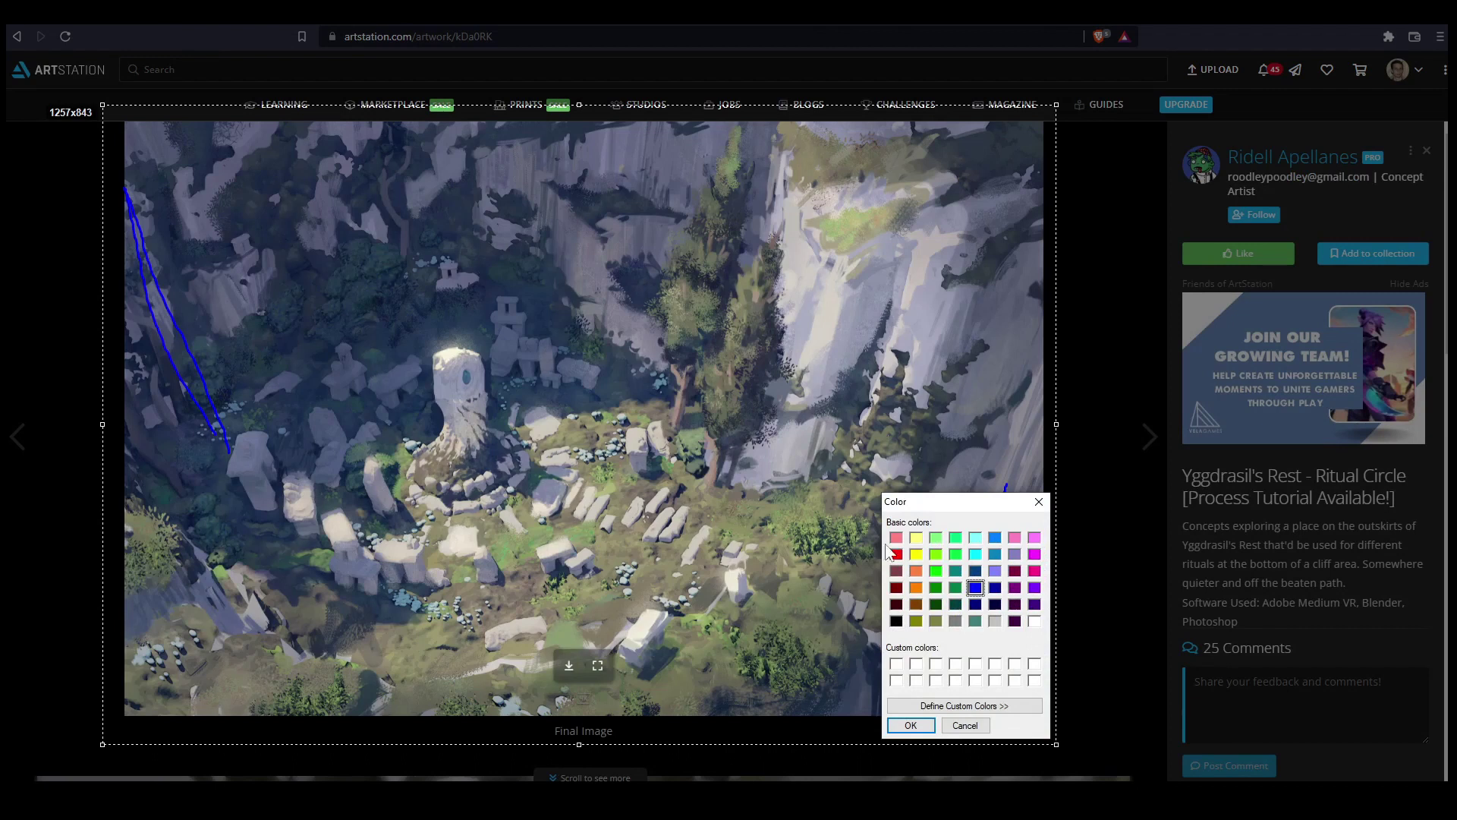
{"action": "left_click", "coordinate": [897, 554]}
{"action": "left_click", "coordinate": [911, 725]}
{"action": "left_click_drag", "start_coordinate": [311, 654], "coordinate": [180, 565]}
{"action": "left_click_drag", "start_coordinate": [831, 248], "coordinate": [774, 486]}
{"action": "left_click_drag", "start_coordinate": [804, 317], "coordinate": [759, 459]}
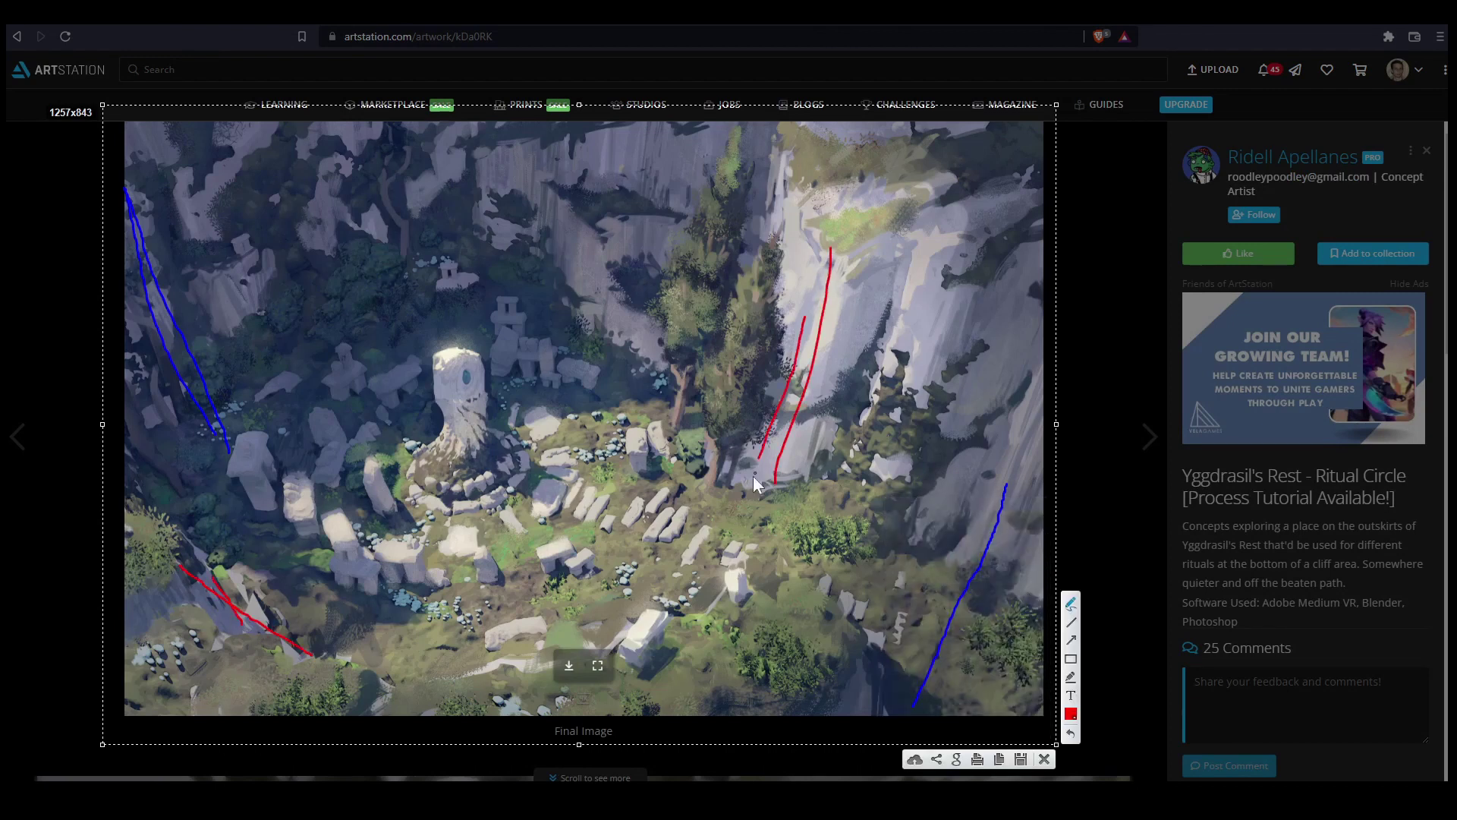
{"action": "mouse_move", "coordinate": [505, 382]}
{"action": "left_mouse_down"}
{"action": "mouse_move", "coordinate": [414, 418]}
{"action": "mouse_move", "coordinate": [431, 429]}
{"action": "left_mouse_up"}
{"action": "key", "text": "ctrl+z"}
{"action": "mouse_move", "coordinate": [355, 643]}
{"action": "left_mouse_down"}
{"action": "mouse_move", "coordinate": [216, 592]}
{"action": "mouse_move", "coordinate": [141, 489]}
{"action": "left_mouse_up"}
{"action": "left_click_drag", "start_coordinate": [141, 448], "coordinate": [213, 577]}
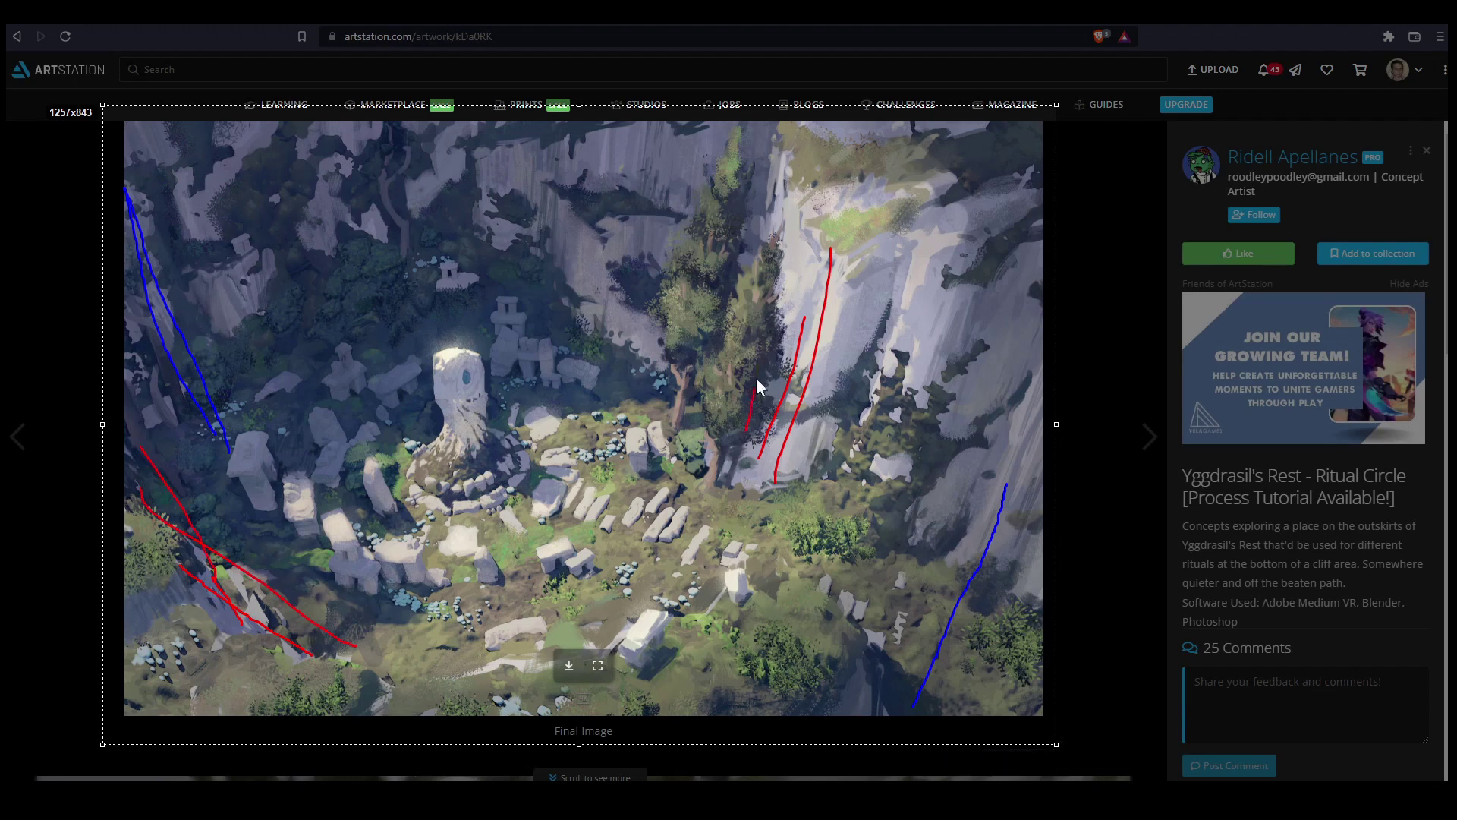
{"action": "left_click_drag", "start_coordinate": [747, 429], "coordinate": [769, 232]}
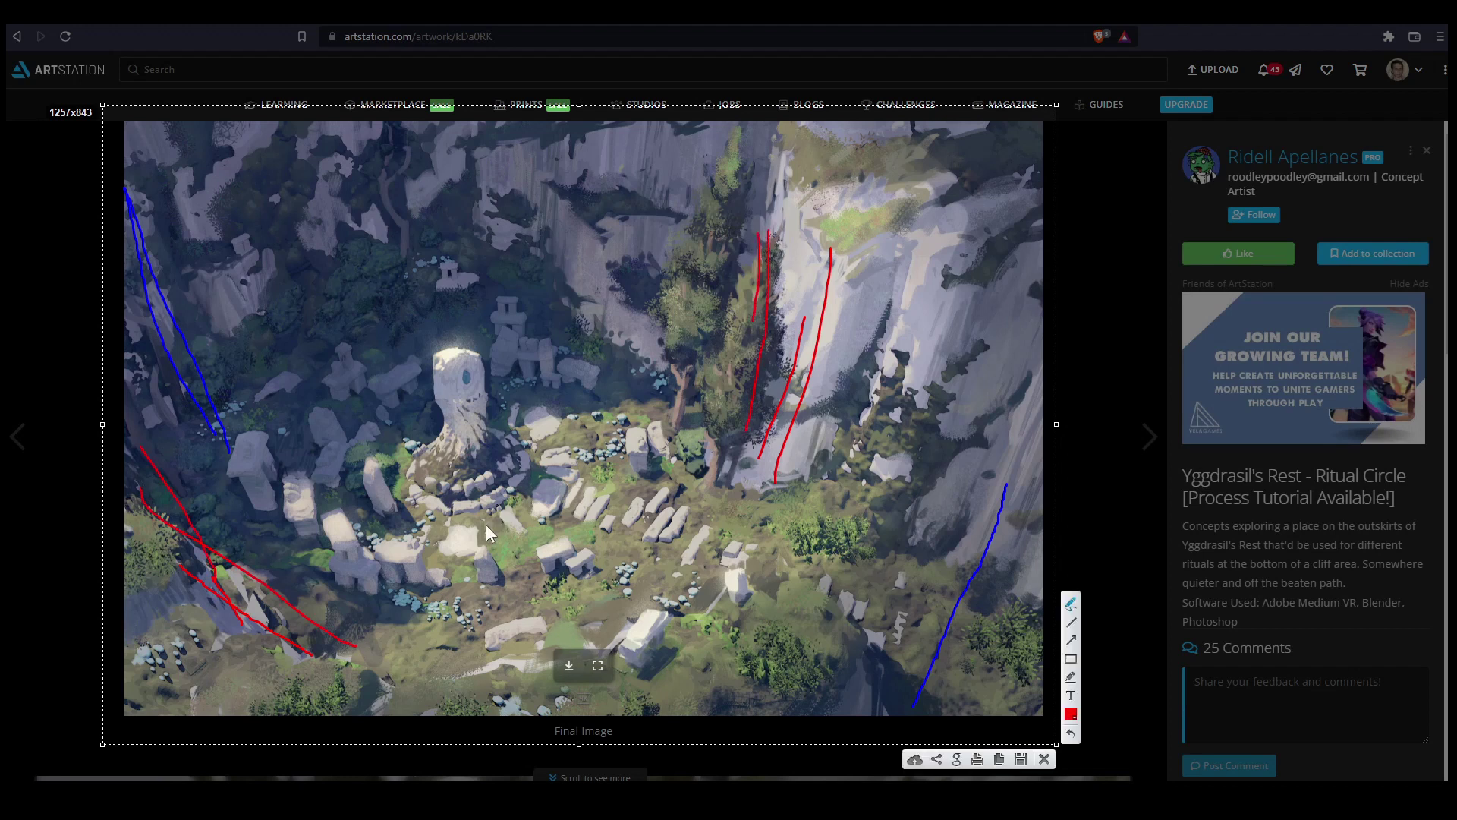
{"action": "mouse_move", "coordinate": [485, 317]}
{"action": "left_mouse_down"}
{"action": "mouse_move", "coordinate": [472, 486]}
{"action": "mouse_move", "coordinate": [529, 387]}
{"action": "left_mouse_up"}
{"action": "right_click", "coordinate": [559, 476]}
{"action": "left_click", "coordinate": [783, 499]}
{"action": "key", "text": "Escape"}
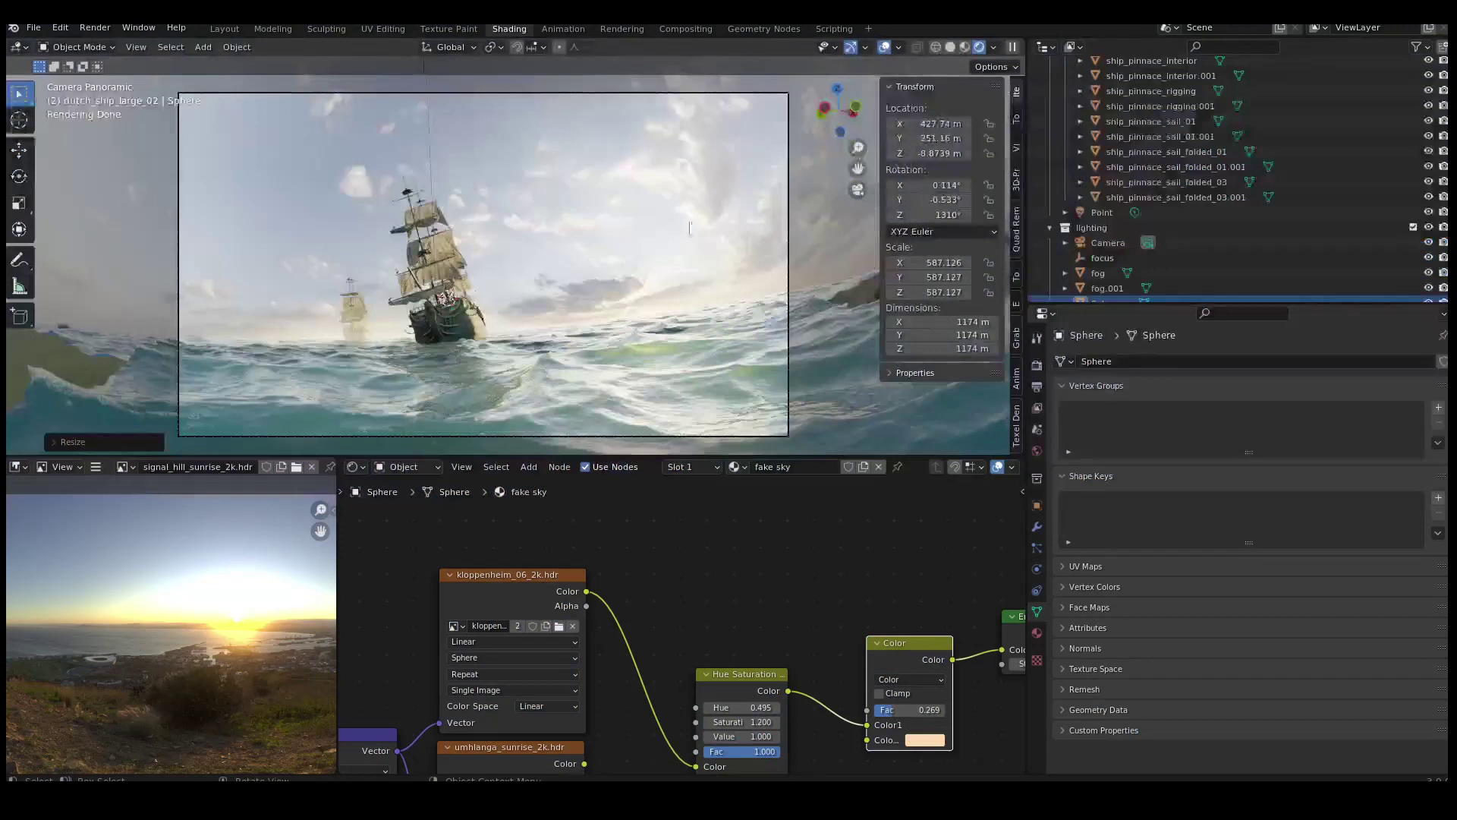
Move the sky sphere to a new position, cancelling a trial rotation
{"action": "key", "text": "g"}
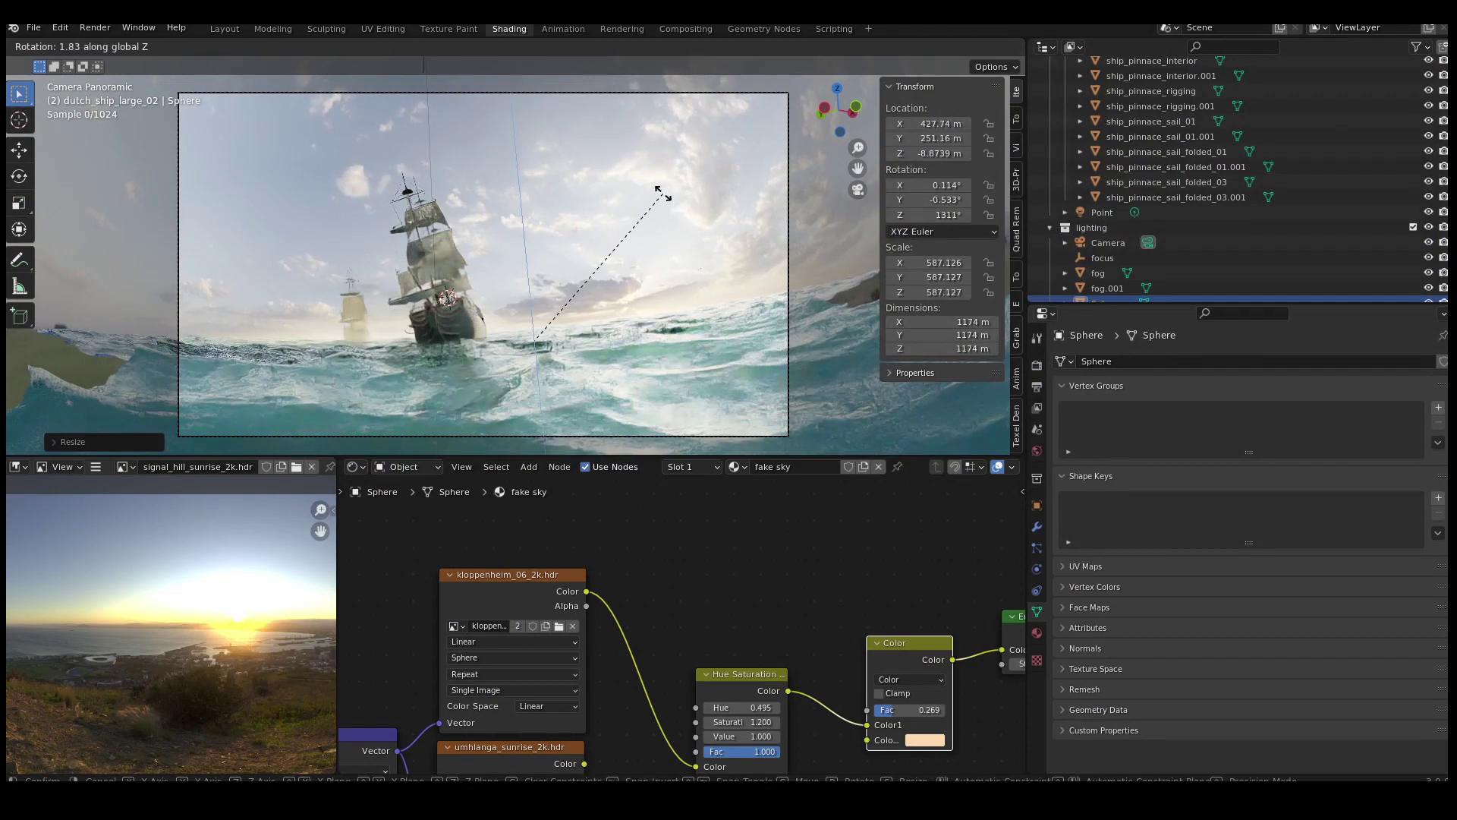
{"action": "left_click", "coordinate": [659, 199]}
{"action": "key", "text": "r"}
{"action": "key", "text": "r"}
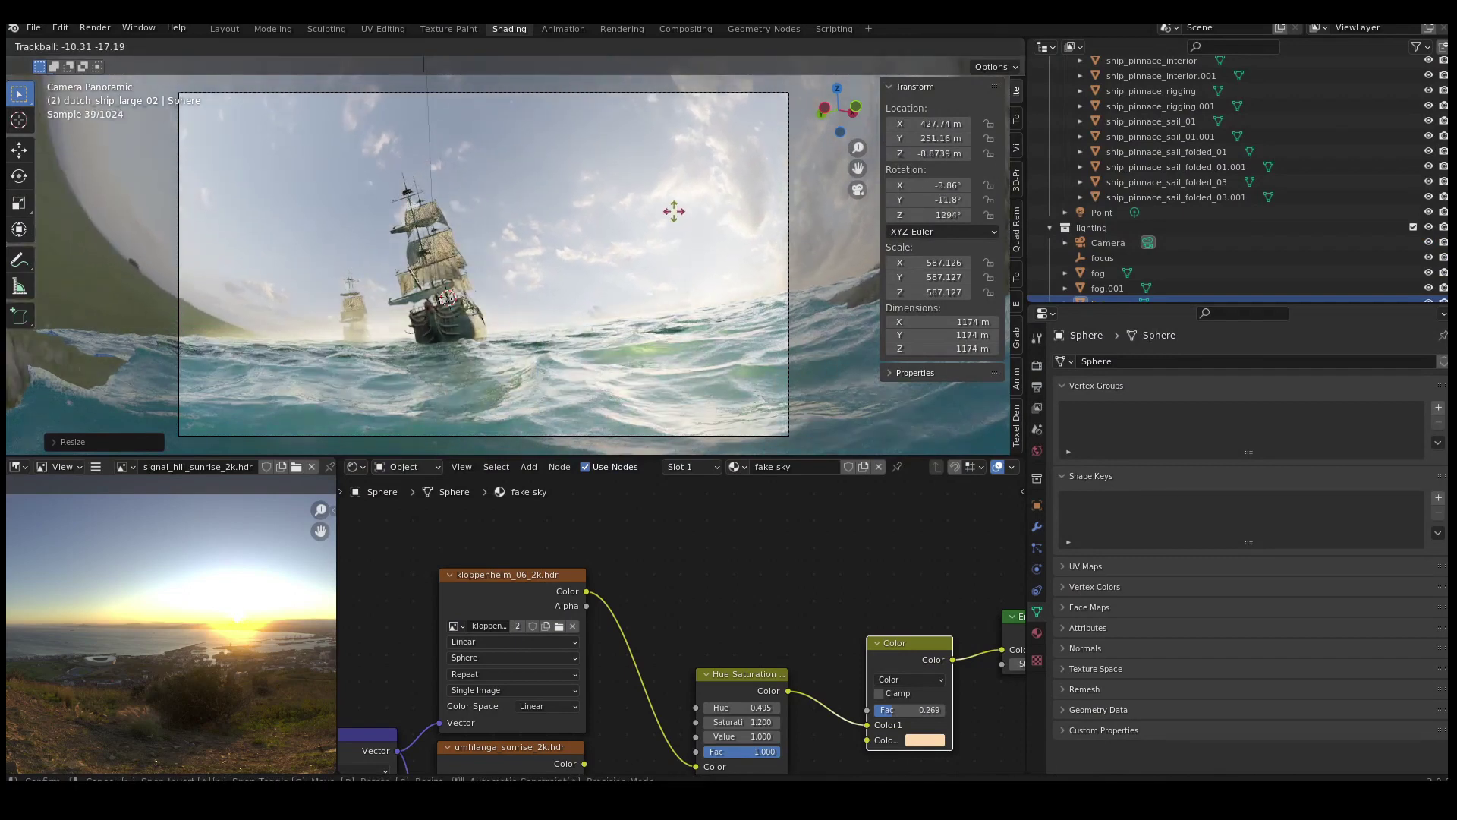
{"action": "right_click", "coordinate": [536, 270]}
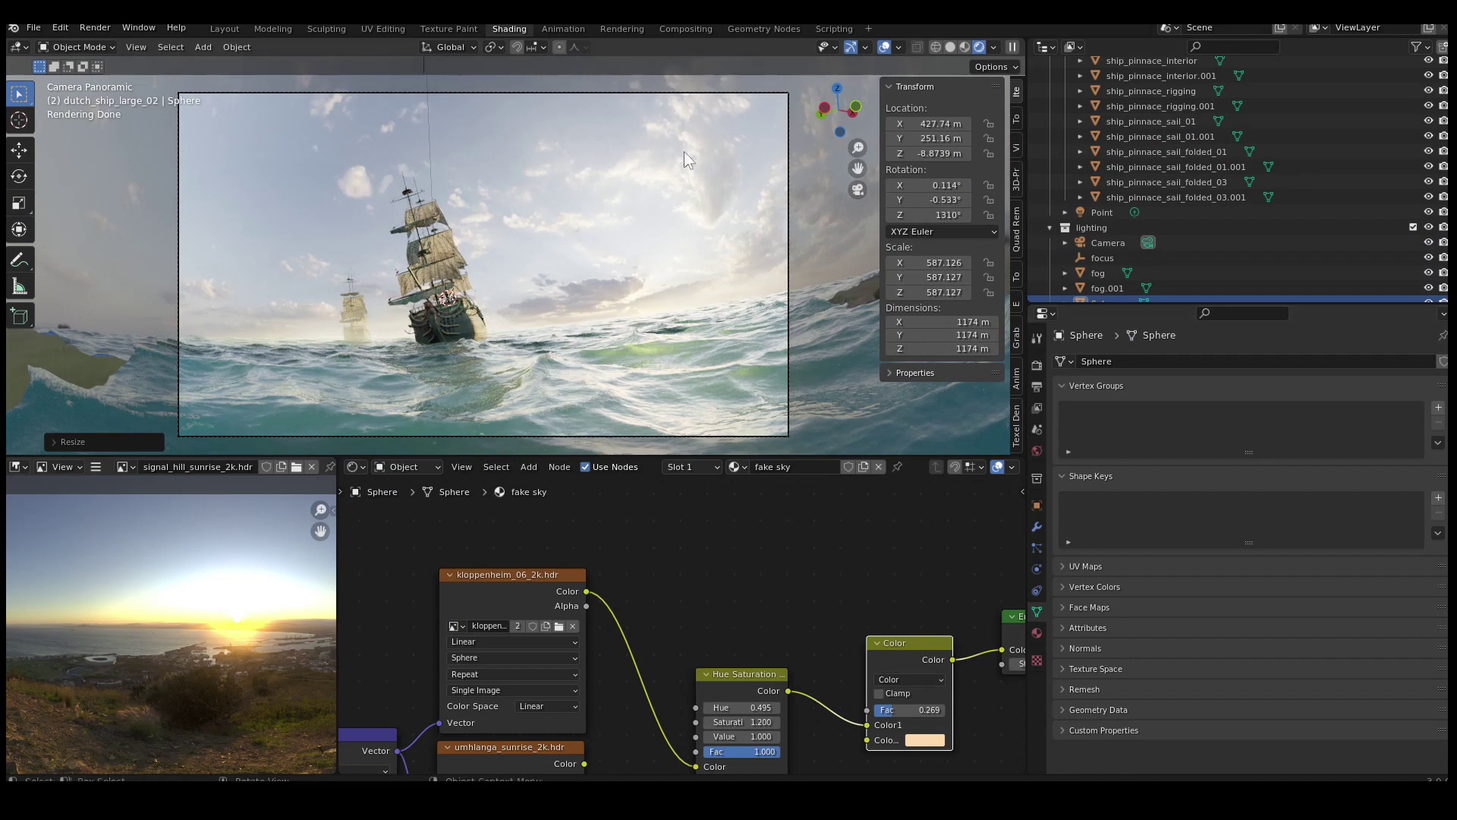
After cancelled move and scale attempts, select the foreground ocean plane ocean_fg
{"action": "key", "text": "g"}
{"action": "key", "text": "Escape"}
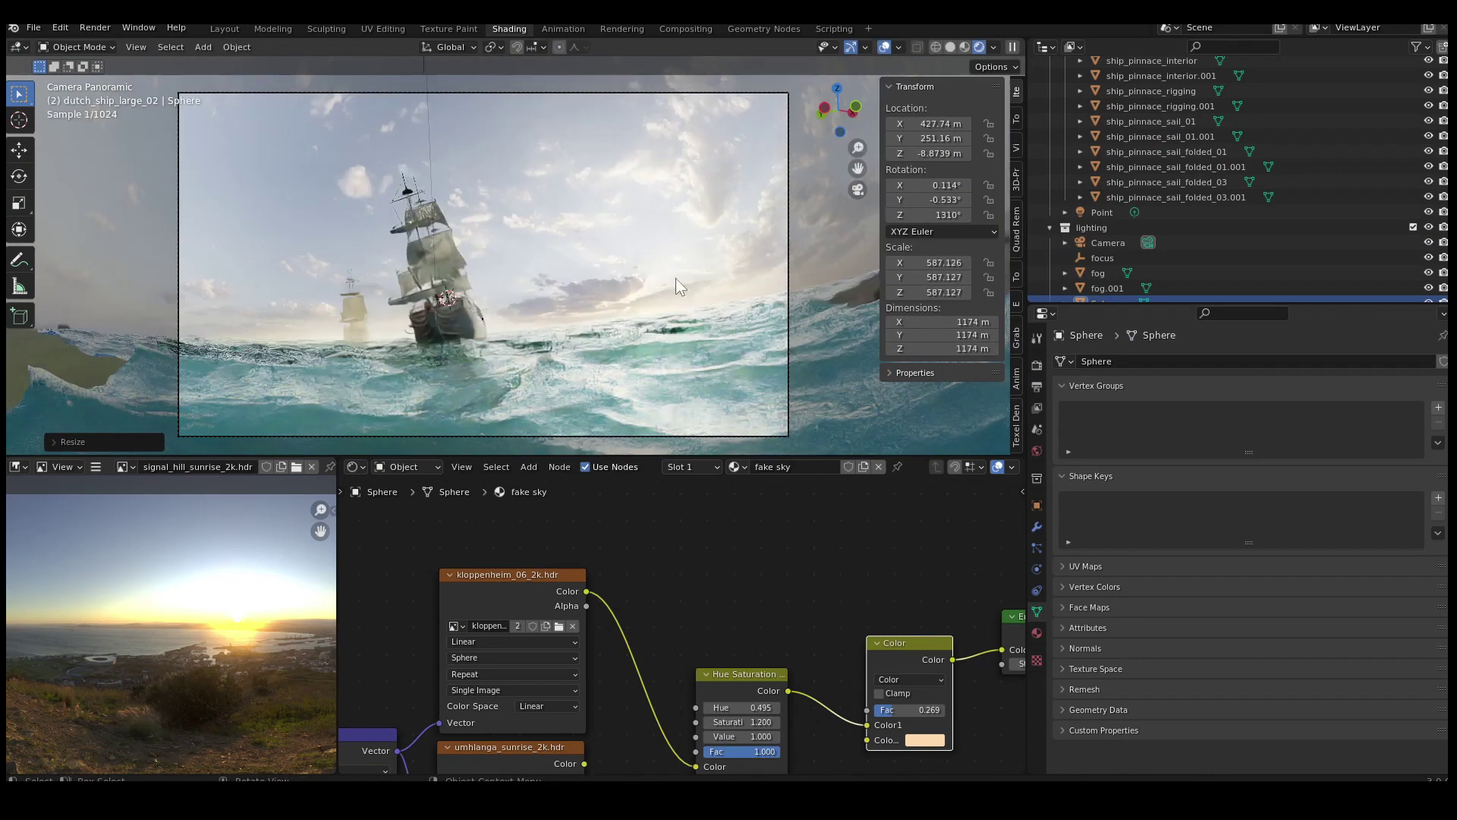
{"action": "key", "text": "s"}
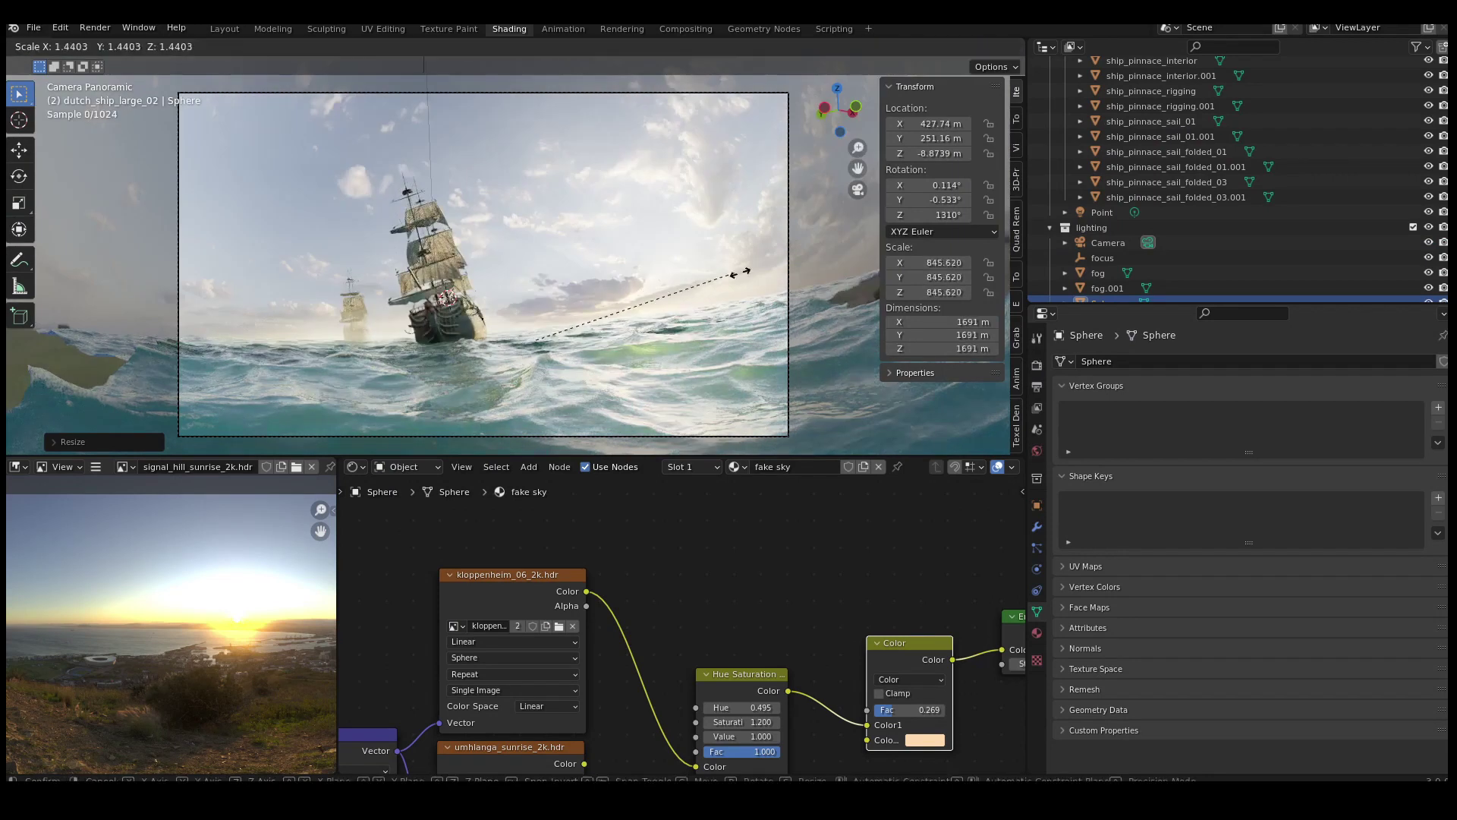
{"action": "key", "text": "Escape"}
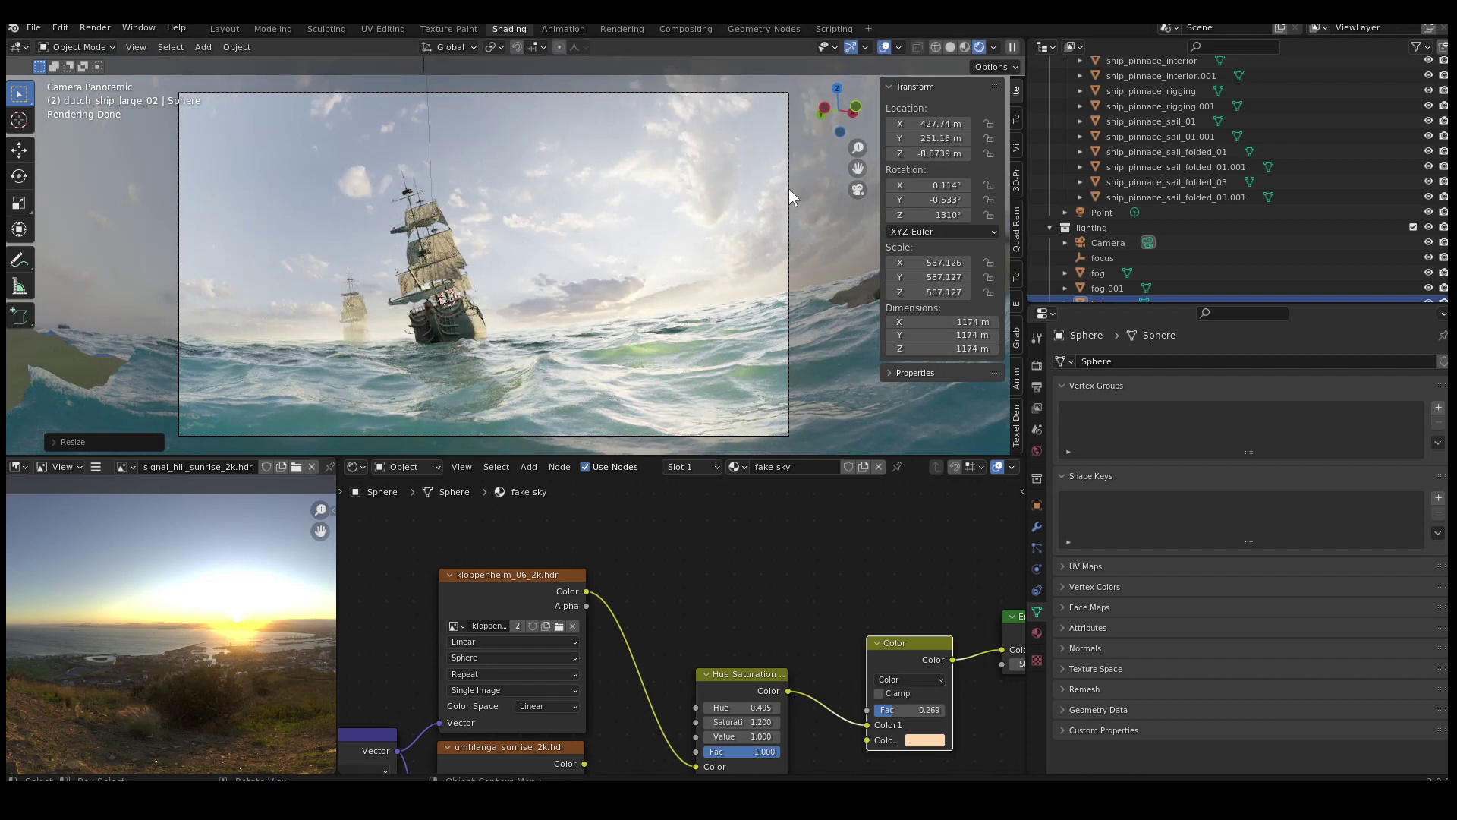
{"action": "left_click", "coordinate": [679, 325]}
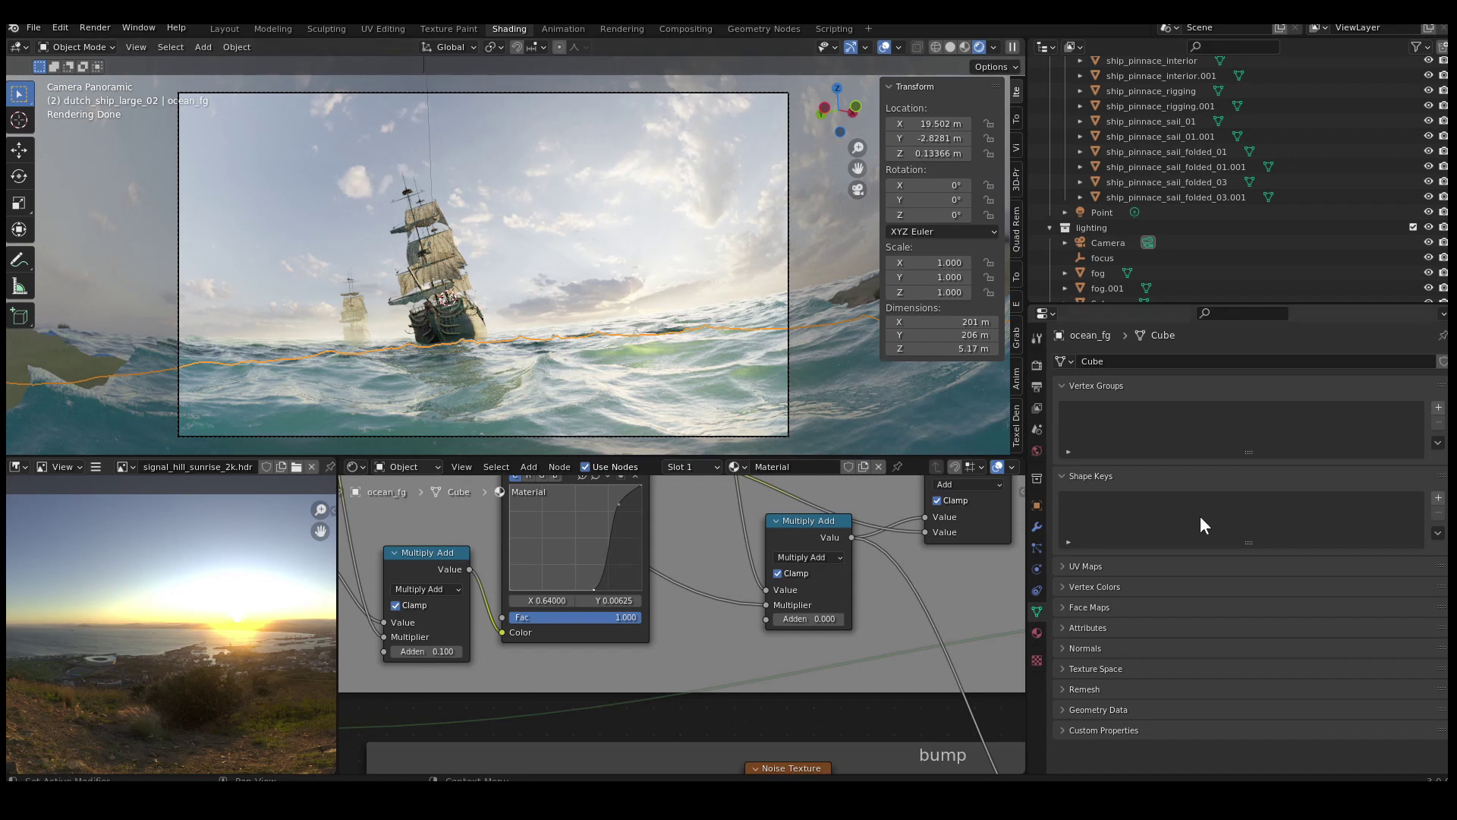
Orbit out of camera view and hide the fake sky sphere
{"action": "middle_click_drag", "start_coordinate": [667, 265], "coordinate": [571, 261]}
{"action": "scroll", "coordinate": [571, 261], "scroll_direction": "down", "scroll_amount": 3}
{"action": "left_click", "coordinate": [478, 177]}
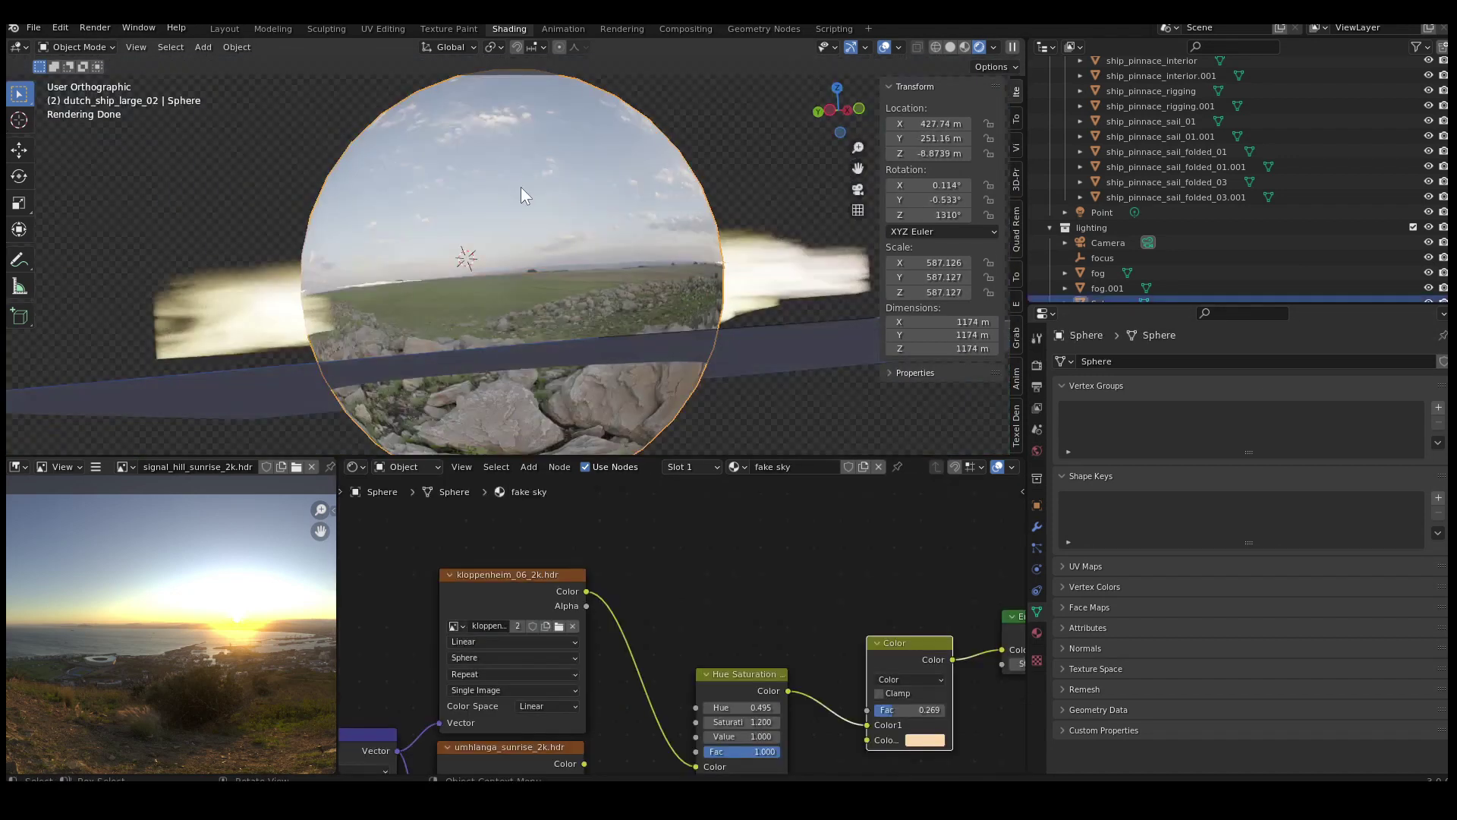
{"action": "key", "text": "h"}
View the ocean planes from above in a full-window viewport with Solid shading
{"action": "middle_click_drag", "start_coordinate": [542, 185], "coordinate": [637, 289]}
{"action": "scroll", "coordinate": [685, 307], "scroll_direction": "up", "scroll_amount": 3}
{"action": "key", "text": "ctrl+space"}
{"action": "scroll", "coordinate": [835, 419], "scroll_direction": "down", "scroll_amount": 3}
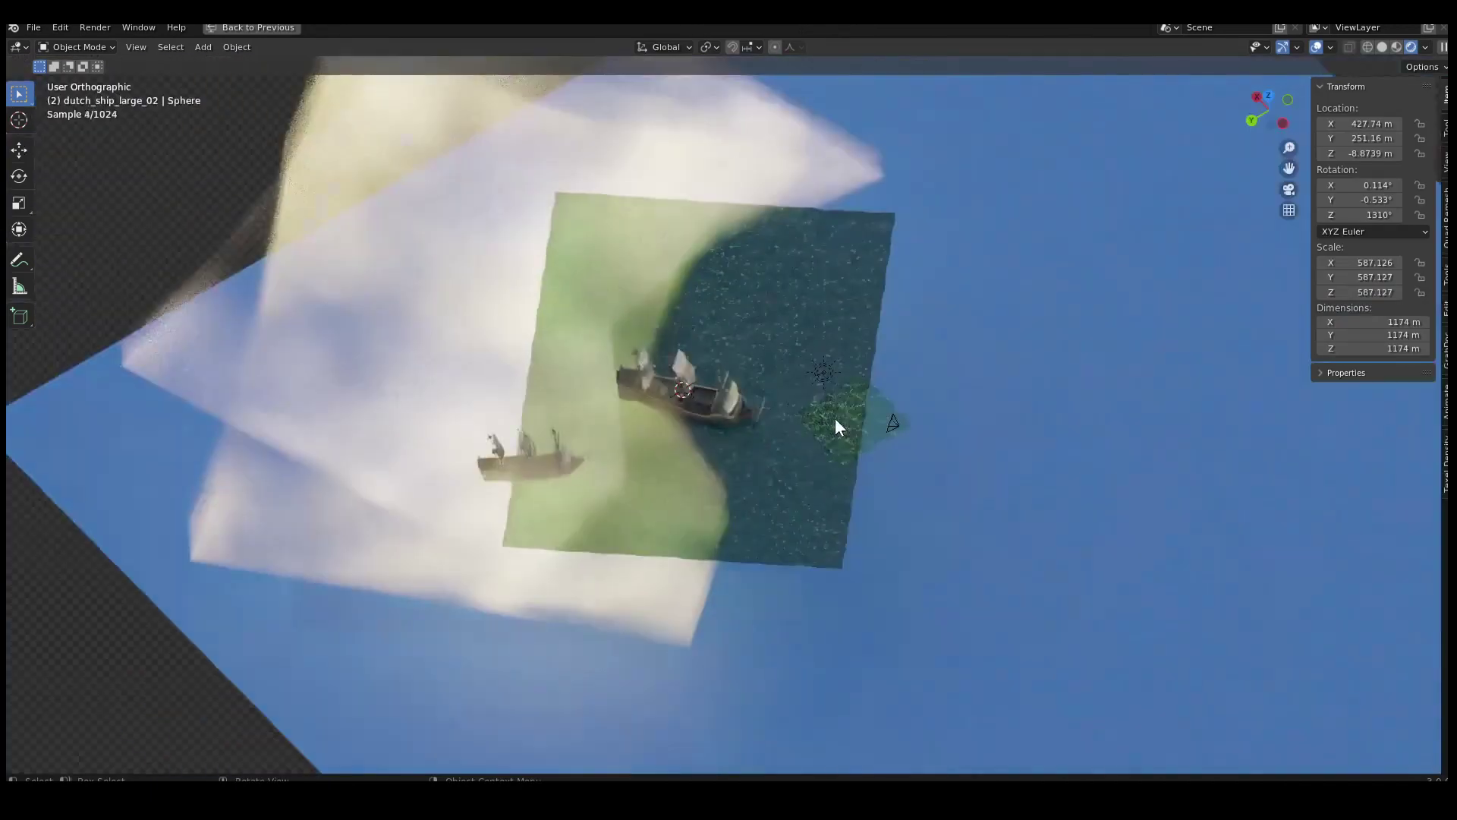
{"action": "scroll", "coordinate": [835, 417], "scroll_direction": "up", "scroll_amount": 3}
{"action": "middle_click_drag", "start_coordinate": [927, 416], "coordinate": [782, 453], "text": "shift"}
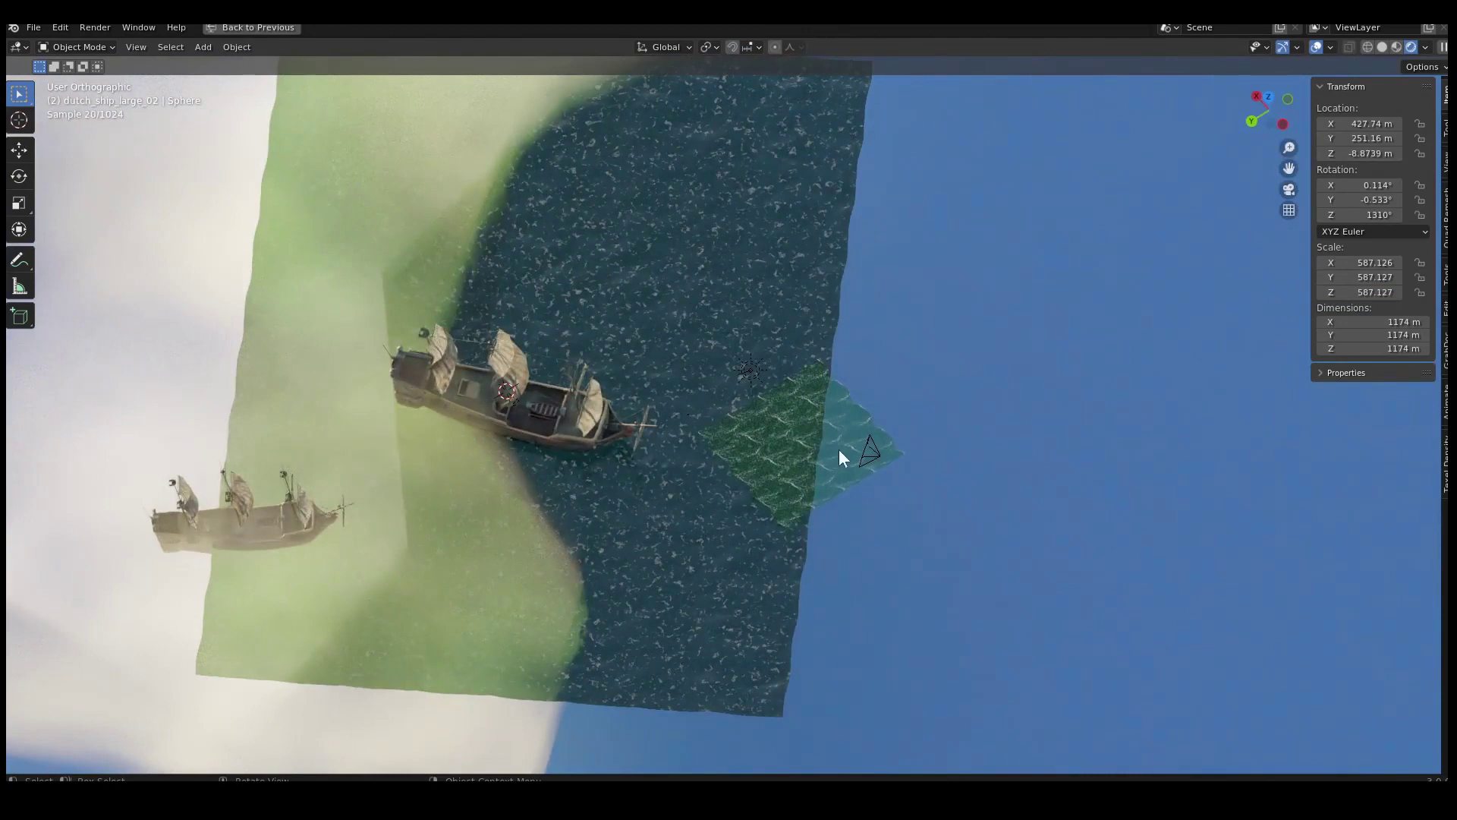
{"action": "key", "text": "z"}
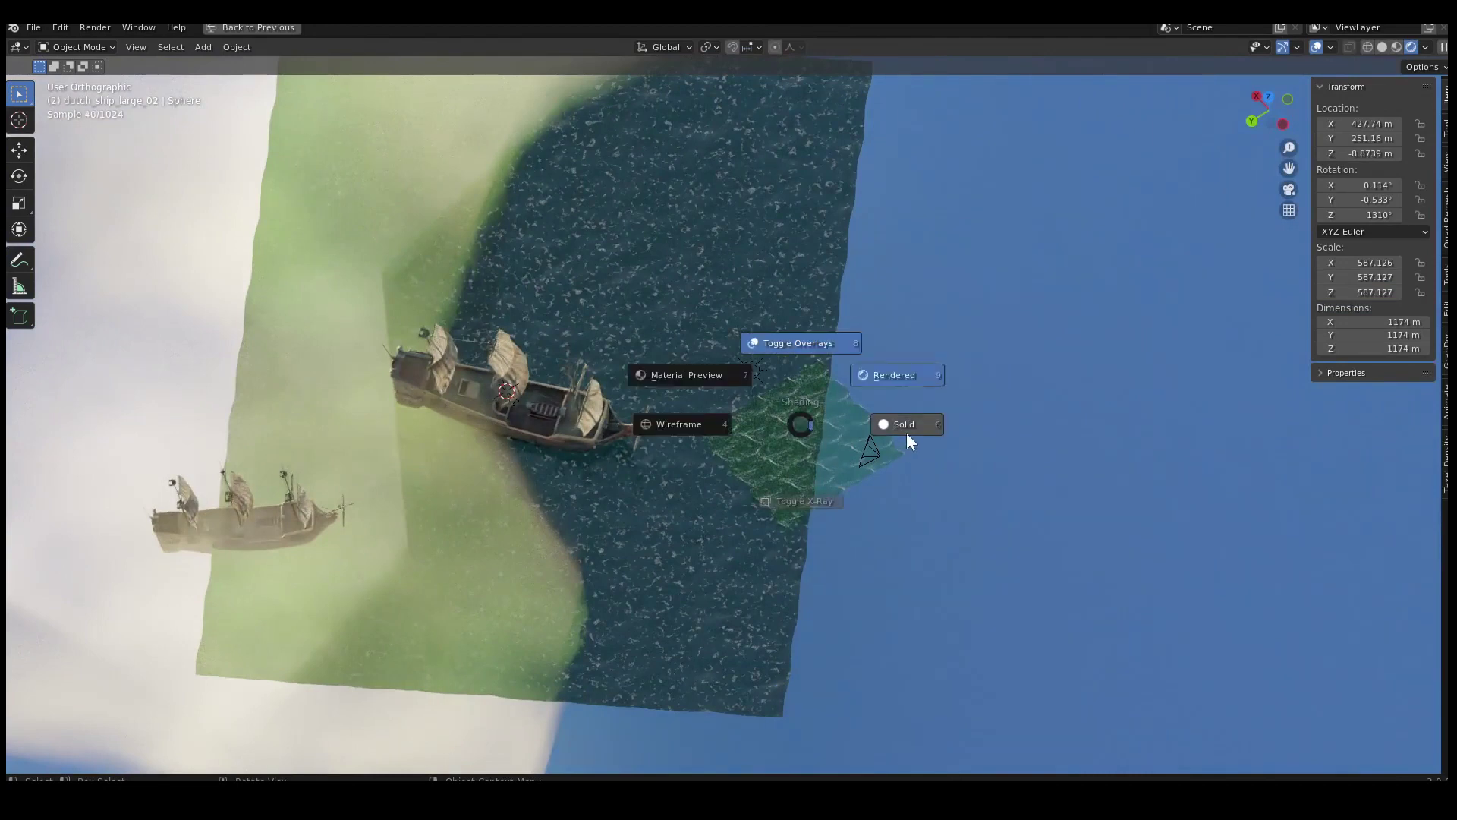
{"action": "left_click", "coordinate": [907, 431]}
{"action": "scroll", "coordinate": [656, 431], "scroll_direction": "up", "scroll_amount": 5}
{"action": "scroll", "coordinate": [633, 398], "scroll_direction": "up", "scroll_amount": 6}
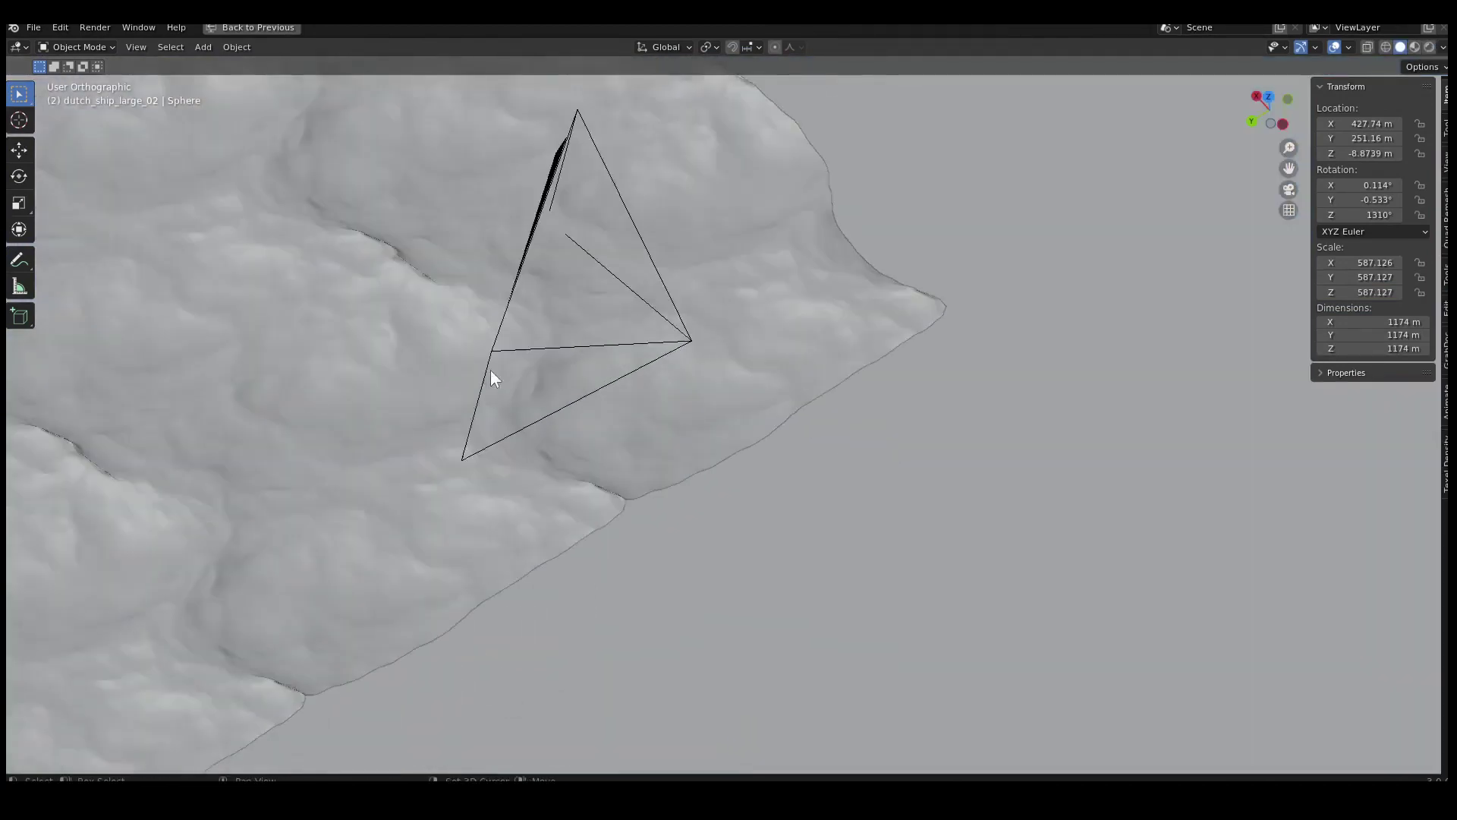
Select ocean_fg and show its Ocean modifier settings
{"action": "middle_click_drag", "start_coordinate": [488, 374], "coordinate": [722, 367], "text": "shift"}
{"action": "left_click", "coordinate": [728, 365]}
{"action": "scroll", "coordinate": [731, 364], "scroll_direction": "down", "scroll_amount": 5}
{"action": "key", "text": "ctrl+space"}
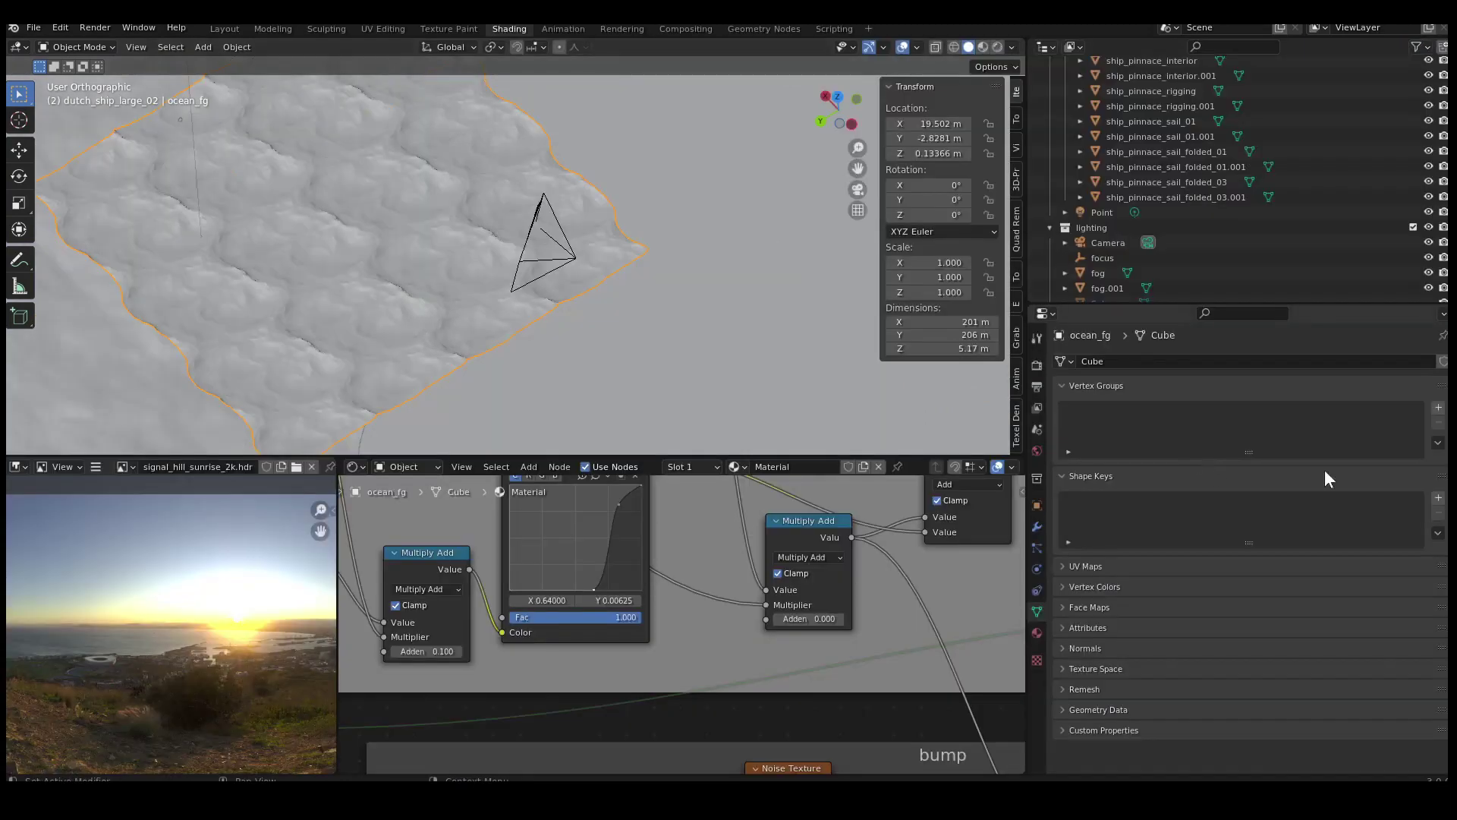
{"action": "left_click", "coordinate": [1041, 525]}
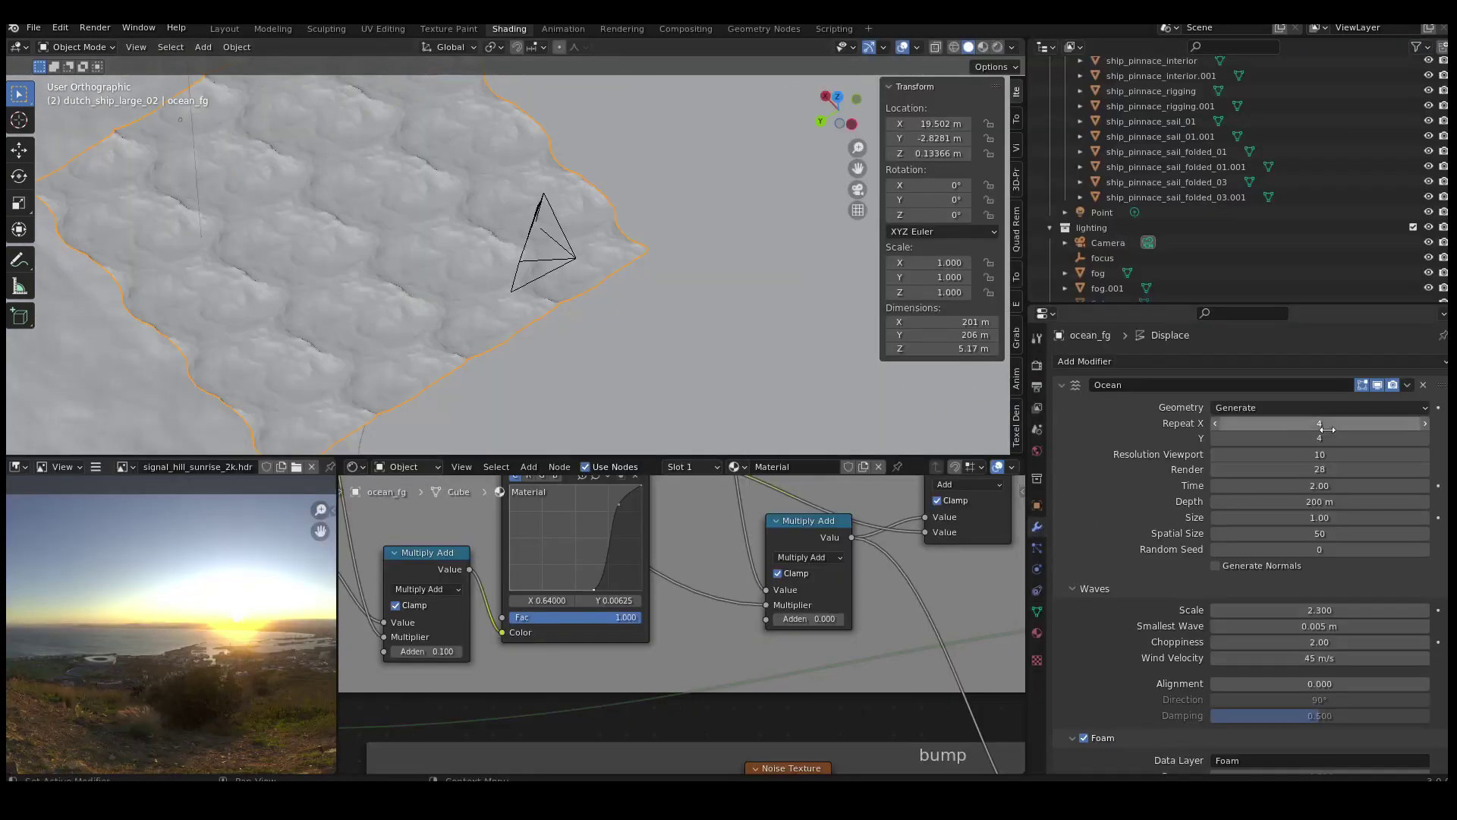
Select ocean_bg and collapse its Ocean modifier to reveal the Displace modifier
{"action": "key", "text": "ctrl+space"}
{"action": "scroll", "coordinate": [519, 269], "scroll_direction": "down", "scroll_amount": 5}
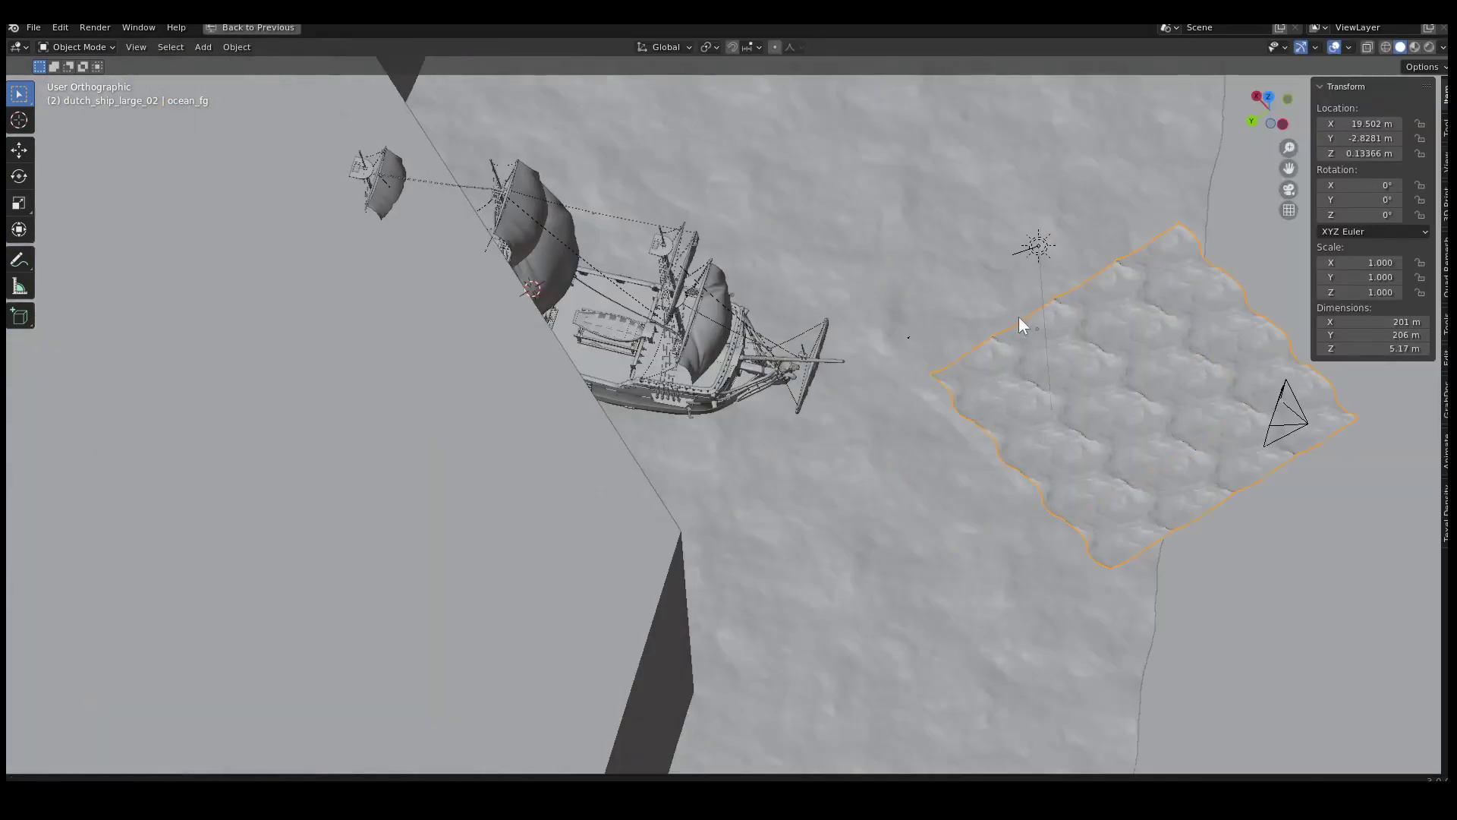
{"action": "left_click", "coordinate": [930, 243]}
{"action": "scroll", "coordinate": [940, 277], "scroll_direction": "down", "scroll_amount": 2}
{"action": "scroll", "coordinate": [806, 291], "scroll_direction": "up", "scroll_amount": 2}
{"action": "middle_click_drag", "start_coordinate": [804, 291], "coordinate": [823, 474]}
{"action": "scroll", "coordinate": [729, 359], "scroll_direction": "up", "scroll_amount": 4}
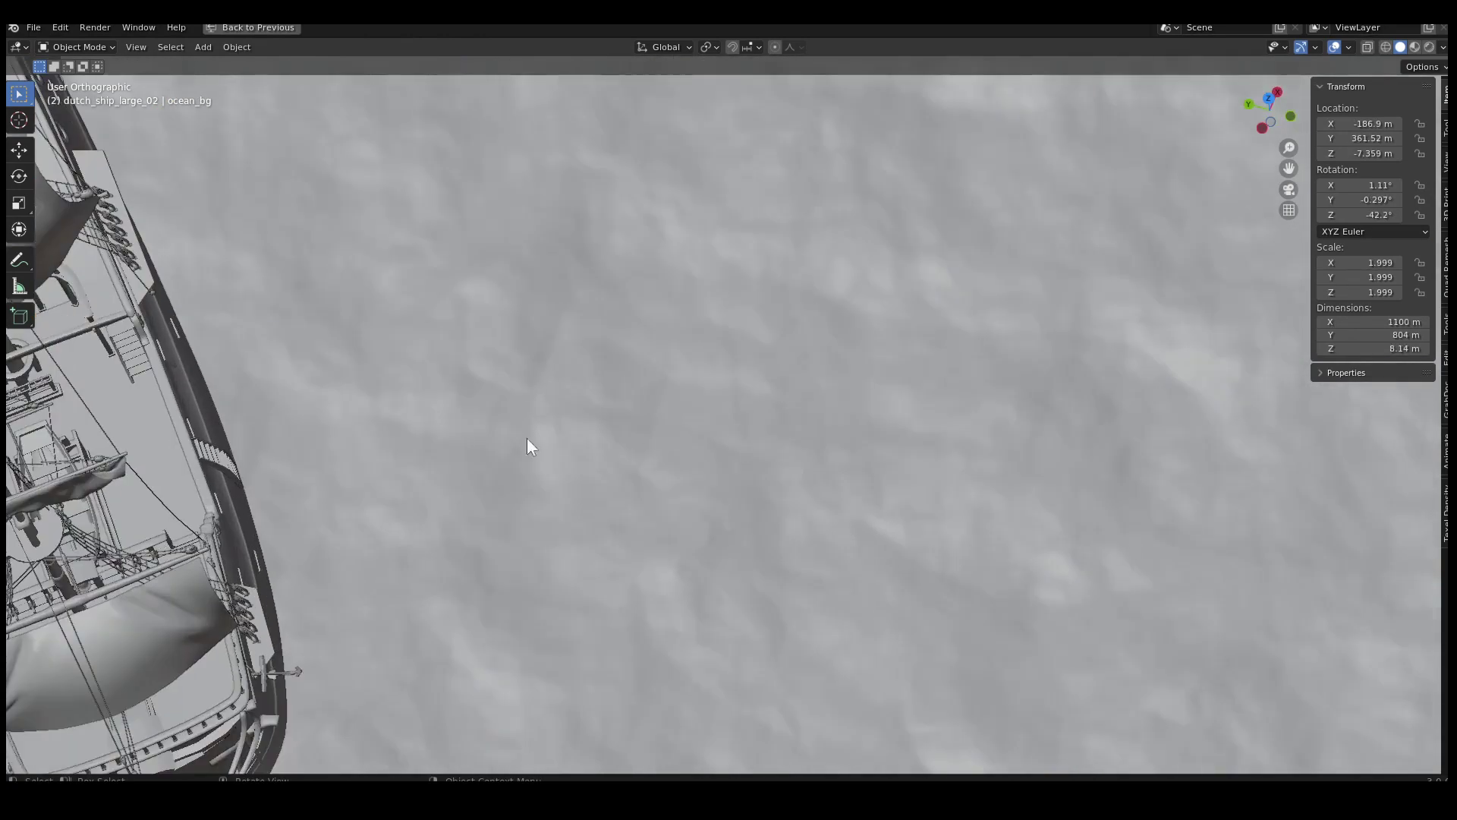
{"action": "scroll", "coordinate": [527, 439], "scroll_direction": "down", "scroll_amount": 3}
{"action": "key", "text": "ctrl+space"}
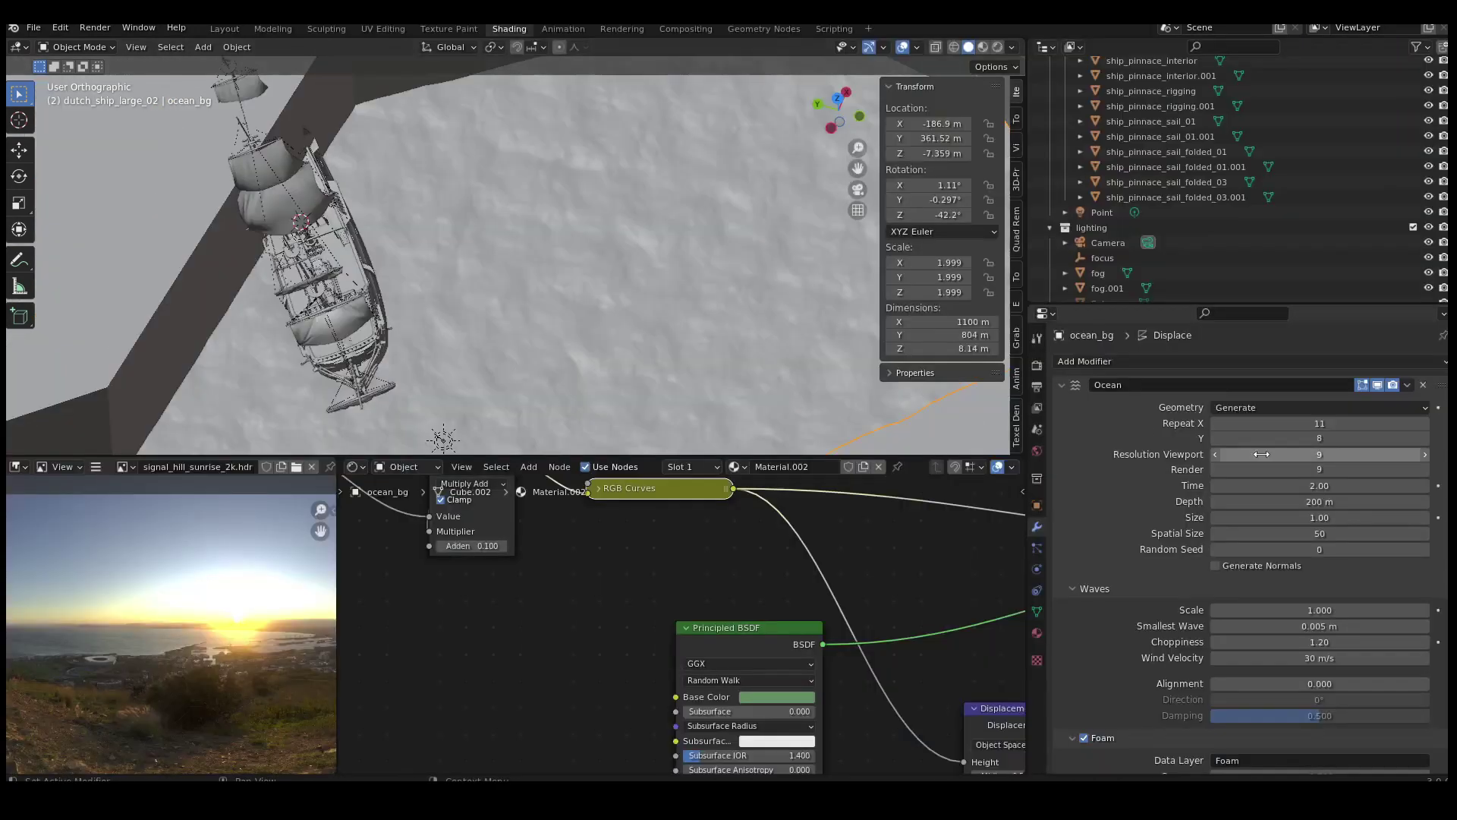
{"action": "left_click", "coordinate": [1059, 385]}
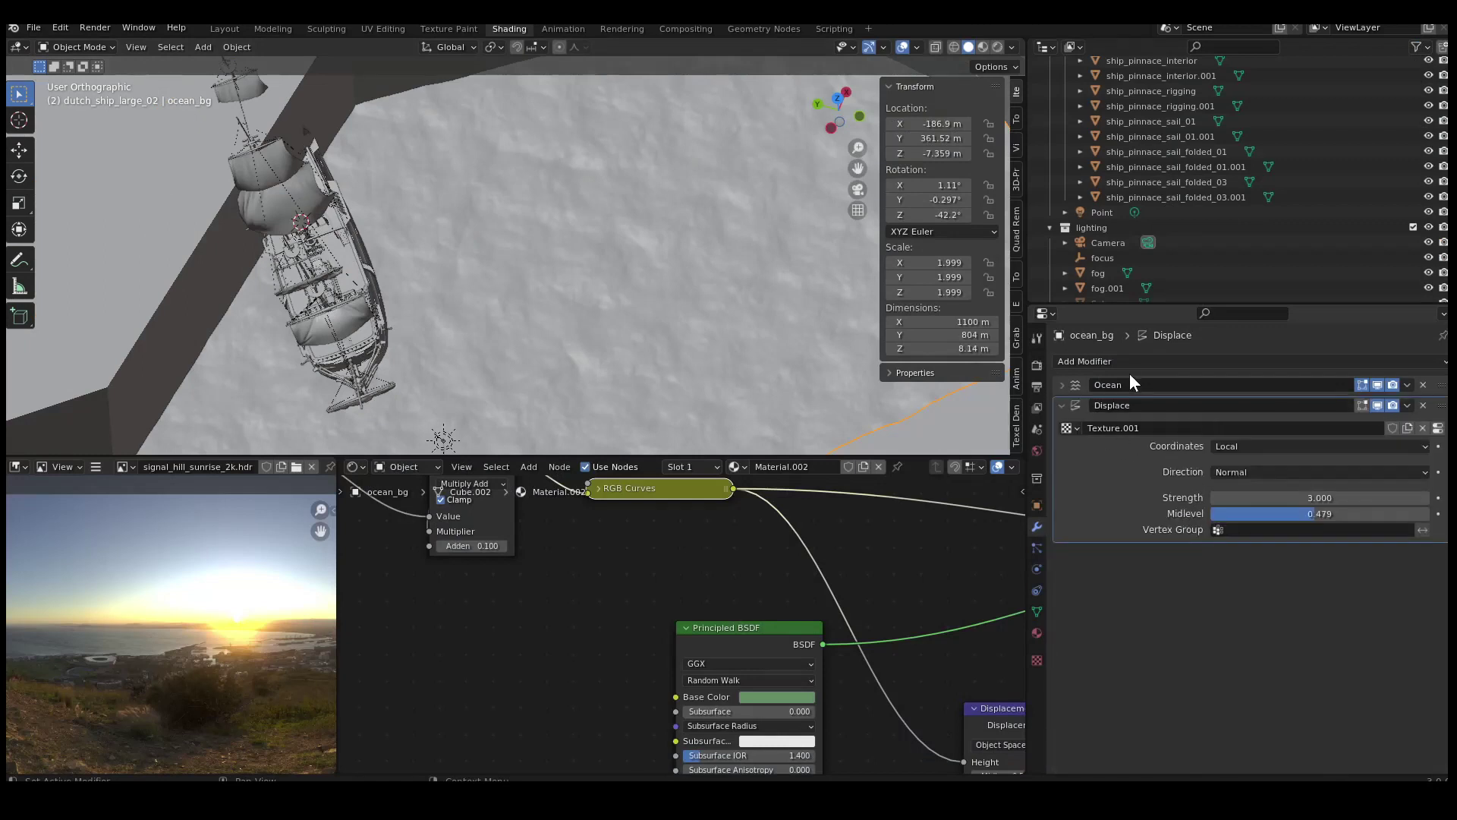
{"action": "scroll", "coordinate": [370, 269], "scroll_direction": "down", "scroll_amount": 4}
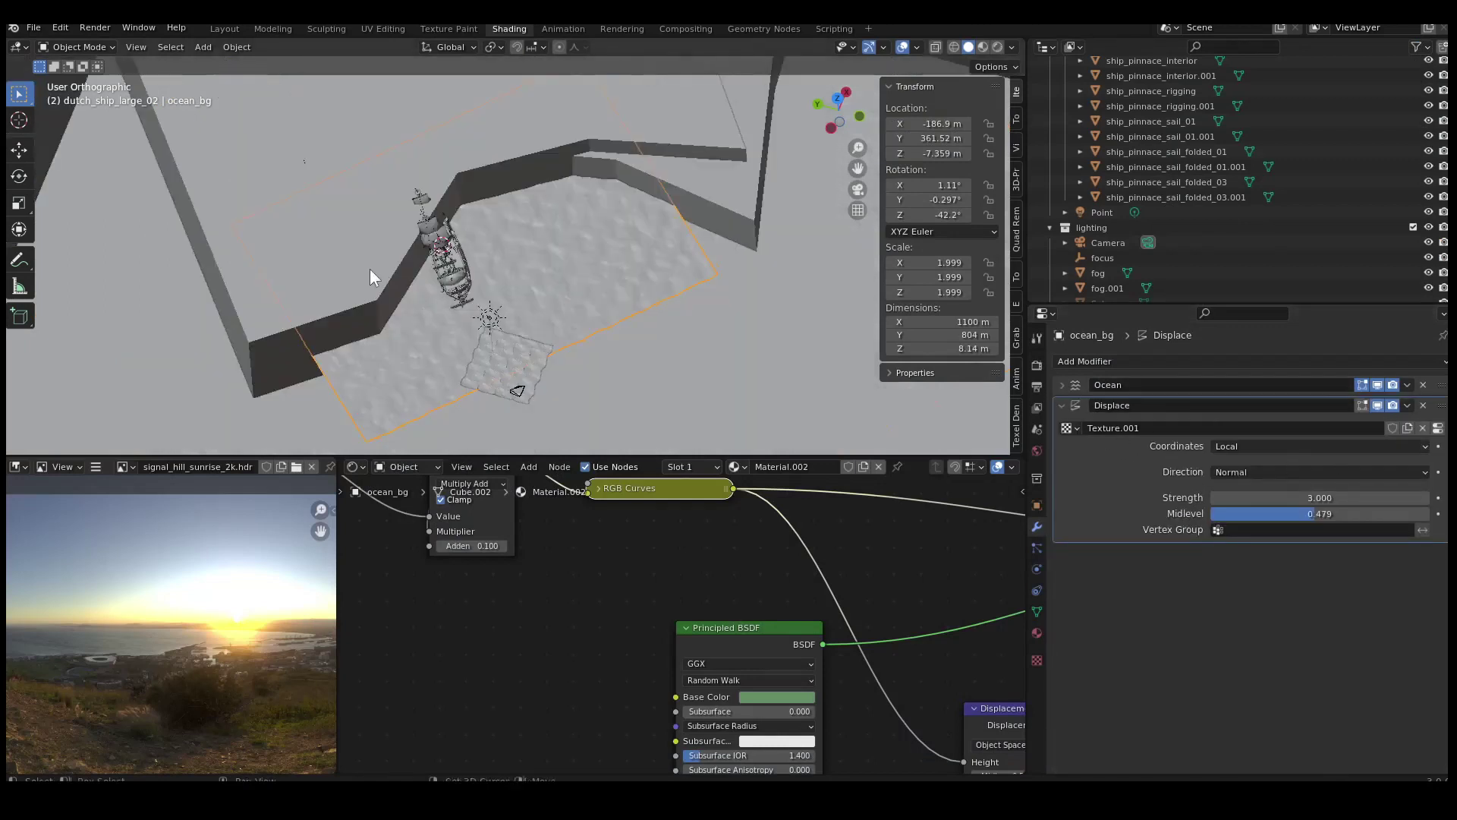
{"action": "middle_click_drag", "start_coordinate": [371, 269], "coordinate": [648, 279]}
Maximize the 3D view and select the fog and fog.001 wall blocks to inspect their transforms
{"action": "key", "text": "ctrl+space"}
{"action": "middle_click_drag", "start_coordinate": [917, 364], "coordinate": [727, 340], "text": "shift"}
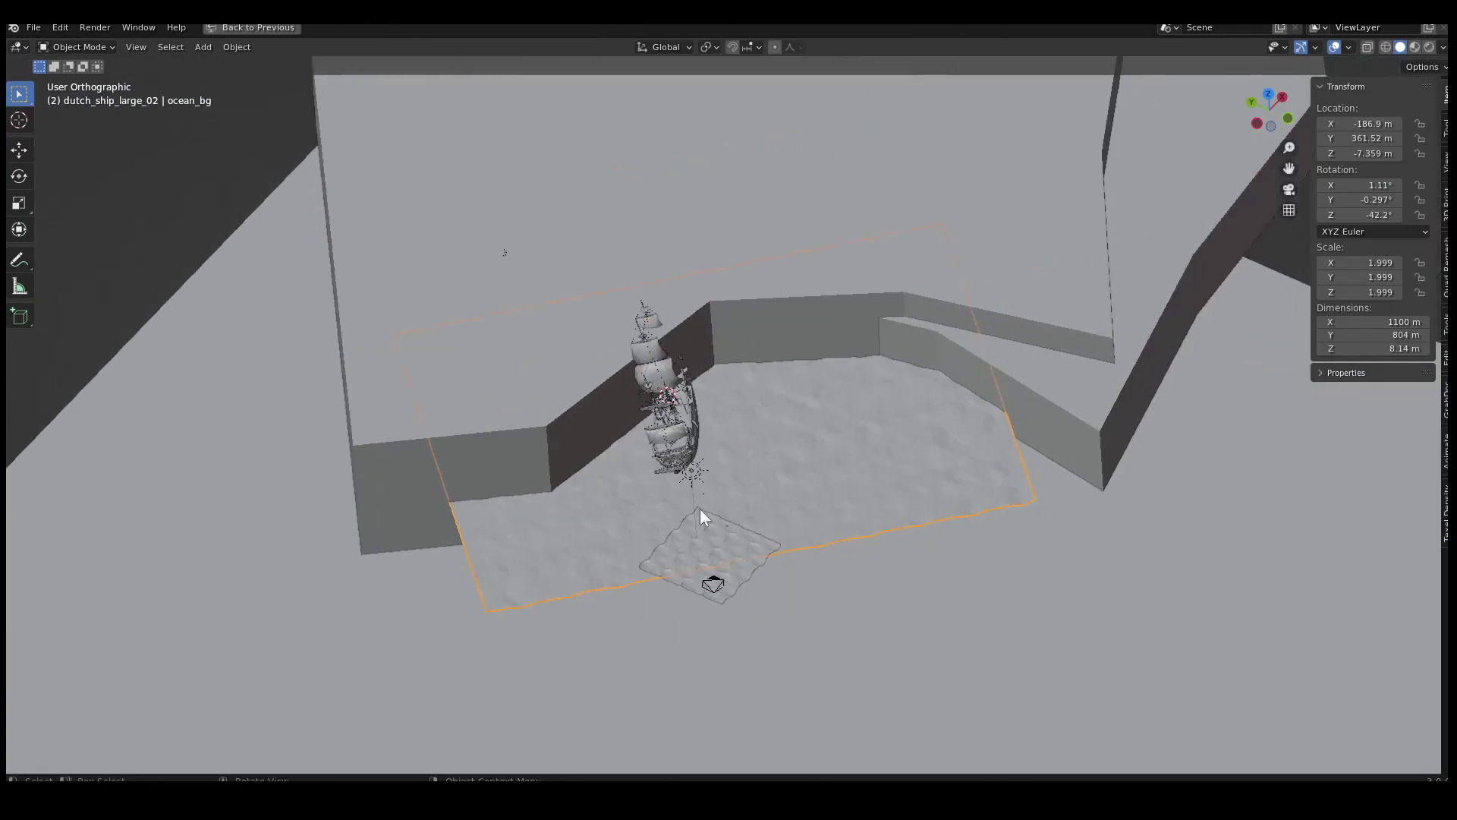
{"action": "middle_click_drag", "start_coordinate": [667, 421], "coordinate": [636, 408]}
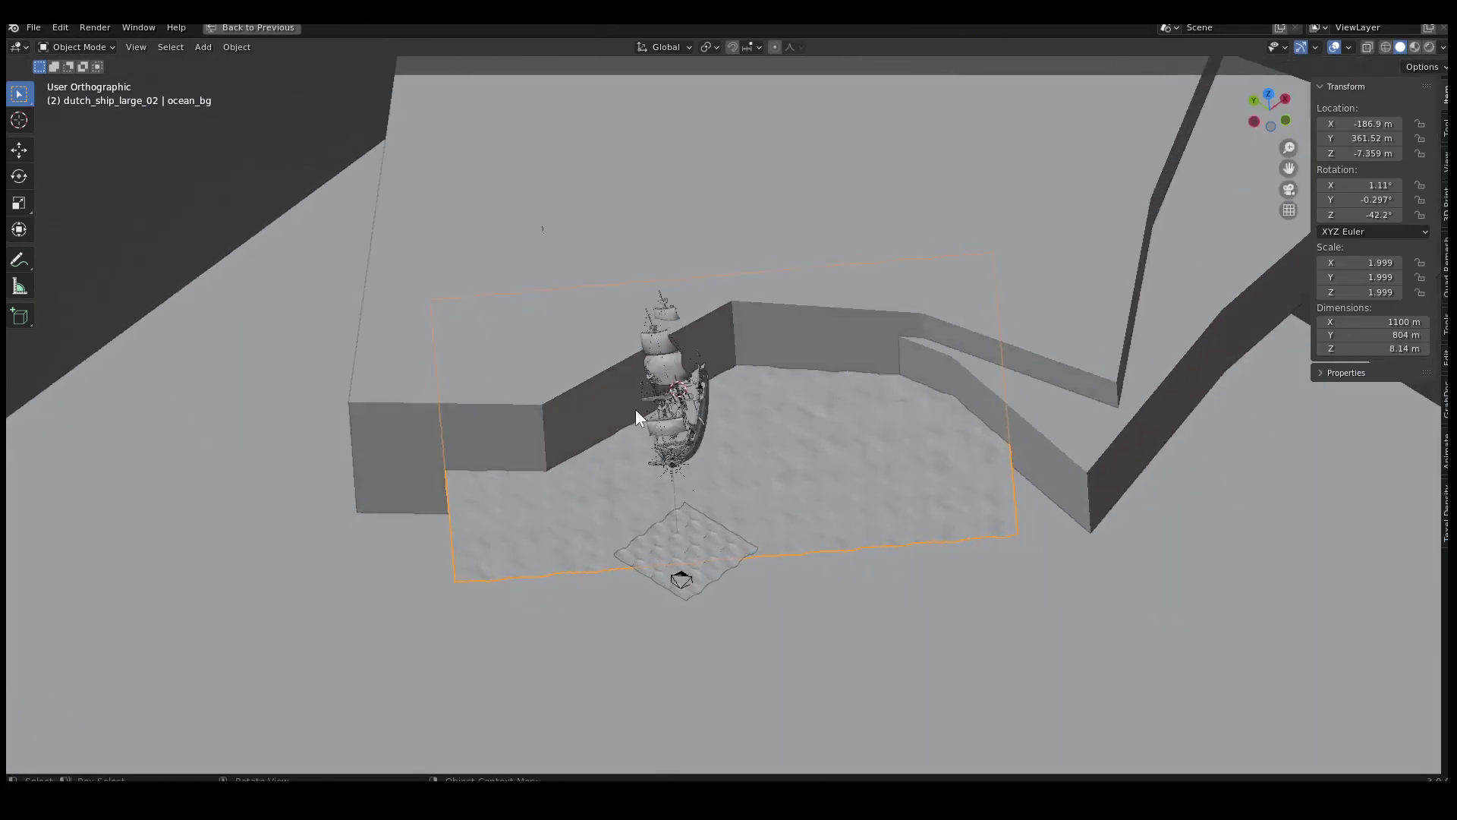
{"action": "left_click", "coordinate": [529, 428]}
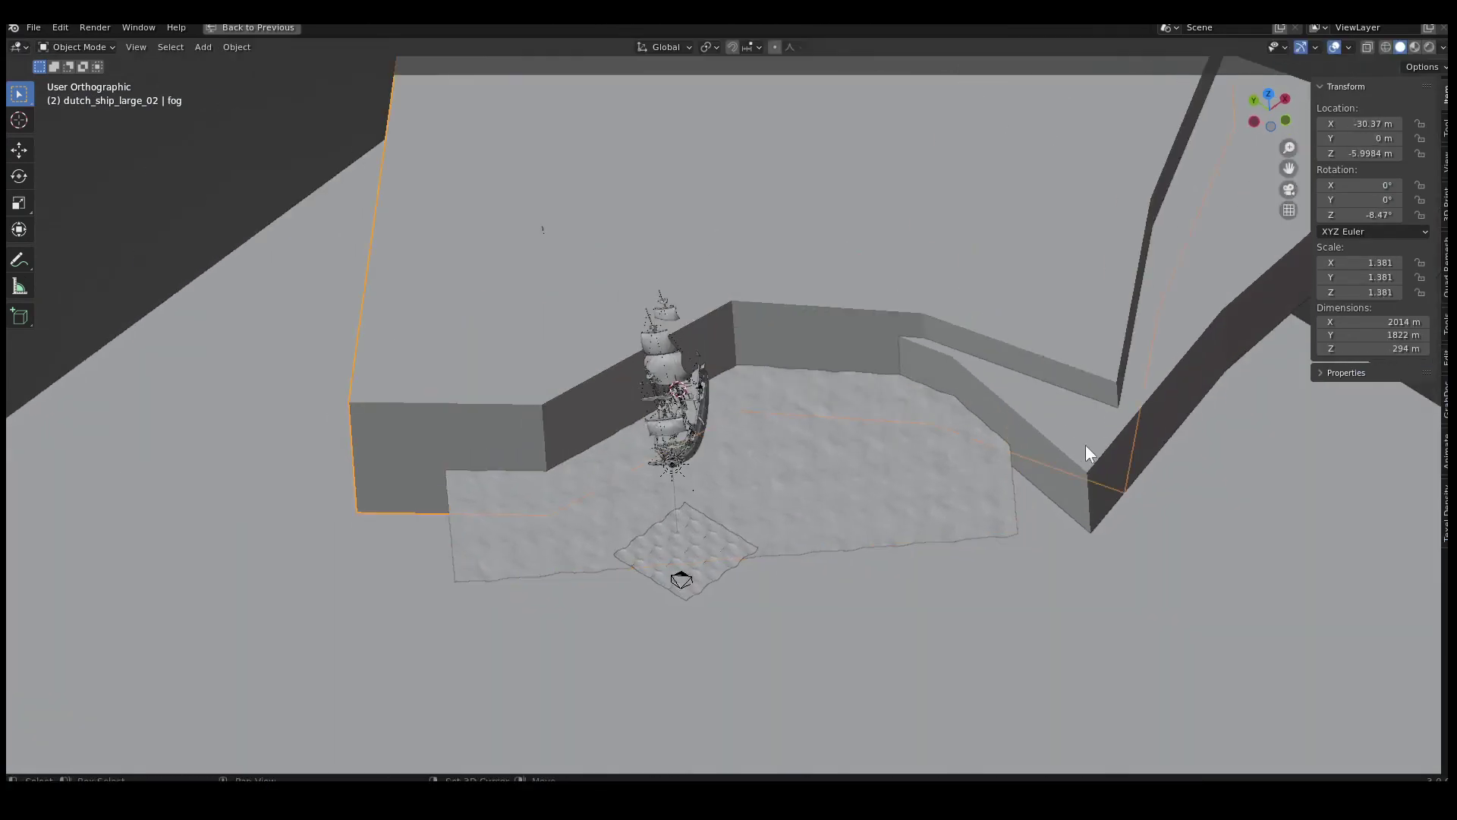
{"action": "left_click", "coordinate": [1088, 453]}
{"action": "middle_click_drag", "start_coordinate": [843, 277], "coordinate": [672, 419], "text": "shift"}
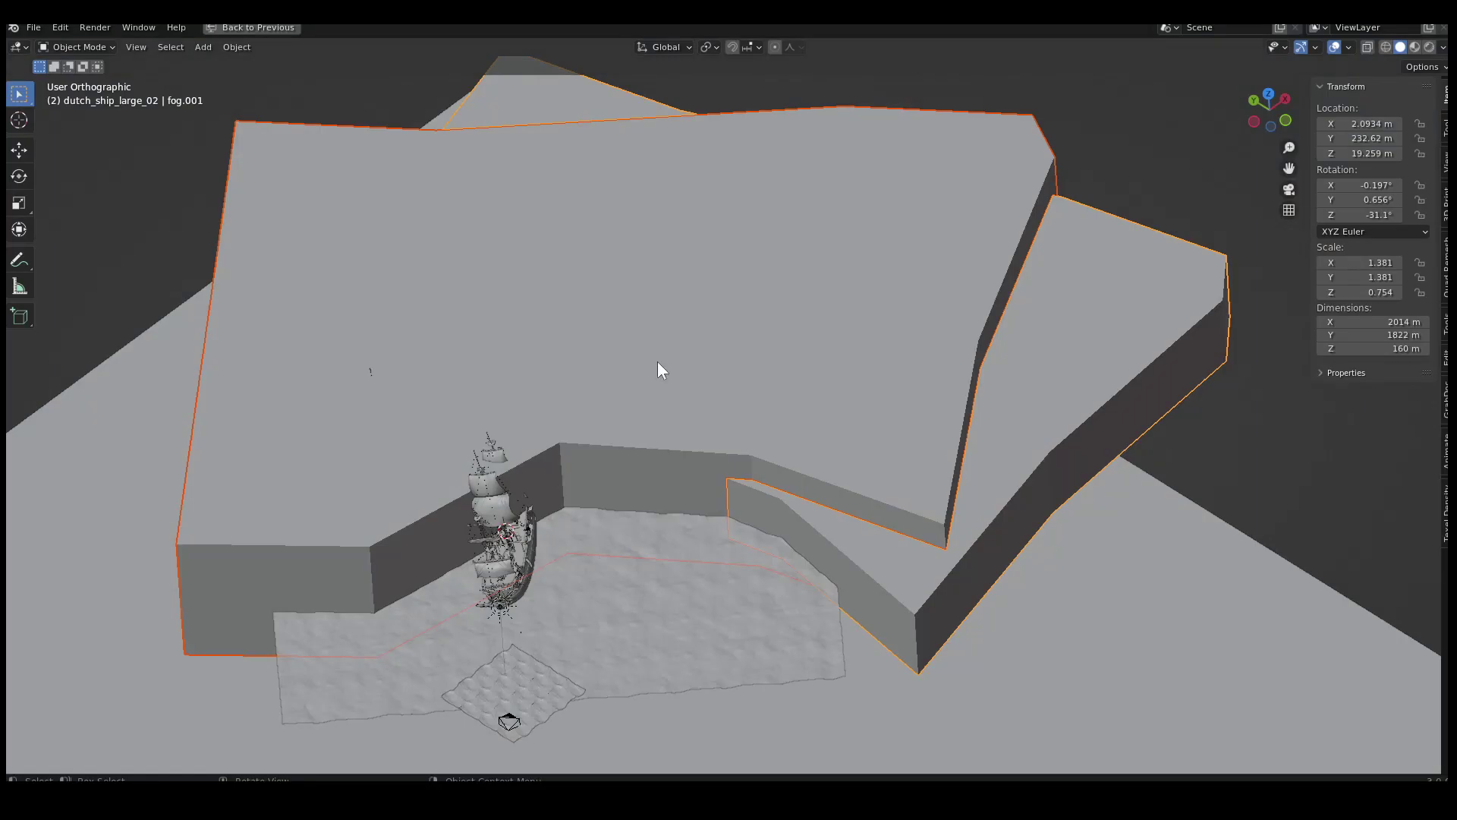
Hide fog.001, orbit around the exposed ships, and check the panoramic camera view with Numpad 0
{"action": "key", "text": "h"}
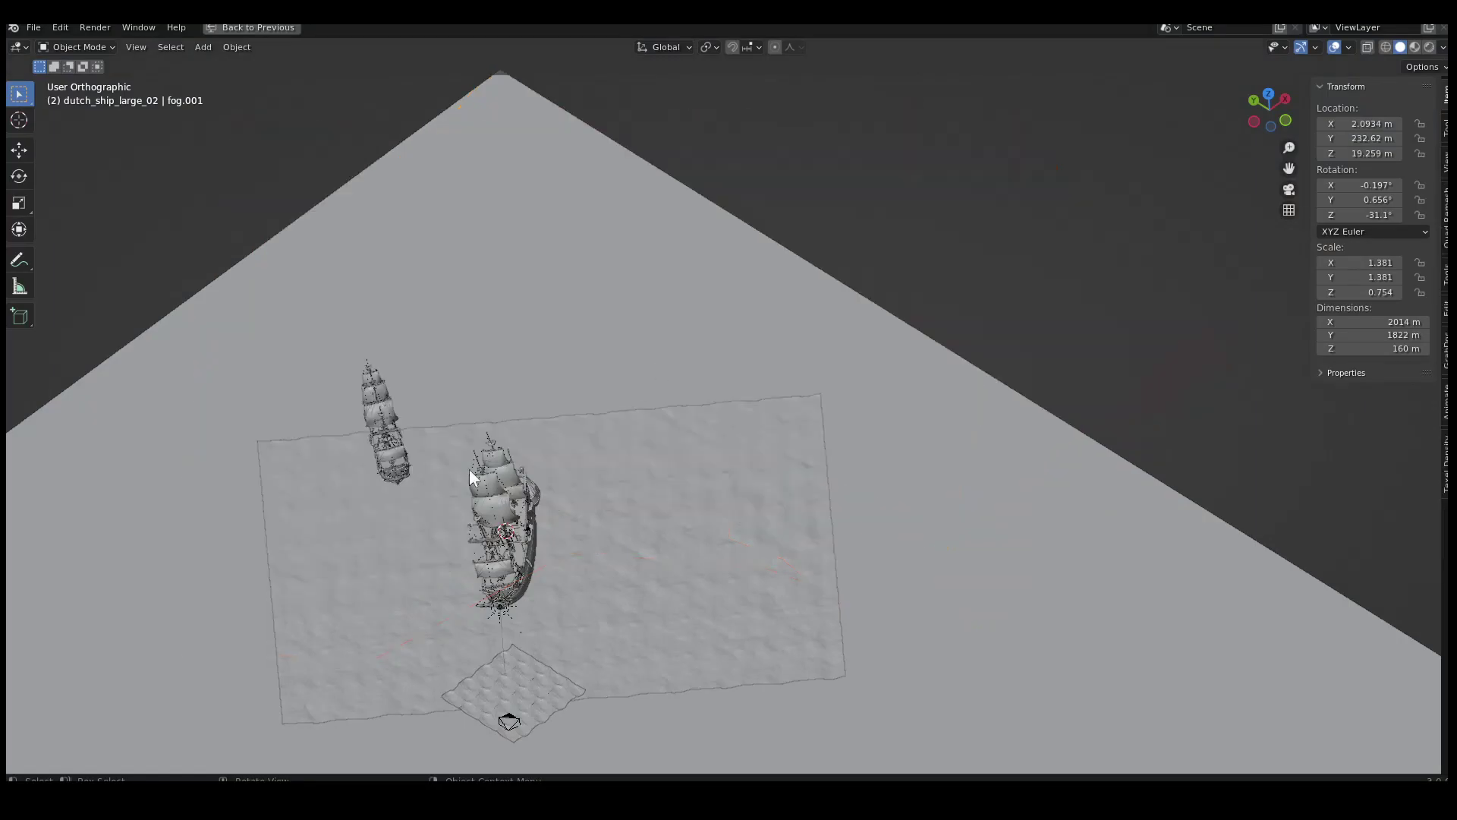
{"action": "middle_click_drag", "start_coordinate": [542, 449], "coordinate": [616, 434], "text": "shift"}
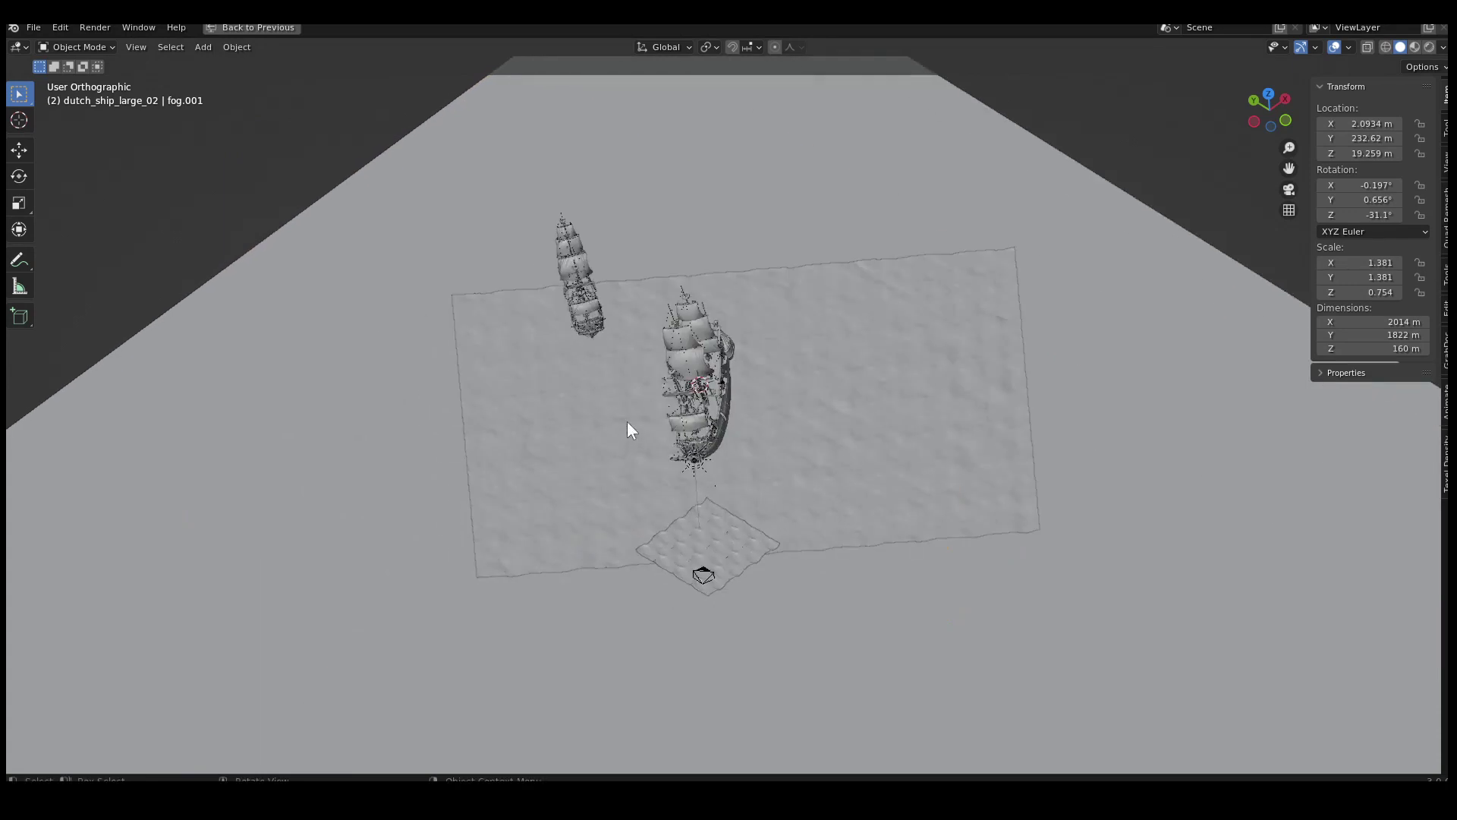
{"action": "middle_click_drag", "start_coordinate": [617, 373], "coordinate": [454, 520]}
{"action": "scroll", "coordinate": [454, 520], "scroll_direction": "up", "scroll_amount": 6}
{"action": "scroll", "coordinate": [445, 513], "scroll_direction": "down", "scroll_amount": 3}
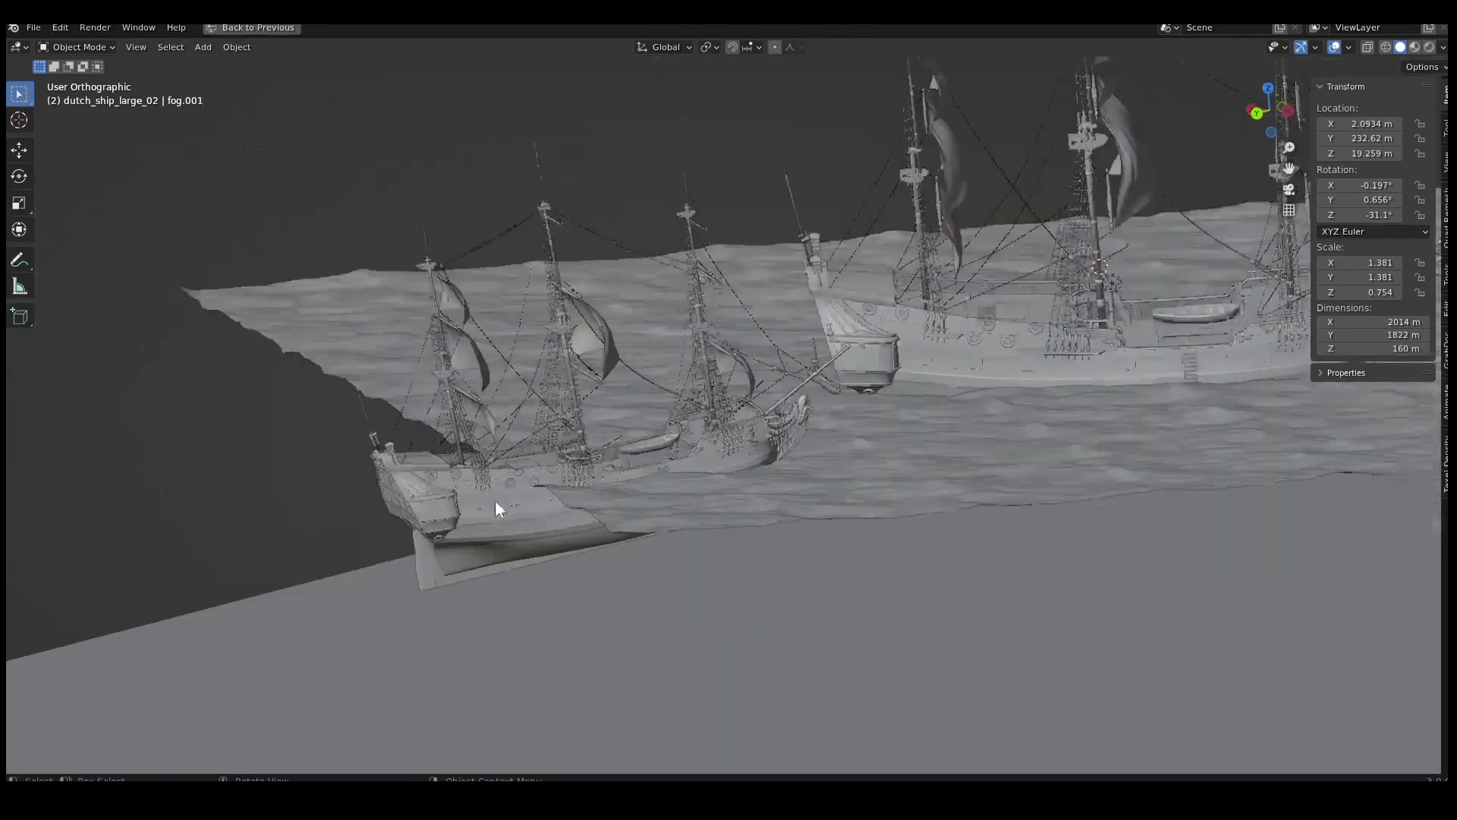
{"action": "middle_click_drag", "start_coordinate": [634, 439], "coordinate": [568, 450]}
{"action": "key", "text": "KP_0"}
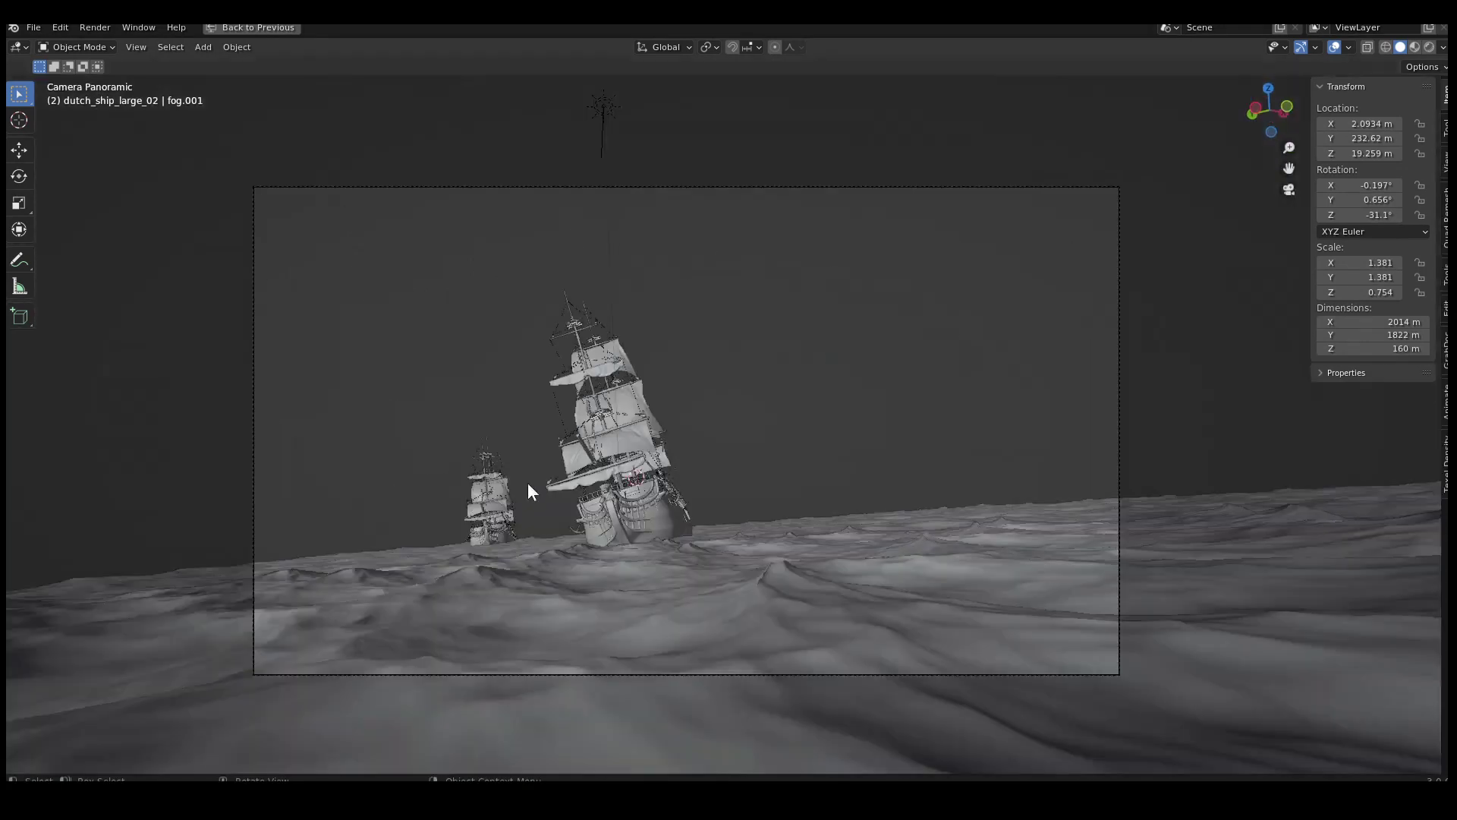
{"action": "middle_click_drag", "start_coordinate": [530, 501], "coordinate": [612, 431]}
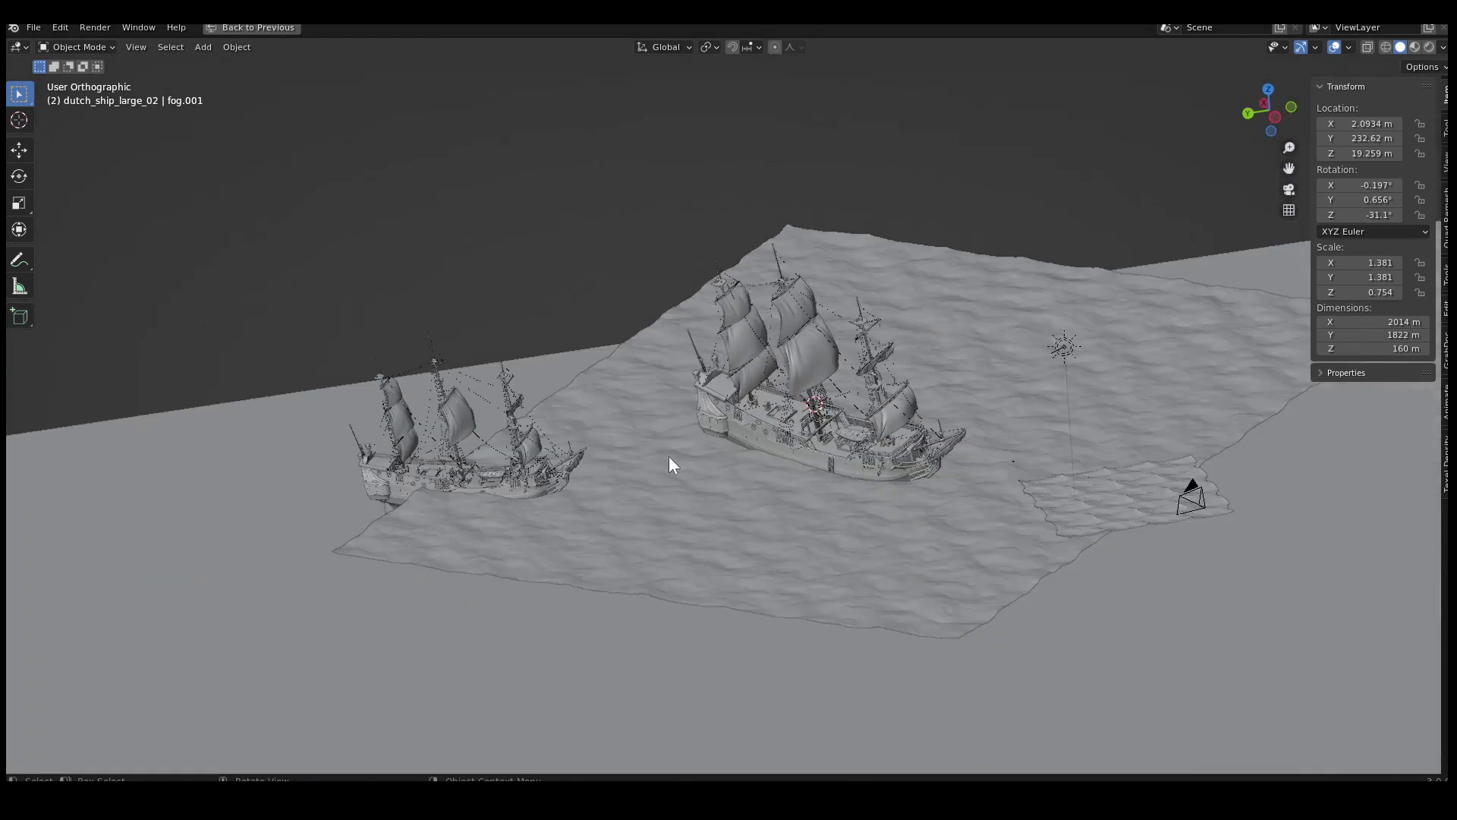
Select the ocean_floor plane and switch the viewport to Rendered shading
{"action": "scroll", "coordinate": [668, 457], "scroll_direction": "down", "scroll_amount": 3}
{"action": "middle_click_drag", "start_coordinate": [716, 478], "coordinate": [829, 511]}
{"action": "scroll", "coordinate": [537, 465], "scroll_direction": "down", "scroll_amount": 4}
{"action": "left_click", "coordinate": [533, 458]}
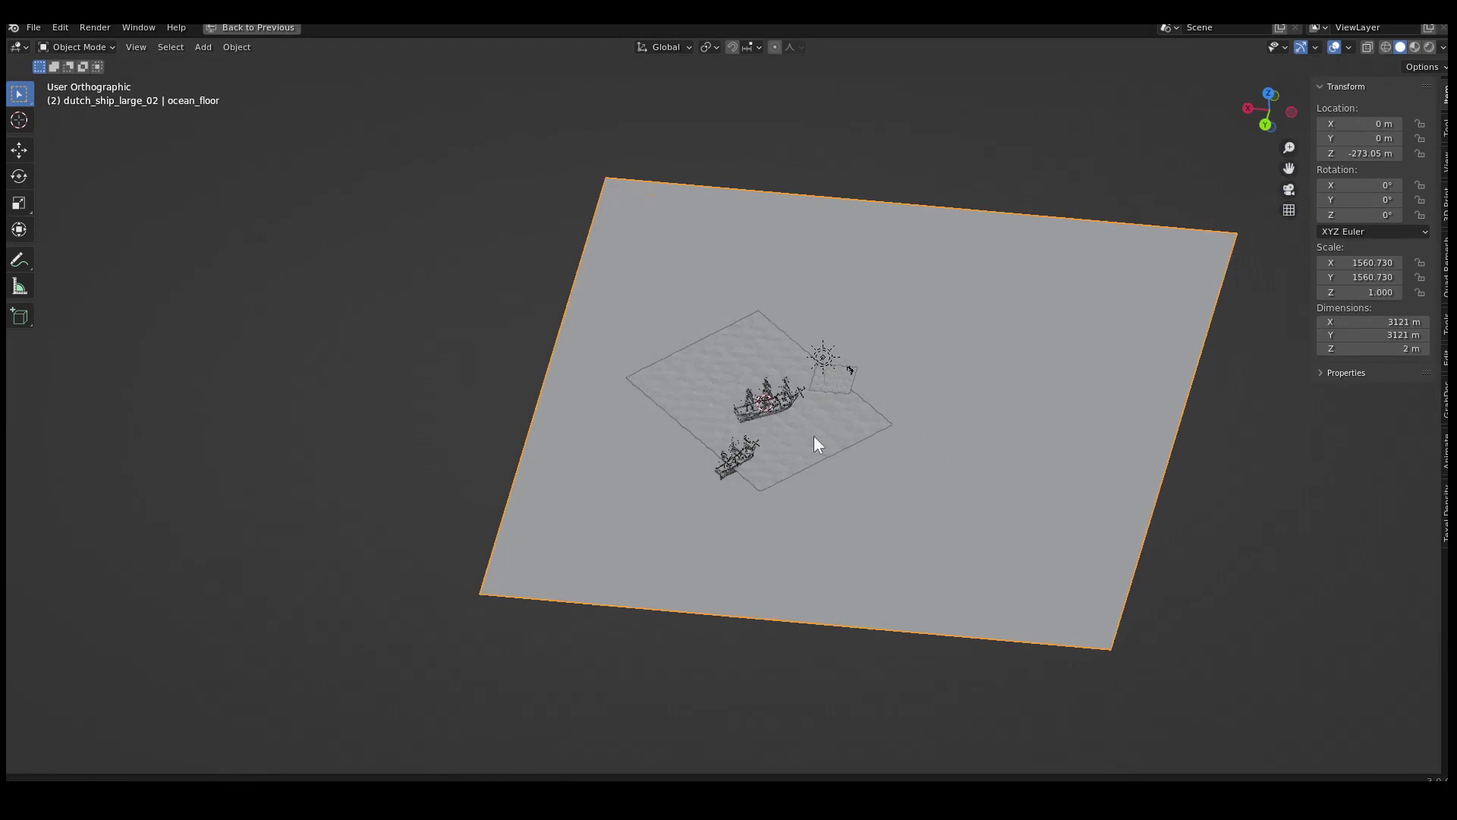
{"action": "mouse_move", "coordinate": [814, 436]}
{"action": "middle_mouse_down"}
{"action": "mouse_move", "coordinate": [767, 448]}
{"action": "mouse_move", "coordinate": [671, 400]}
{"action": "middle_mouse_up"}
{"action": "key", "text": "z"}
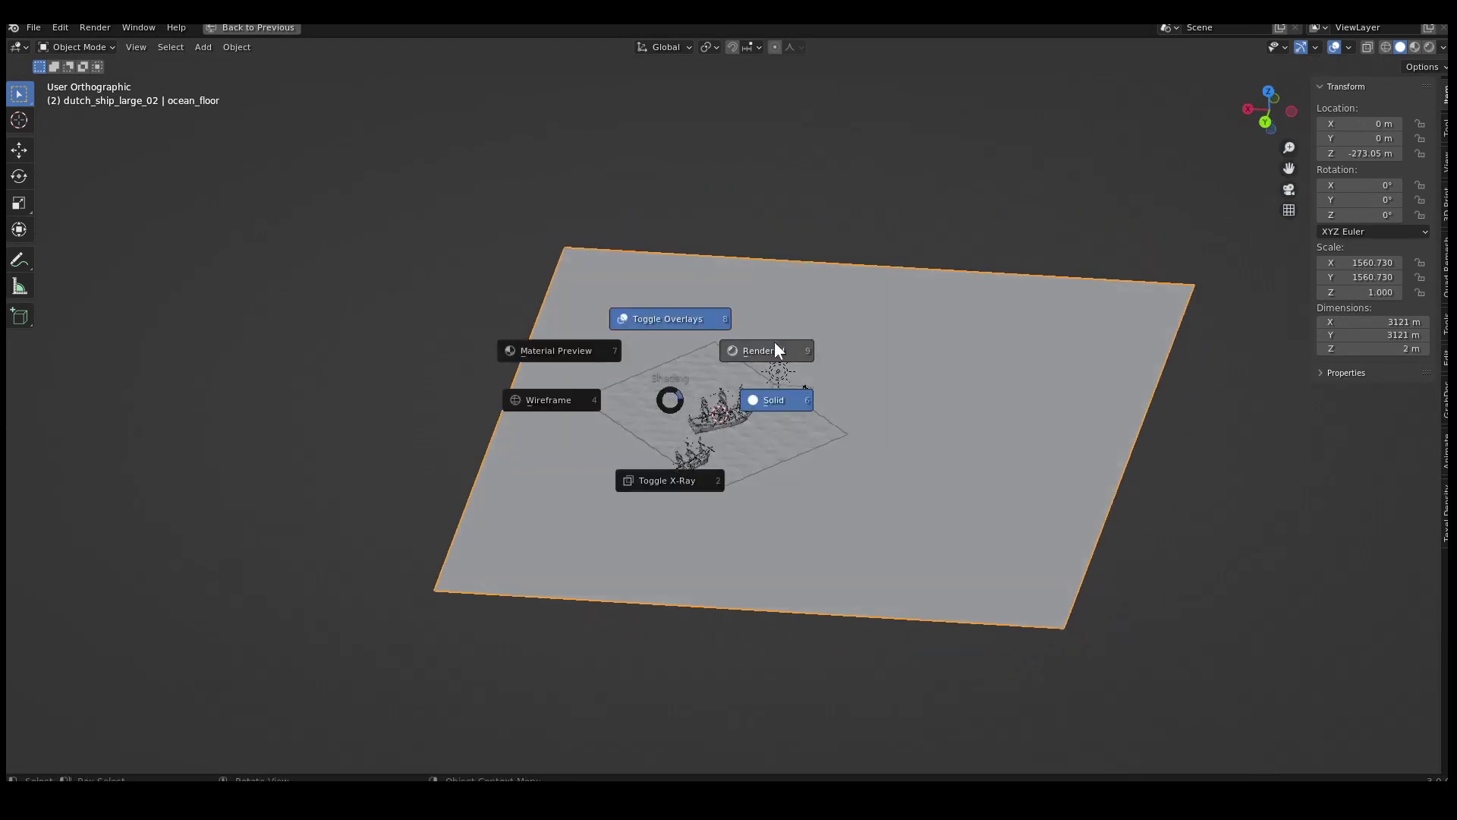
{"action": "left_click", "coordinate": [775, 345]}
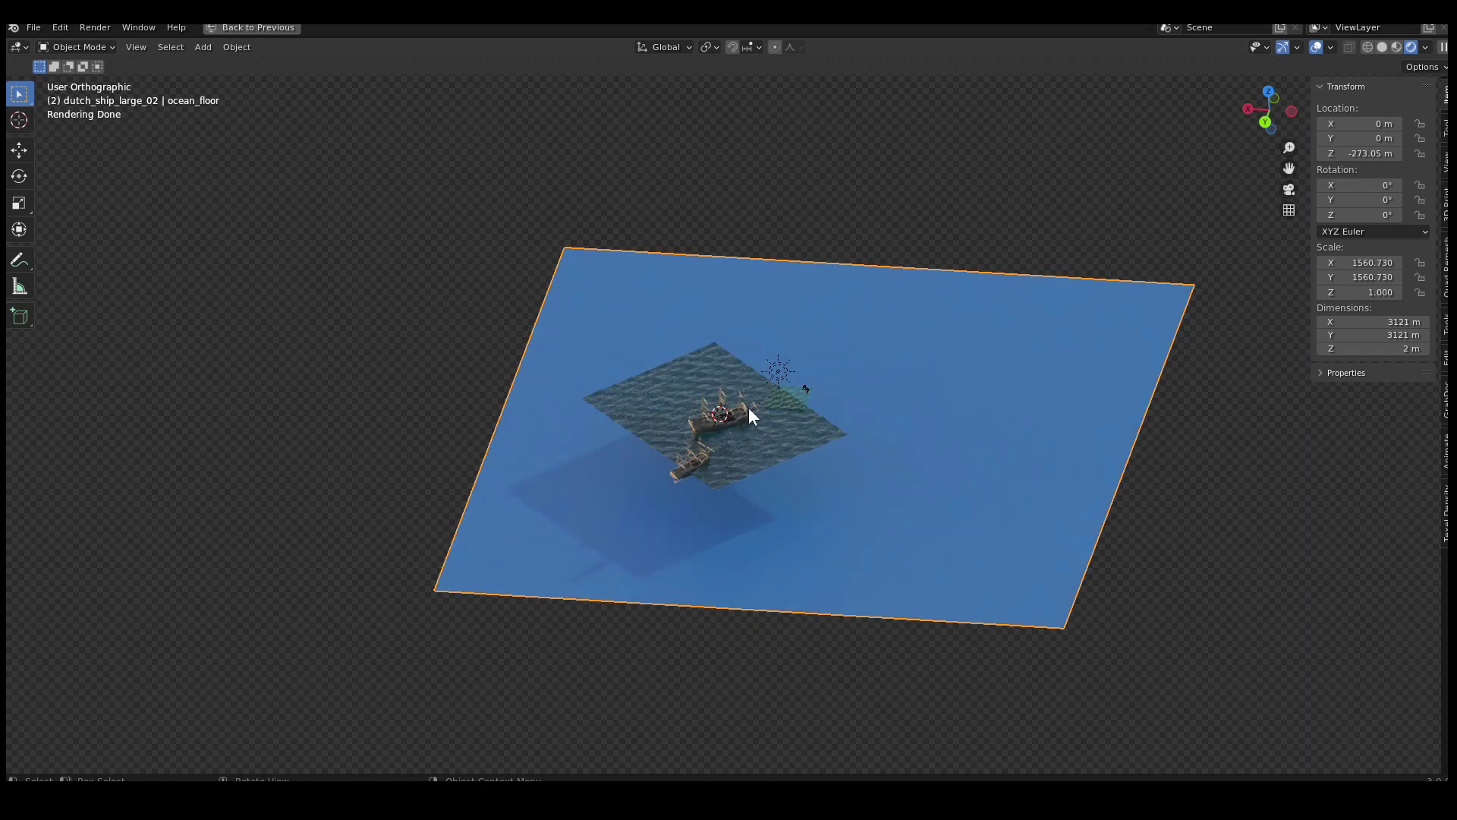
View the scene through the panoramic camera and unhide all objects with Alt+H
{"action": "key", "text": "KP_0"}
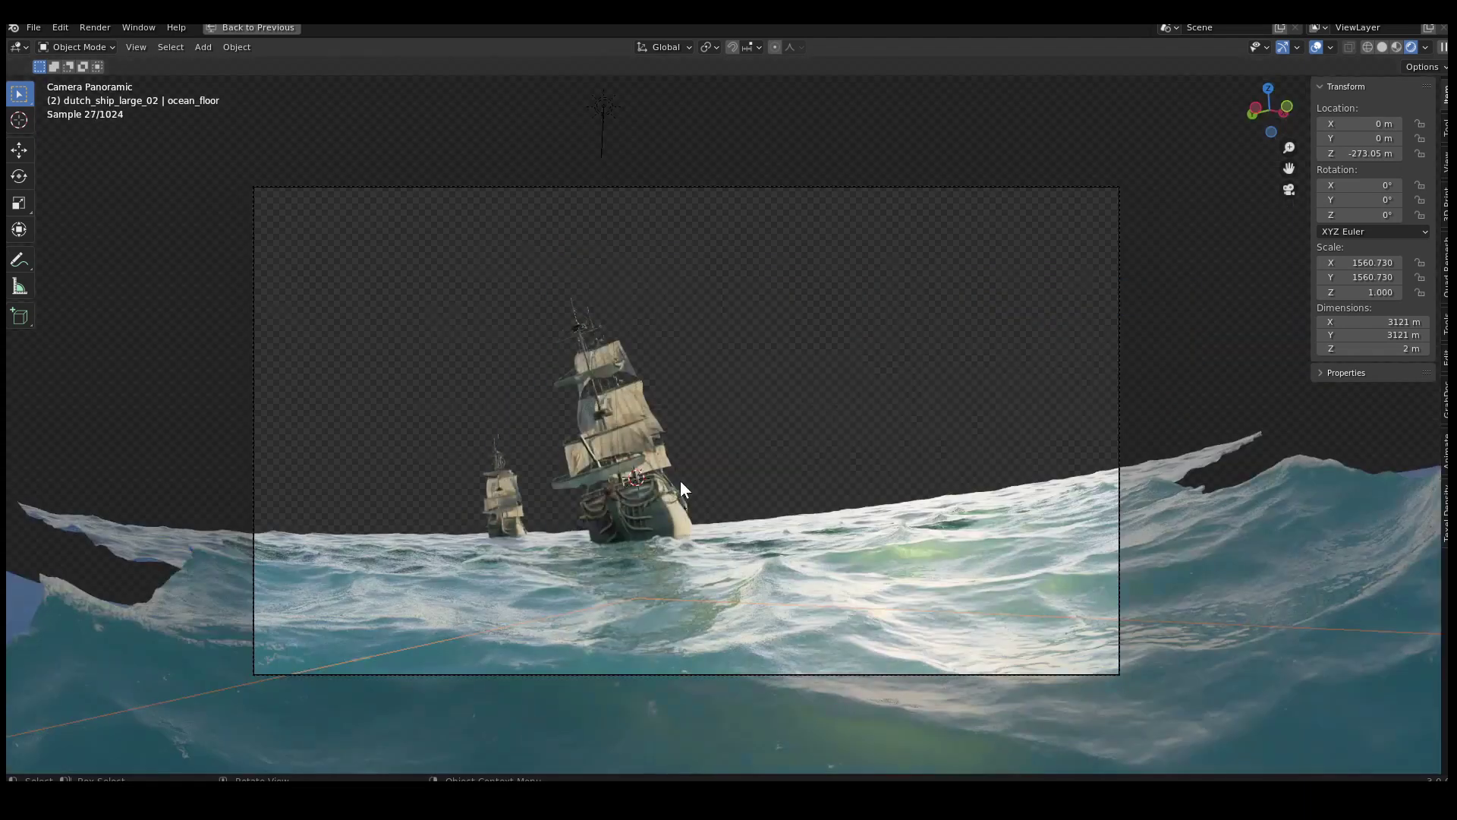
{"action": "key", "text": "KP_0"}
{"action": "key", "text": "KP_0"}
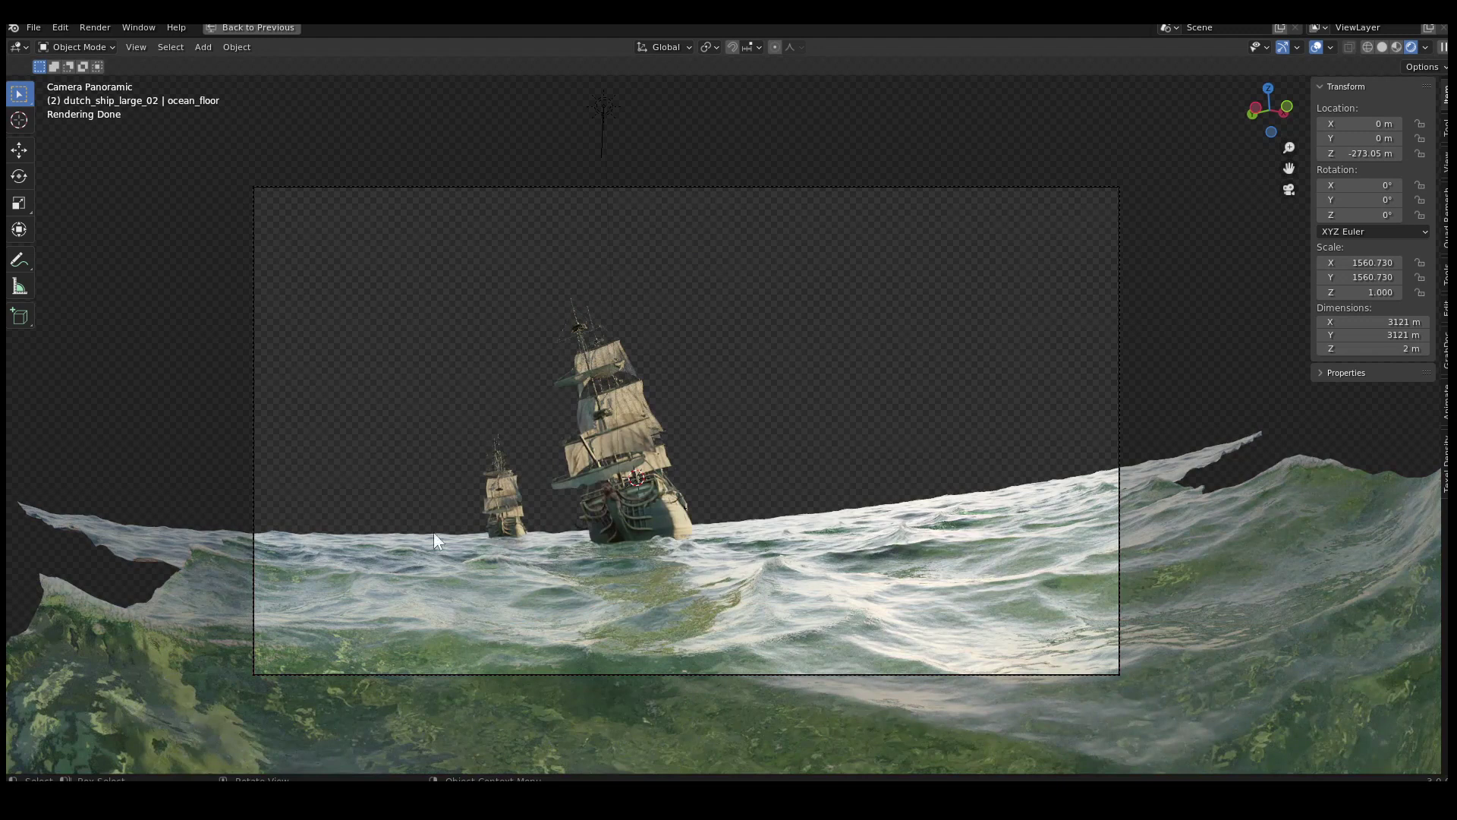
{"action": "key", "text": "alt+h"}
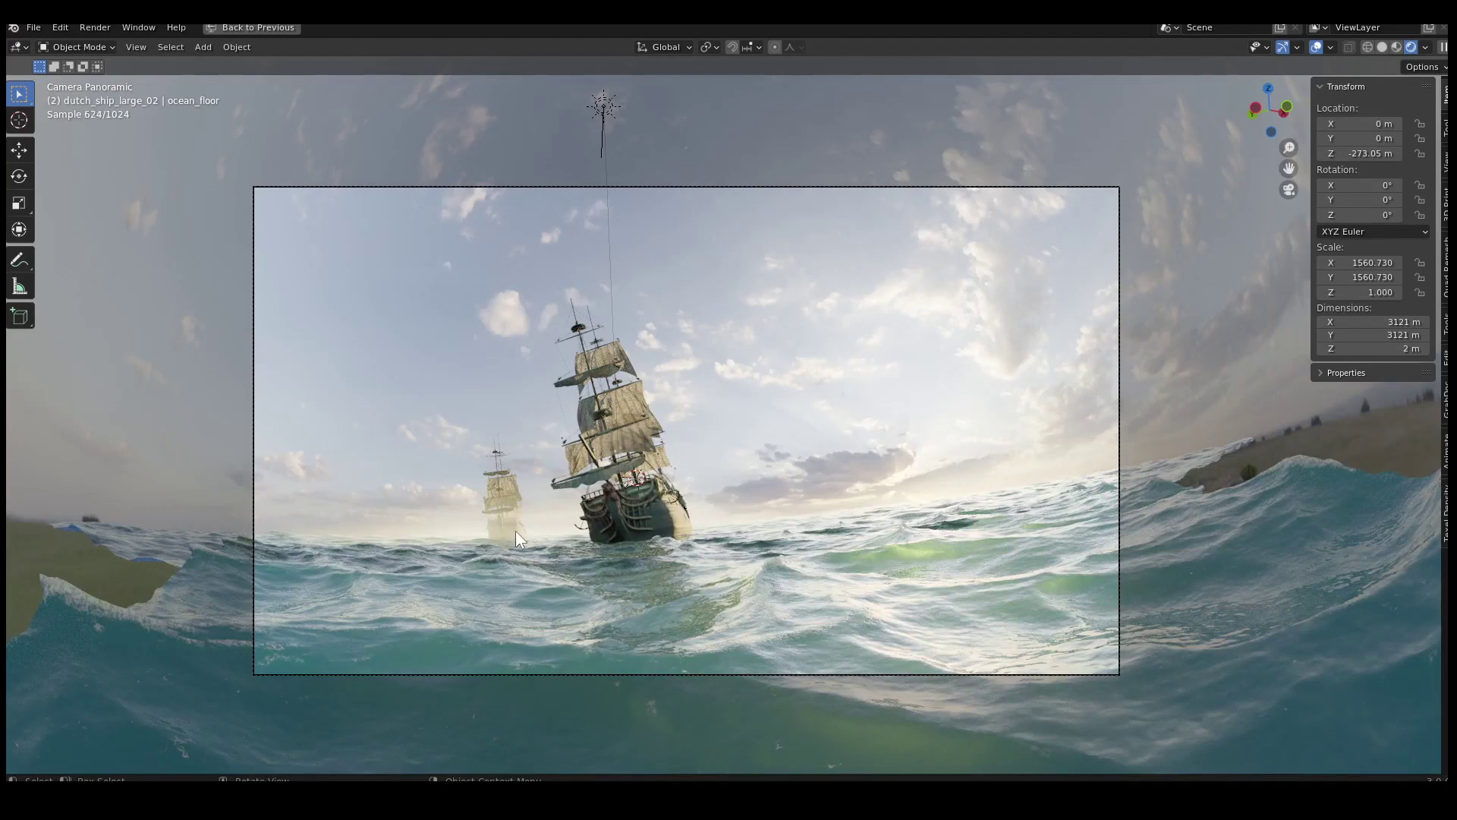
{"action": "scroll", "coordinate": [694, 495], "scroll_direction": "up", "scroll_amount": 4}
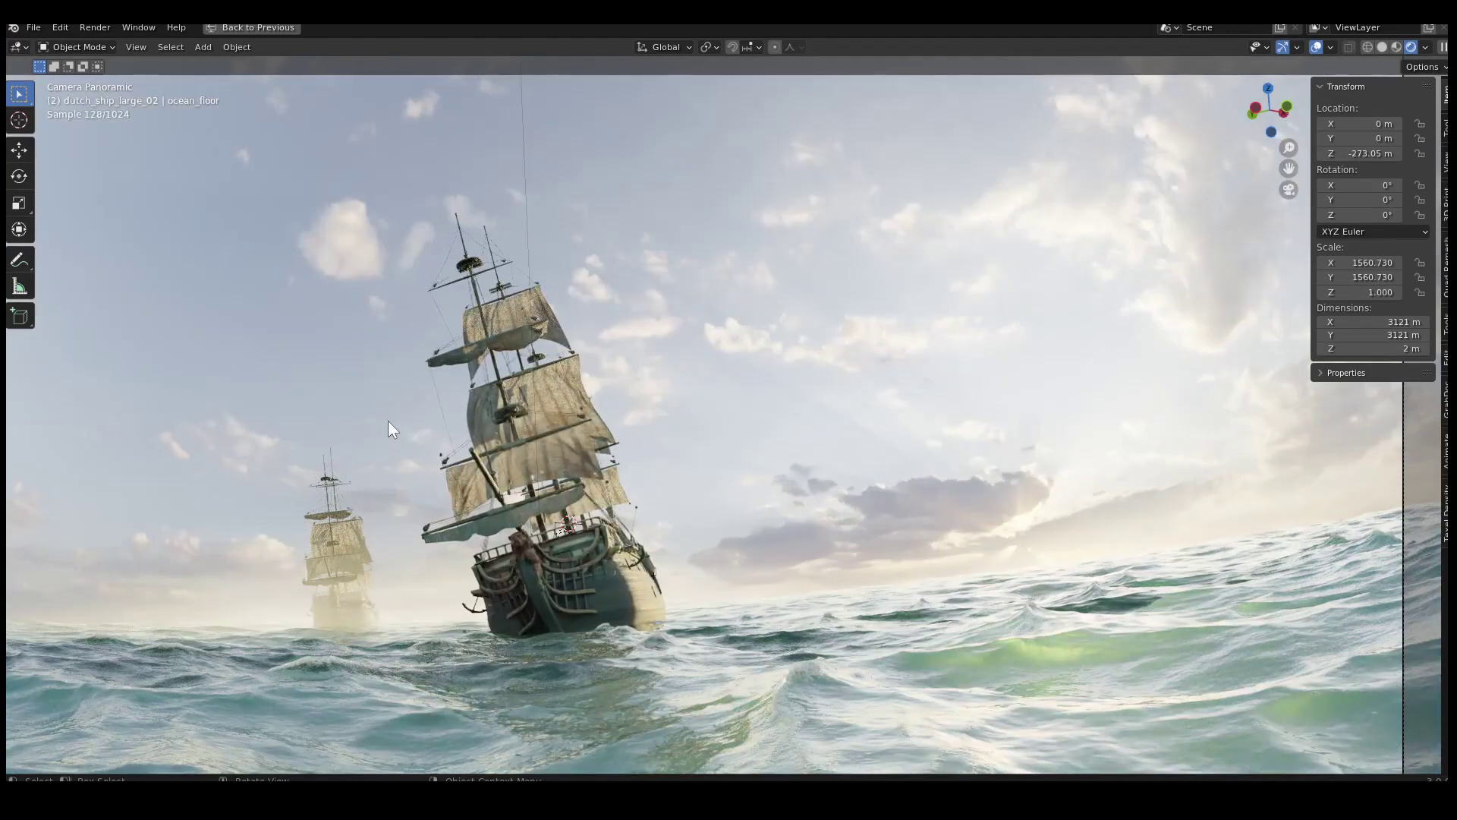
{"action": "scroll", "coordinate": [391, 419], "scroll_direction": "down", "scroll_amount": 5}
{"action": "scroll", "coordinate": [537, 390], "scroll_direction": "up", "scroll_amount": 2}
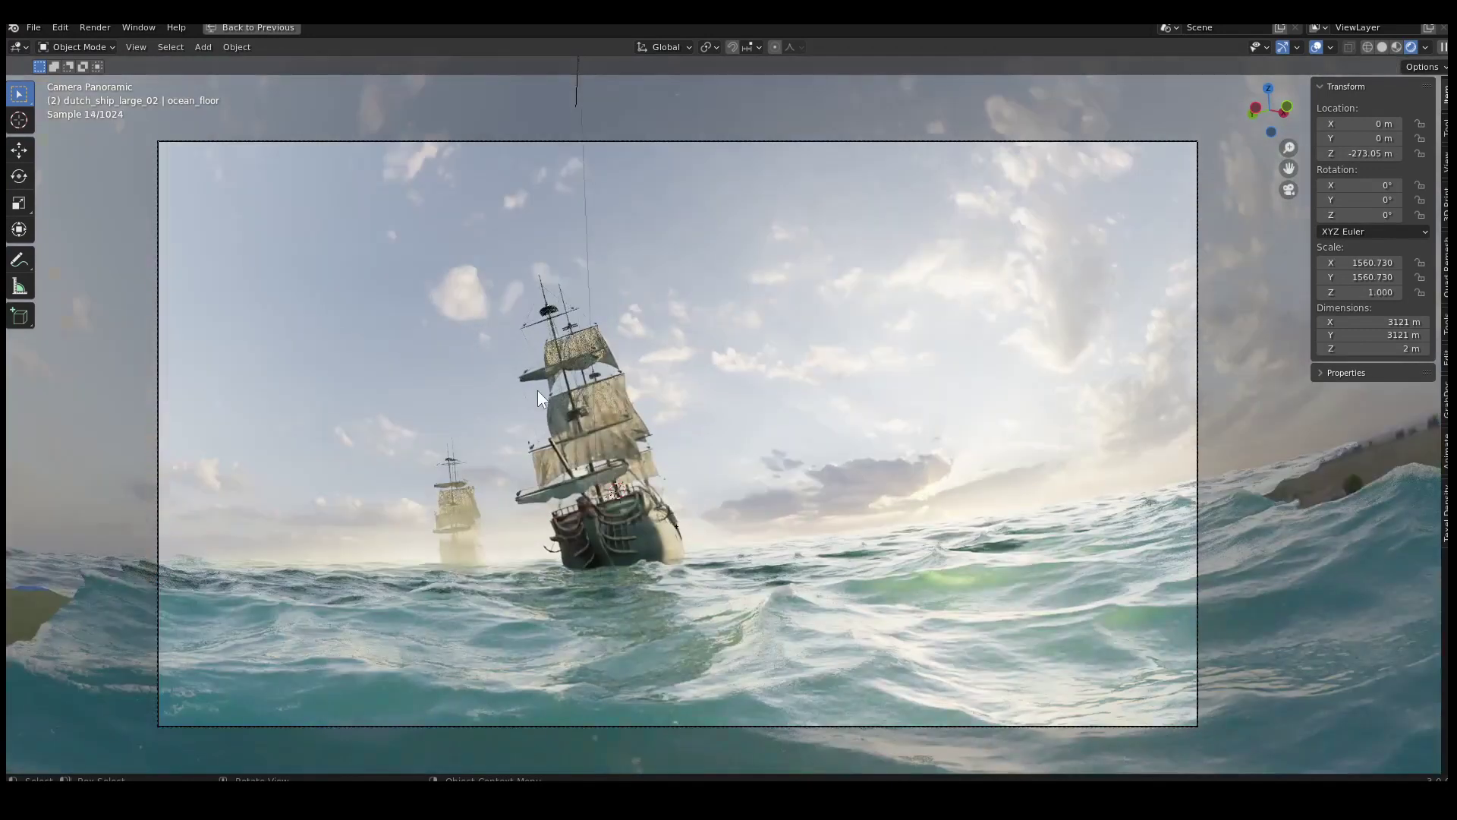